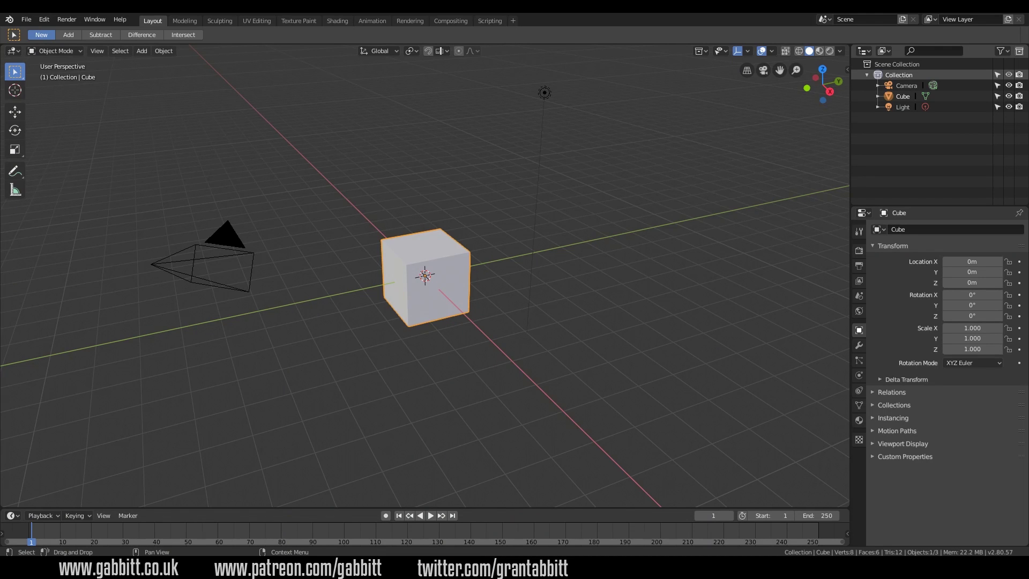
Step: Switch to the browser to view the Cartoon Guy V1.0 rig page on Blend Swap, and return to Blender
key("alt+Tab")
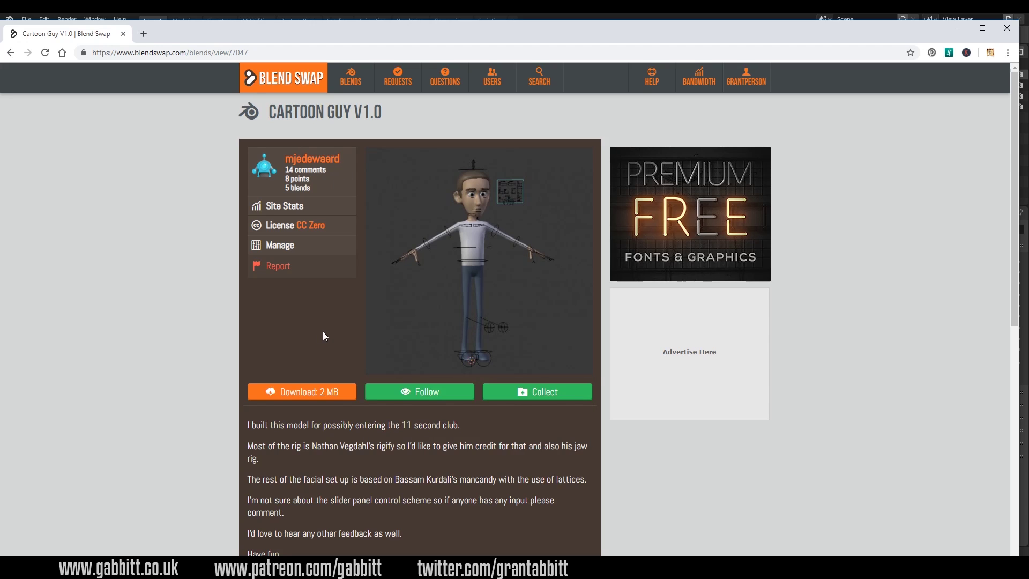
mouse_move(513, 214)
key("alt+Tab")
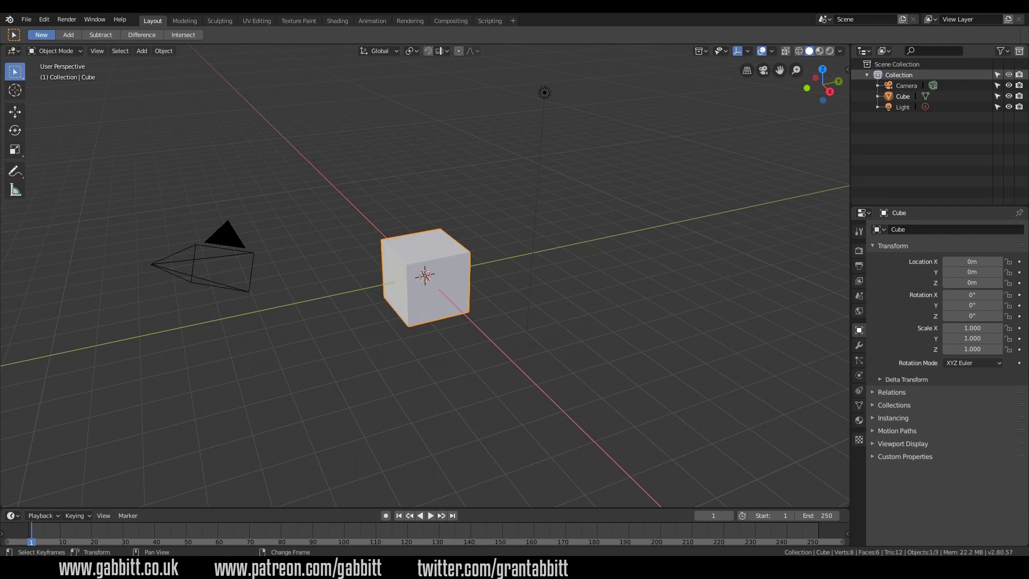
Step: Open the file mjedewaard_cartoonguy_v1_0 from the 7047_Cartoon_Guy_V1.0 folder in Blender
left_click(199, 517)
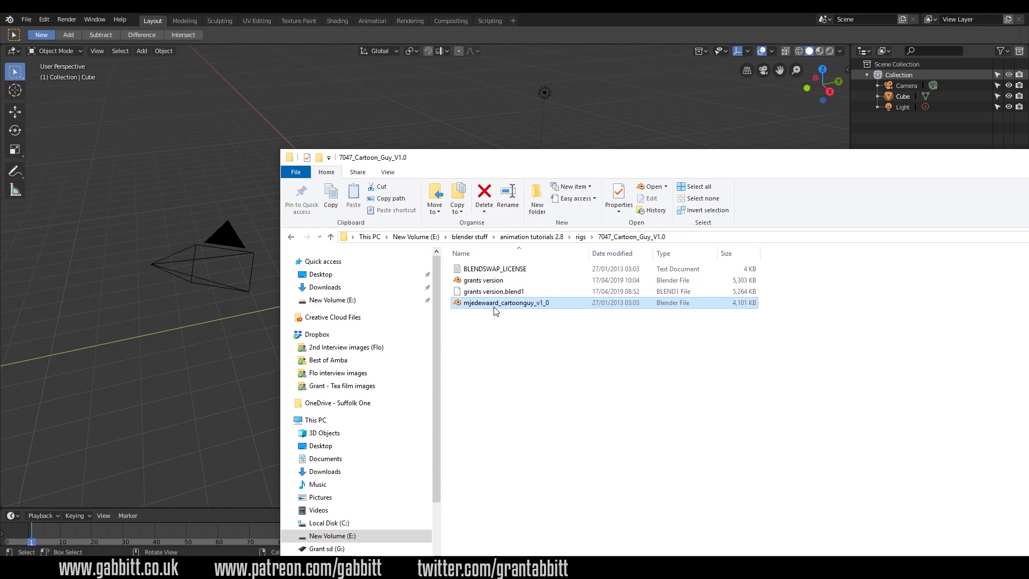
left_click_drag(494, 308, 180, 167)
left_click(121, 166)
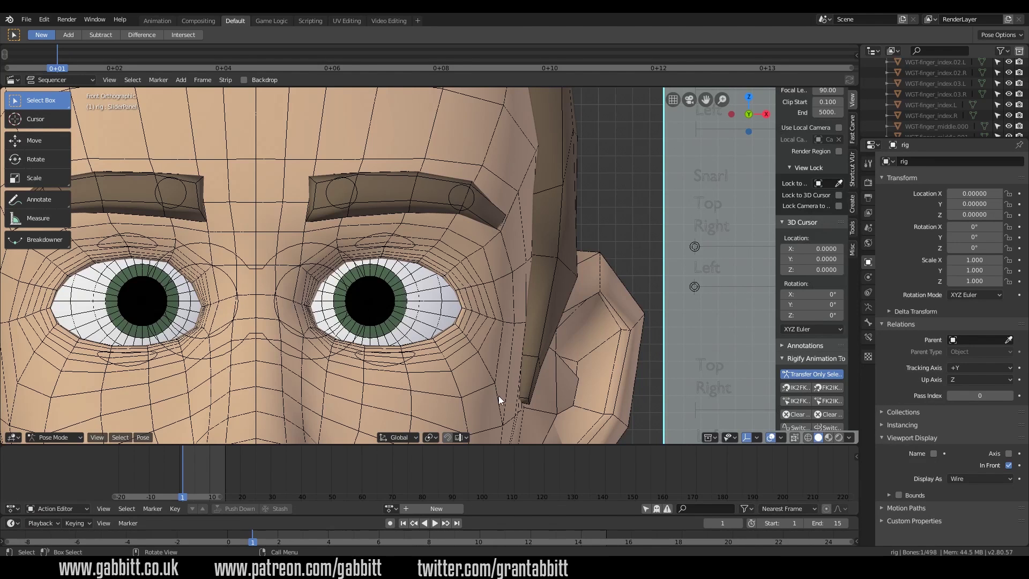
Step: Start the Shortcut VUr key display in the 3D viewport, with the character's head shown from the front
scroll(377, 244, "down", 10)
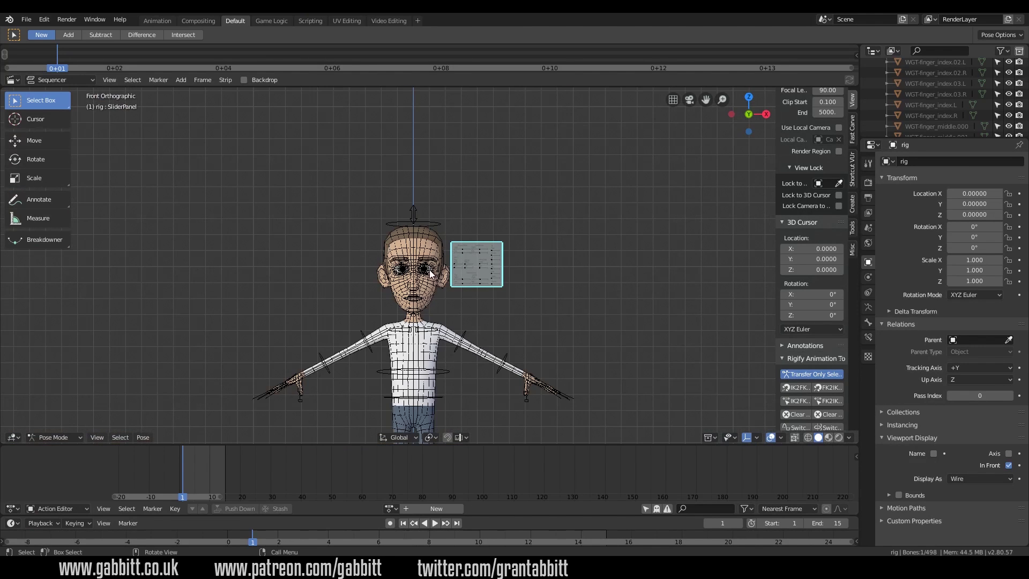
mouse_move(472, 340)
middle_mouse_down()
mouse_move(409, 316)
mouse_move(462, 346)
middle_mouse_up()
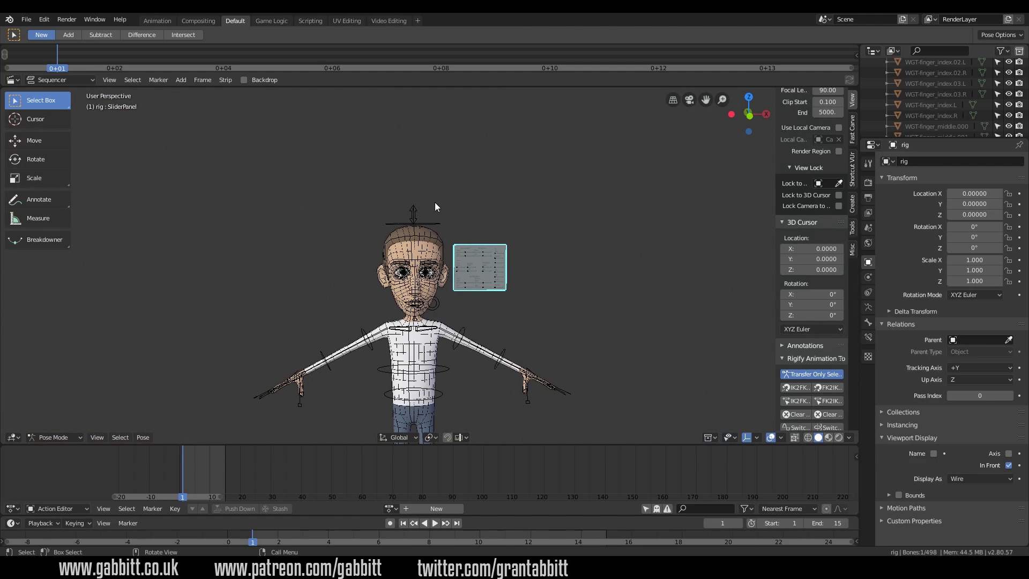
key("KP_1")
scroll(552, 268, "up", 5)
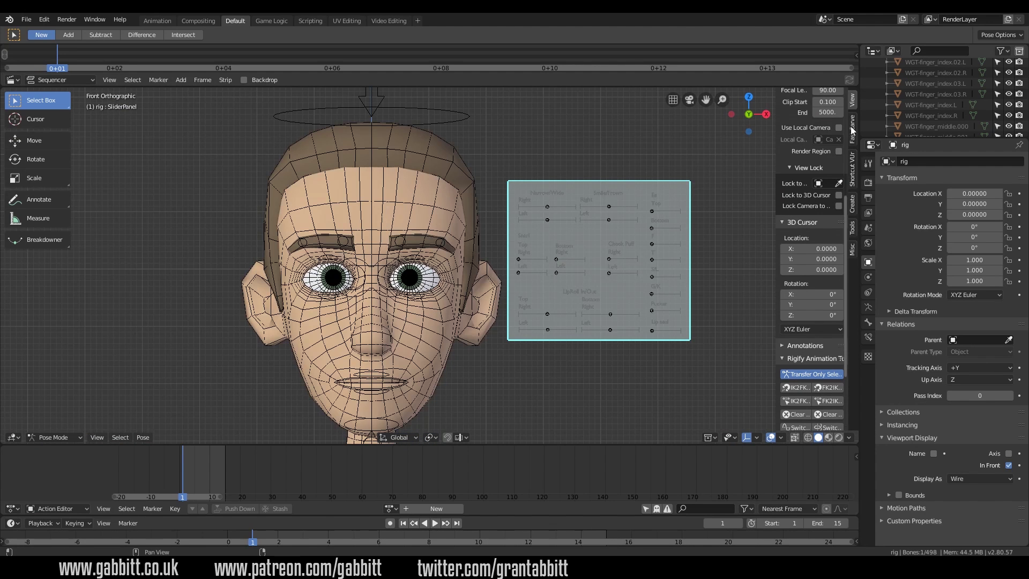
left_click(852, 167)
left_click(812, 109)
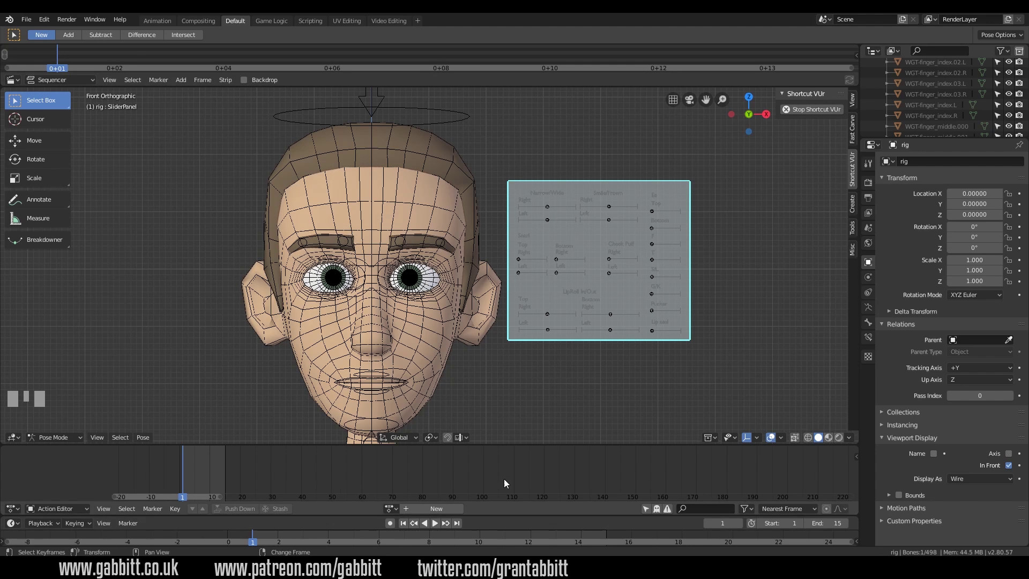
Step: Change the Action Editor area below the viewport to the Dope Sheet
left_click(12, 508)
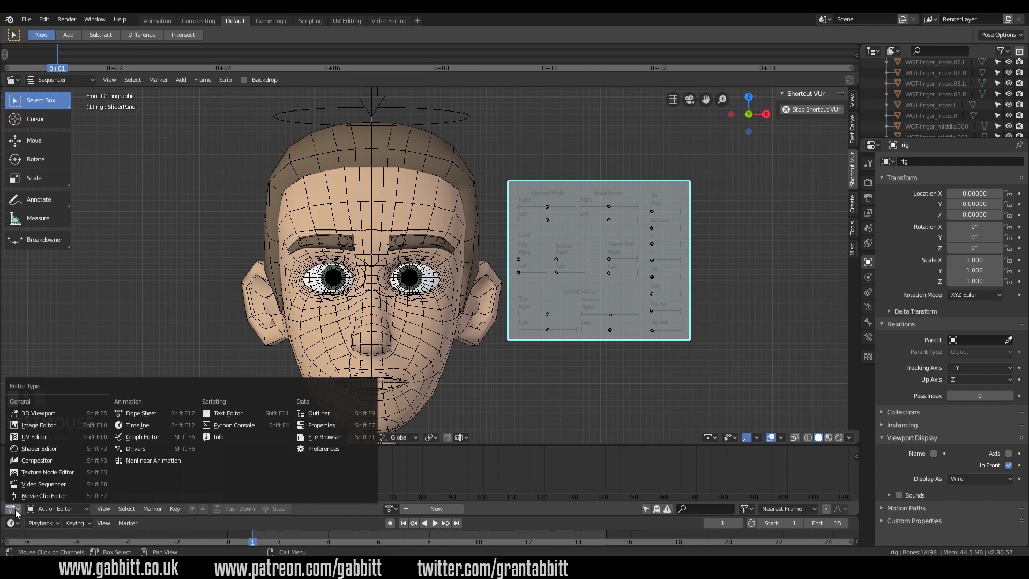
left_click(138, 413)
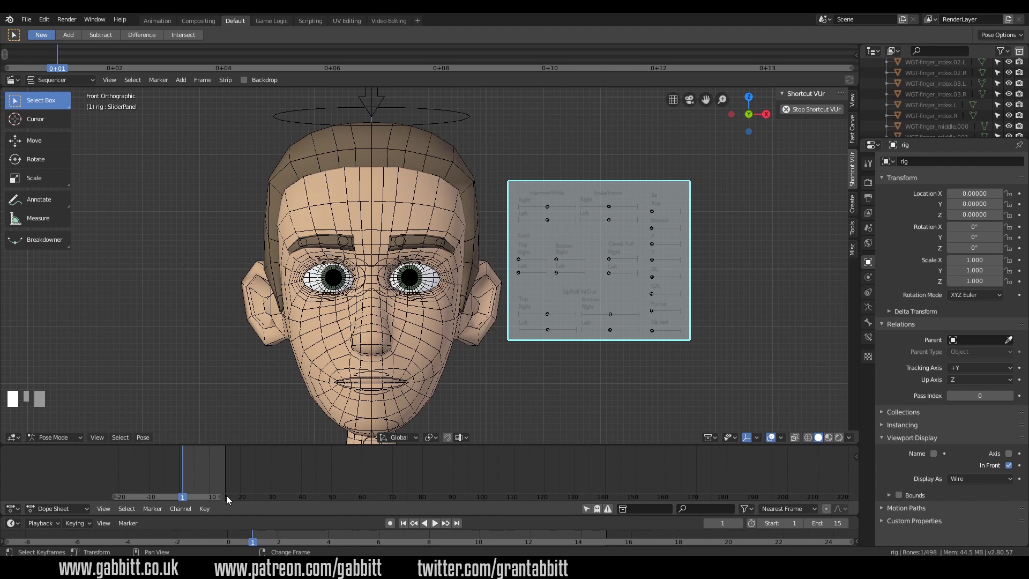
Step: Split the 3D viewport into two side-by-side views, one showing the face and the other the facial slider panel
middle_click_drag(455, 324, 384, 306, "shift")
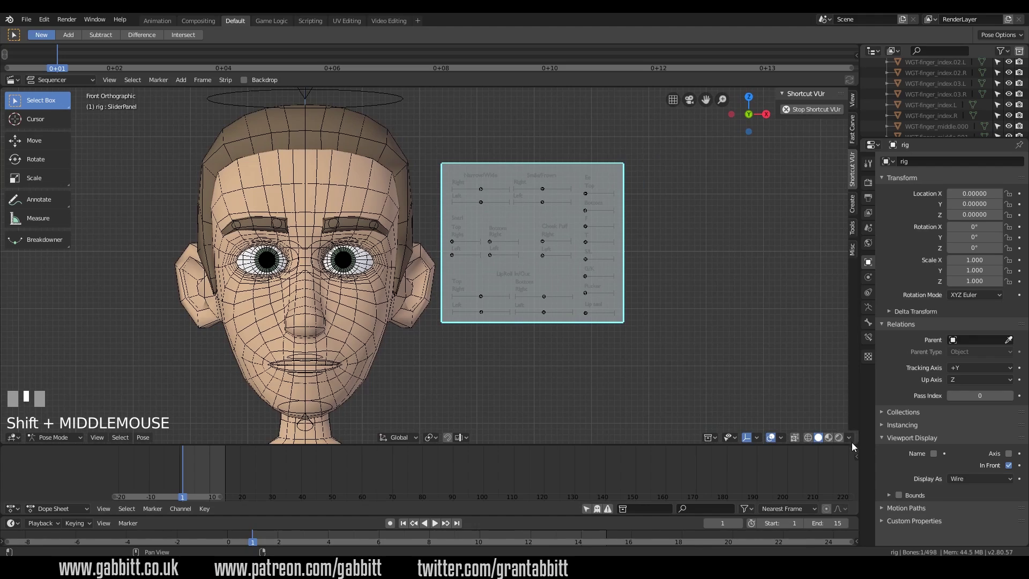
left_click_drag(859, 443, 387, 316)
scroll(237, 312, "up", 3)
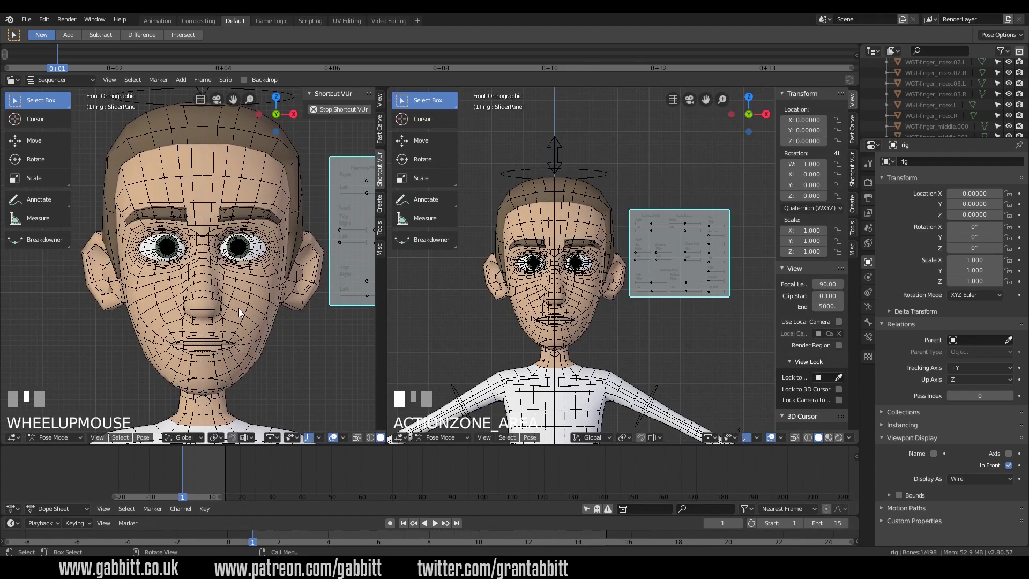
middle_click_drag(239, 308, 239, 300, "ctrl")
middle_click_drag(716, 321, 661, 336, "ctrl")
scroll(674, 323, "up", 4)
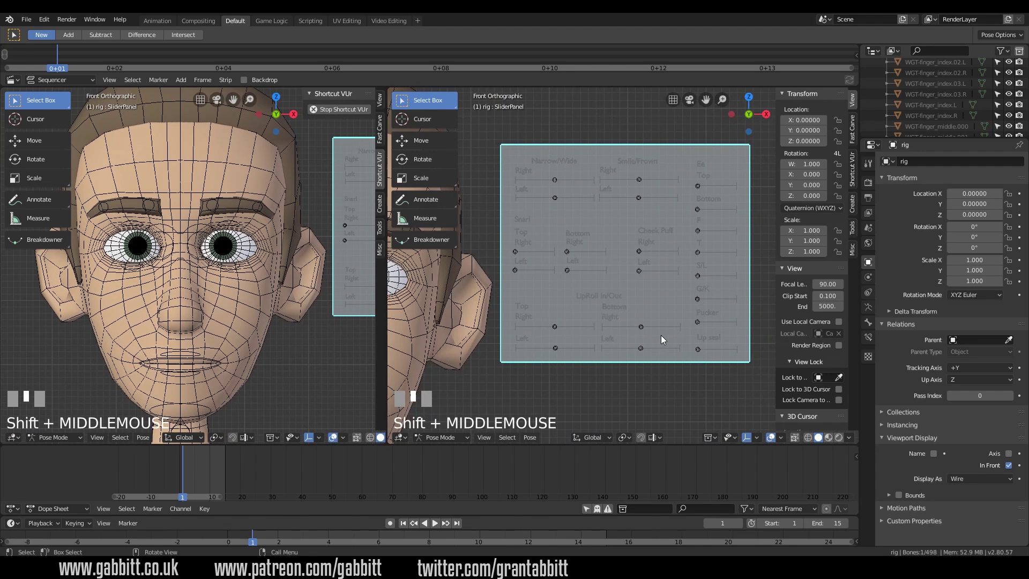
Step: Hide the tool shelves in both viewports and the properties sidebar in the slider-panel viewport
scroll(660, 336, "up", 1)
key("t")
key("n")
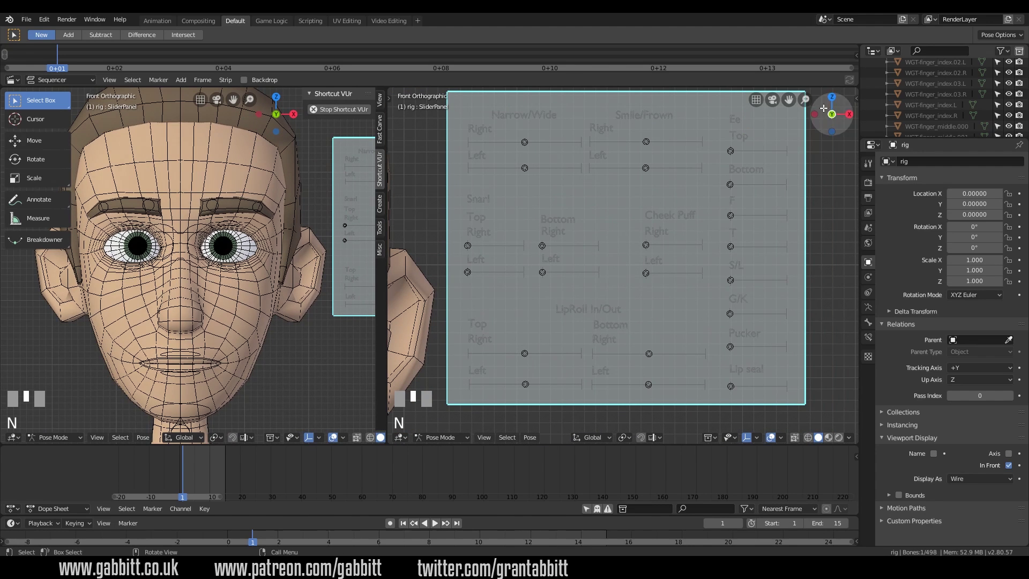
key("t")
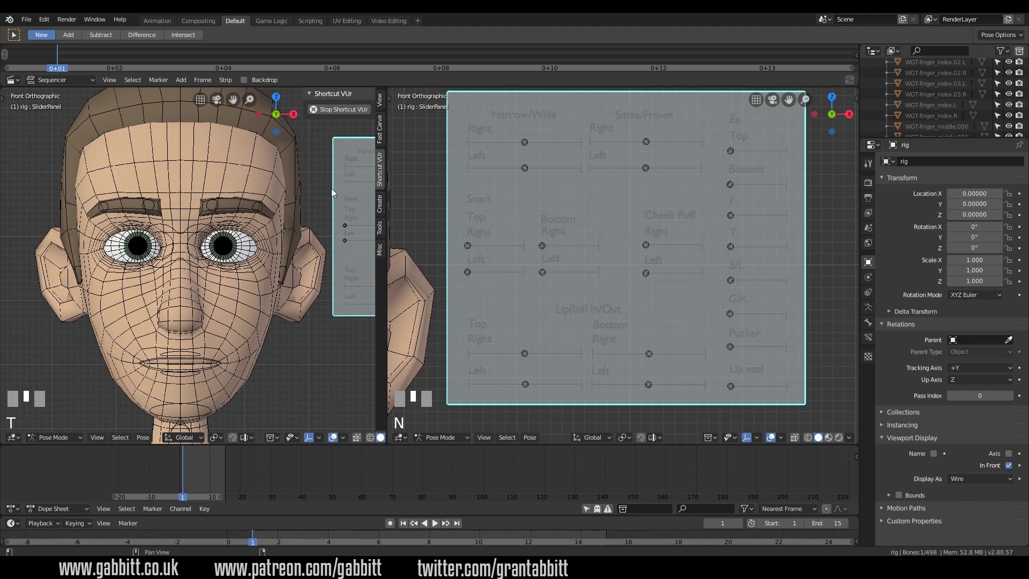
Step: Split off a third viewport between the face and slider views, narrow the face view, and show the character at an angle
left_click_drag(387, 87, 528, 92)
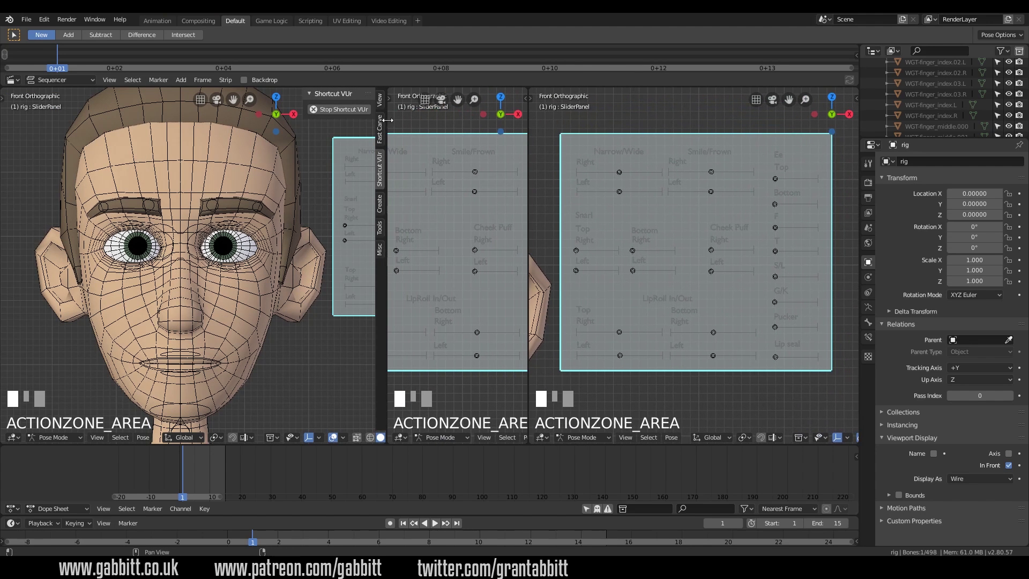
left_click_drag(387, 124, 271, 126)
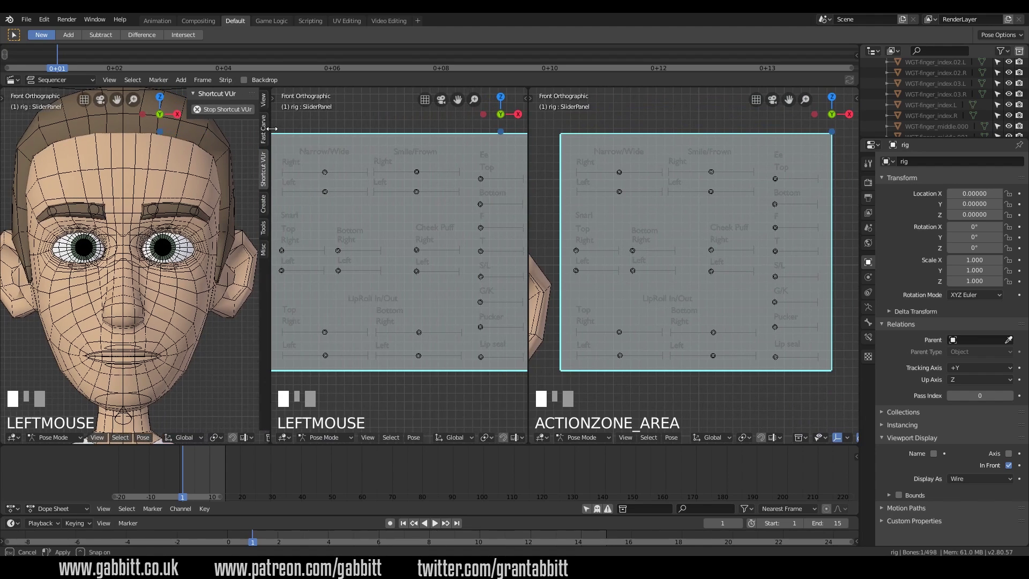
middle_click_drag(378, 252, 283, 223)
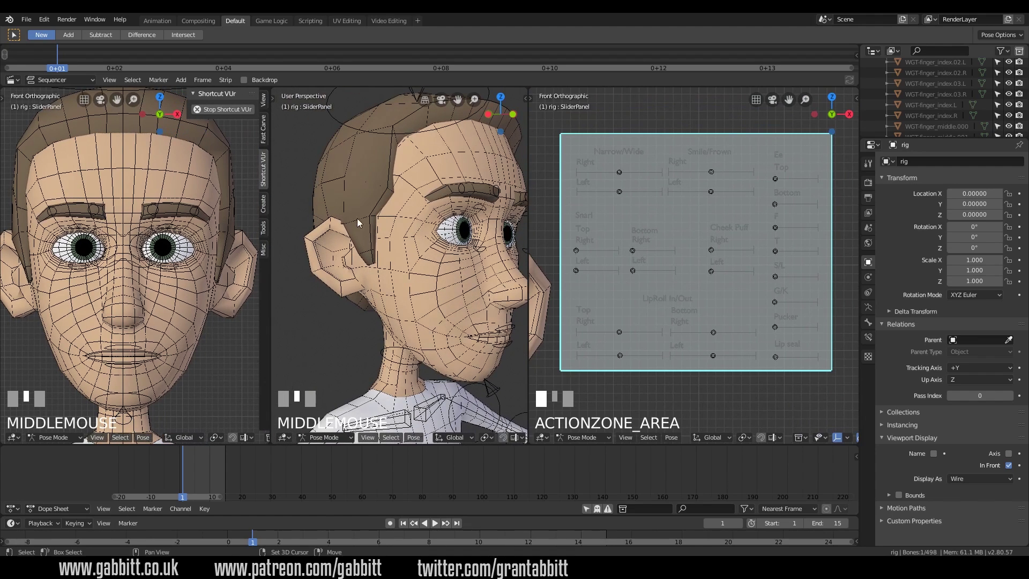
middle_click_drag(357, 217, 330, 220, "shift")
scroll(430, 270, "down", 5)
Step: Try rotating the rig's hips control and its ribs control in the angled character view
left_click(407, 393)
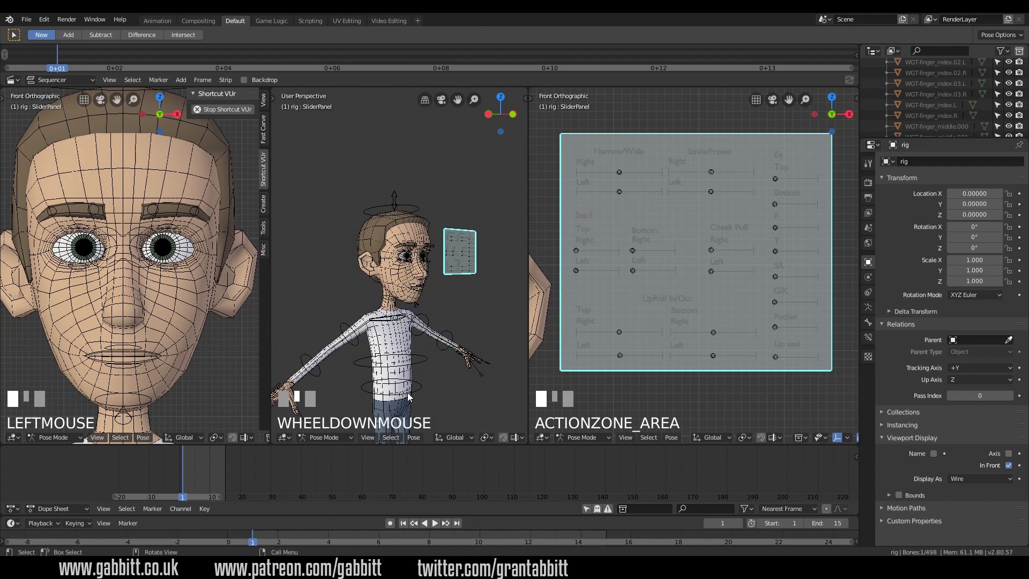
key("r")
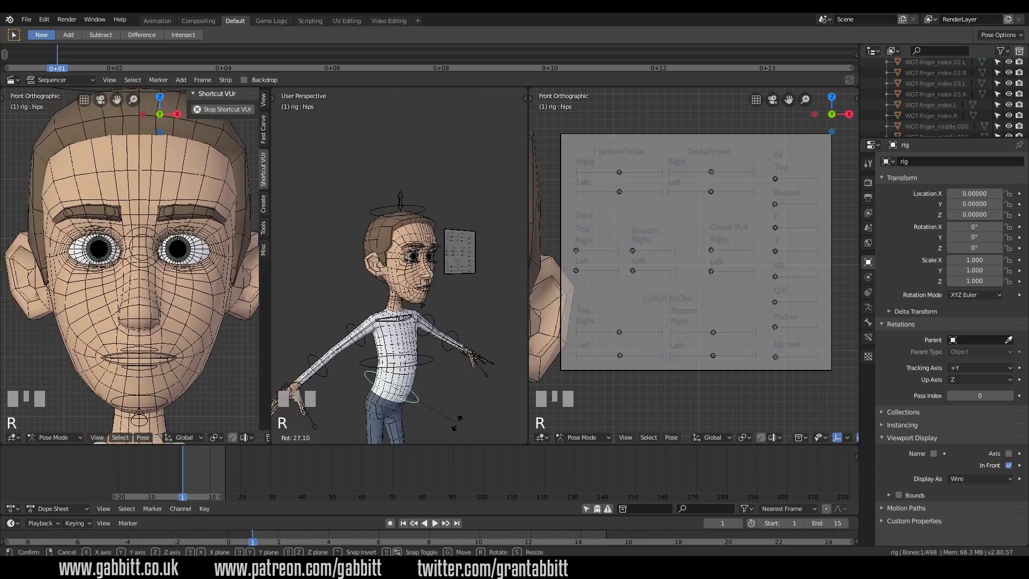
left_click(451, 372)
left_click(475, 337)
key("r")
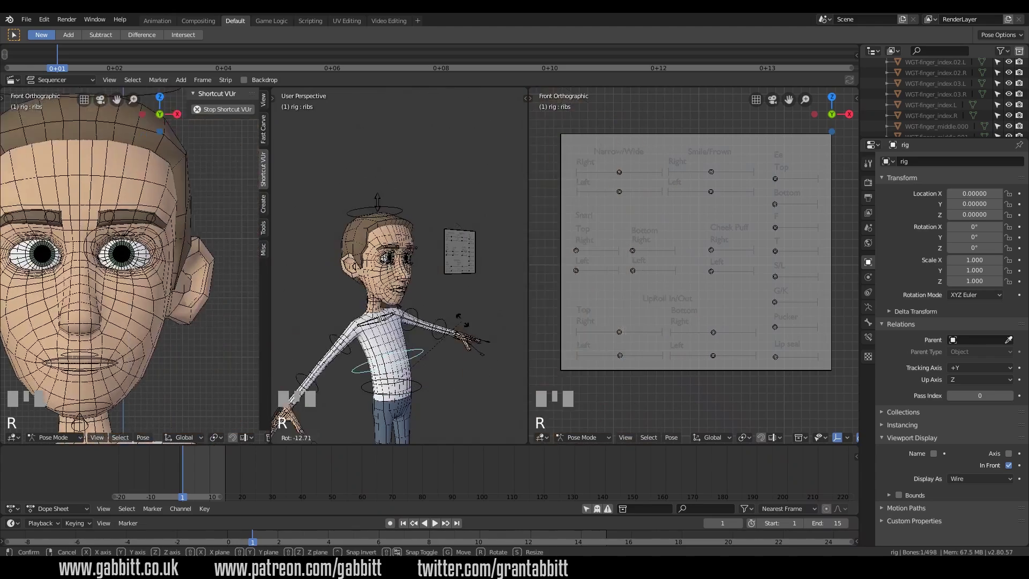
left_click(461, 343)
Step: Try scaling the right index finger control to curl the finger
middle_click_drag(290, 375, 349, 390, "shift")
left_click(338, 376)
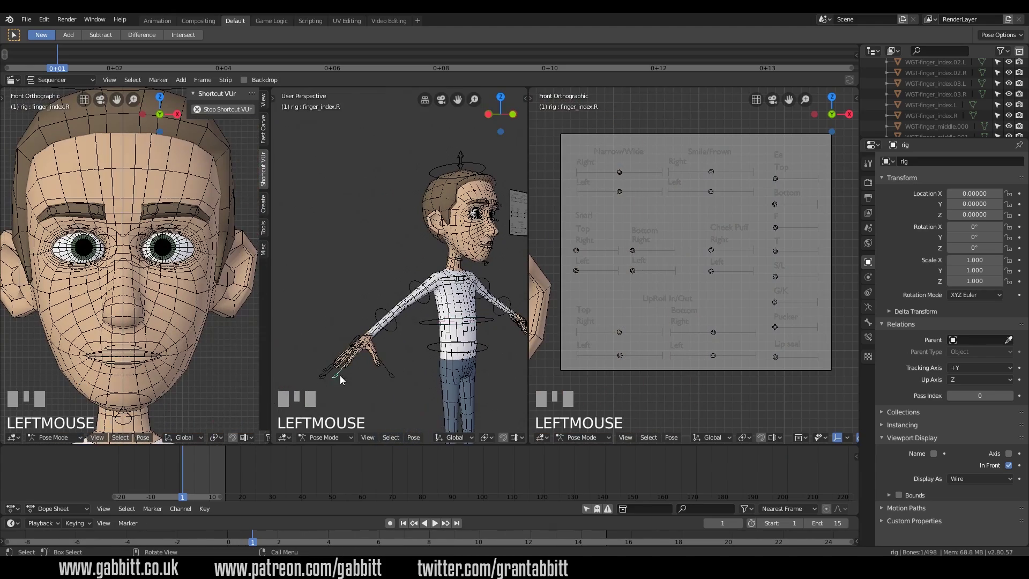
key("s")
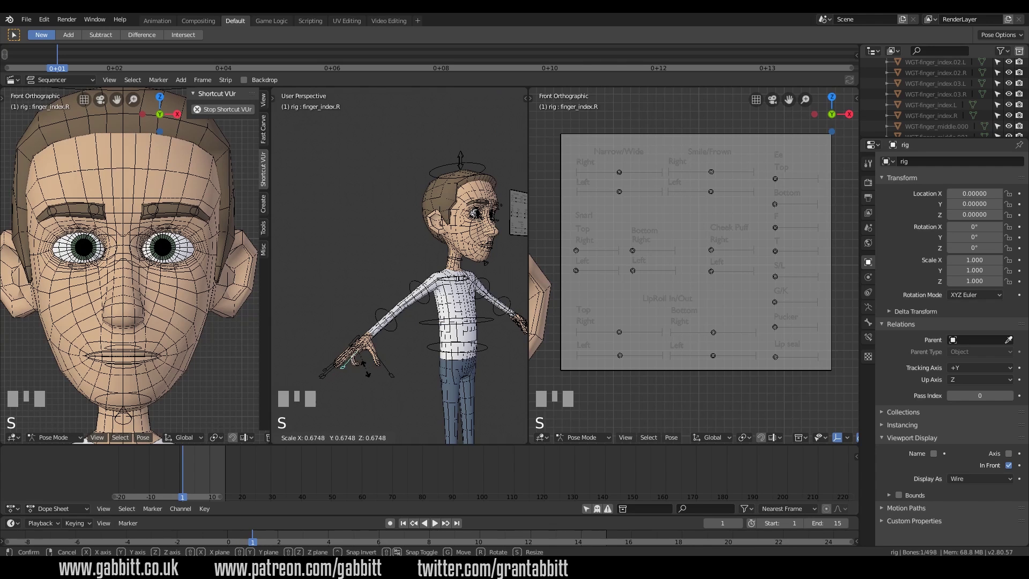
right_click(362, 368)
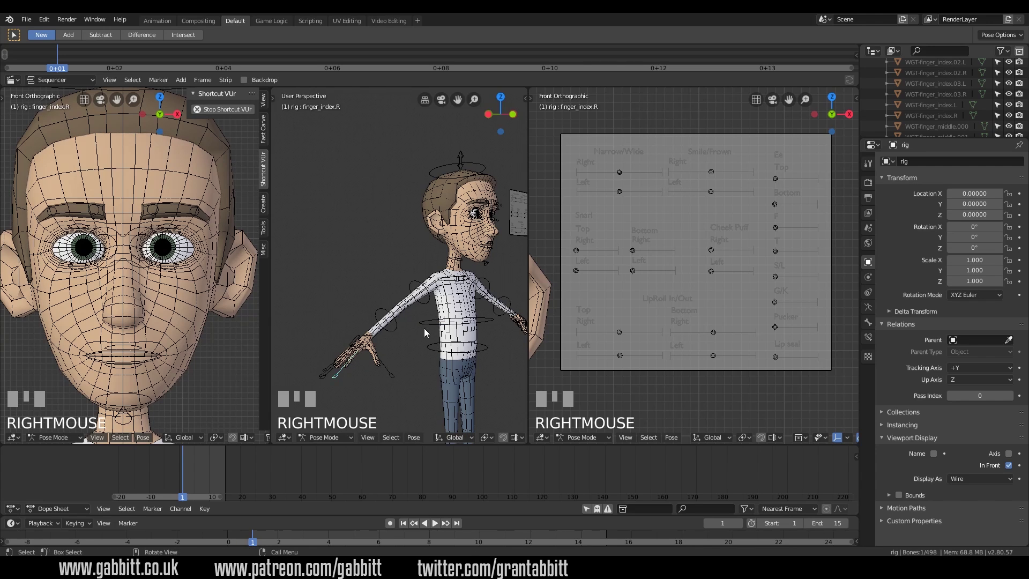
Step: Move the right foot IK control up and back to bend the leg, and try rotating the right toe control
middle_click_drag(425, 332, 407, 260, "shift")
left_click(398, 378)
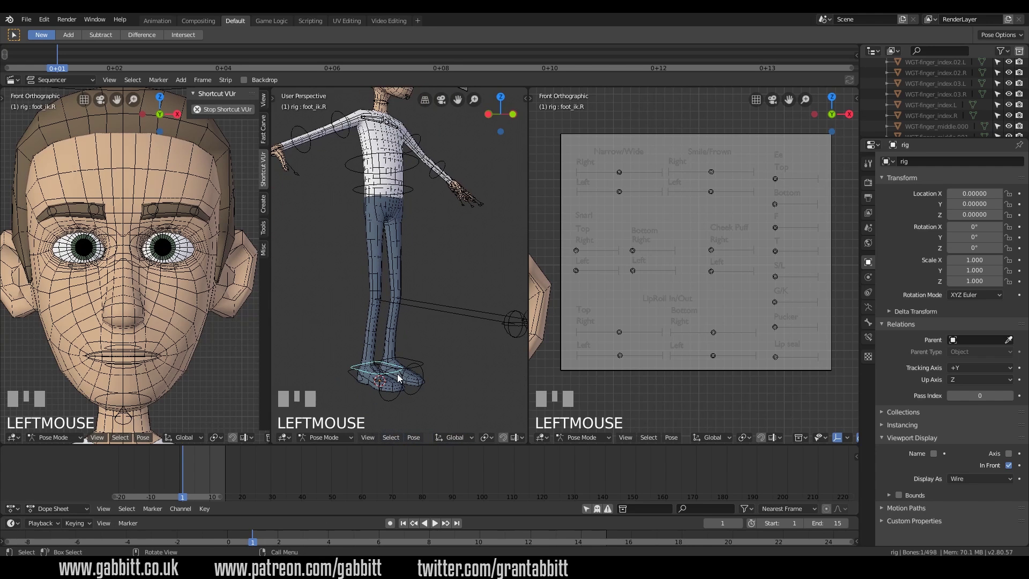
key("g")
left_click(358, 354)
left_click(359, 351)
key("r")
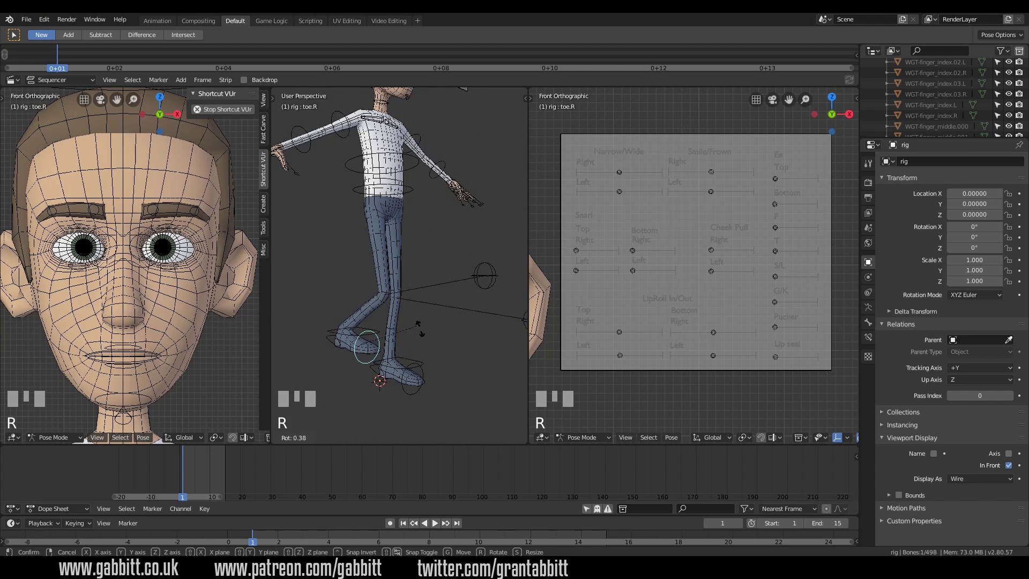
right_click(425, 290)
Step: Clear the rotation and location of all the rig's pose bones
key("a")
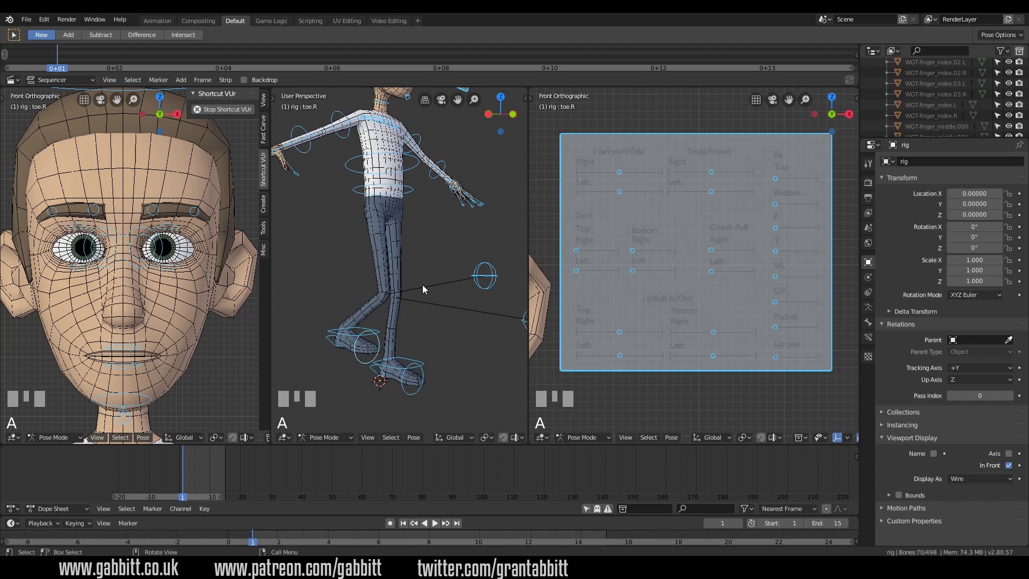
key("alt+r")
key("alt+g")
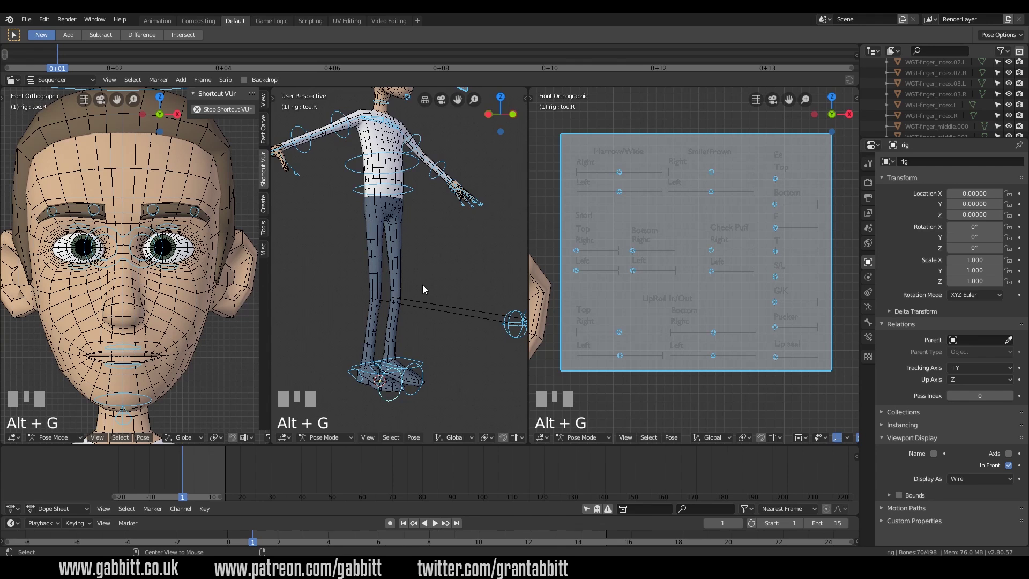
Step: Try moving the double-arrow control above the head downward to squash the head, and inspect the face from the side
middle_click_drag(426, 265, 443, 380, "shift")
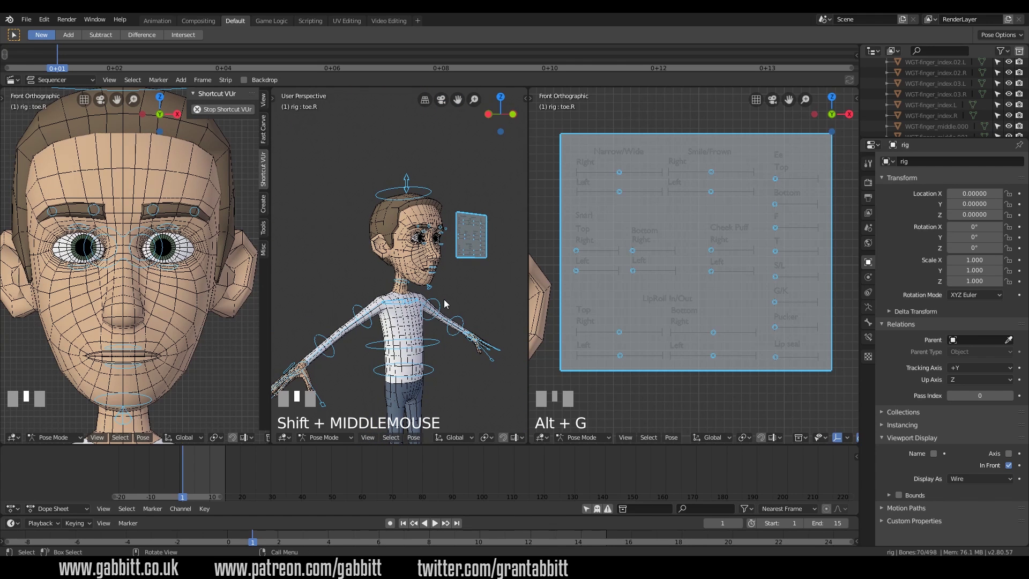
scroll(445, 292, "up", 4)
left_click(426, 241)
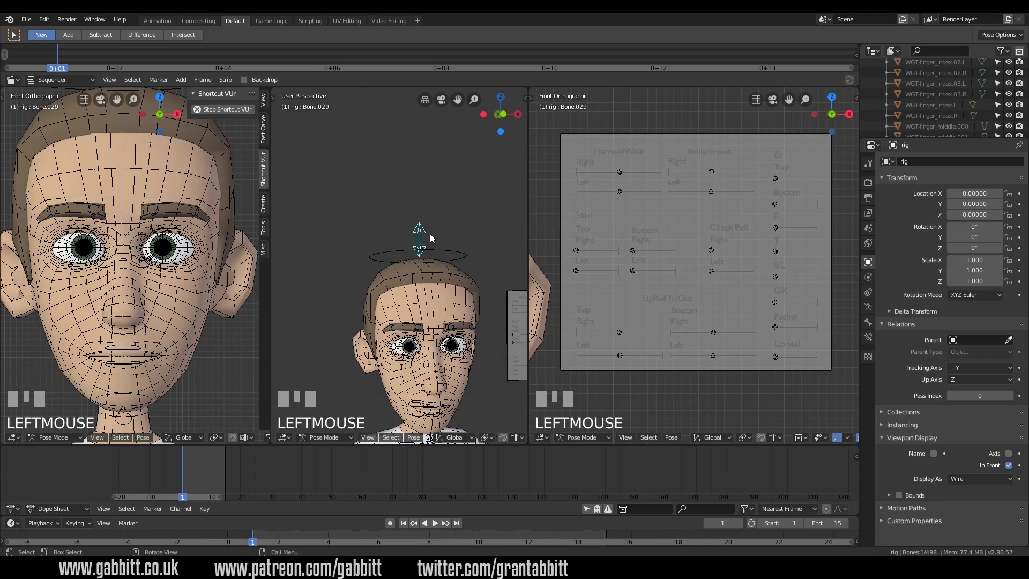
key("g")
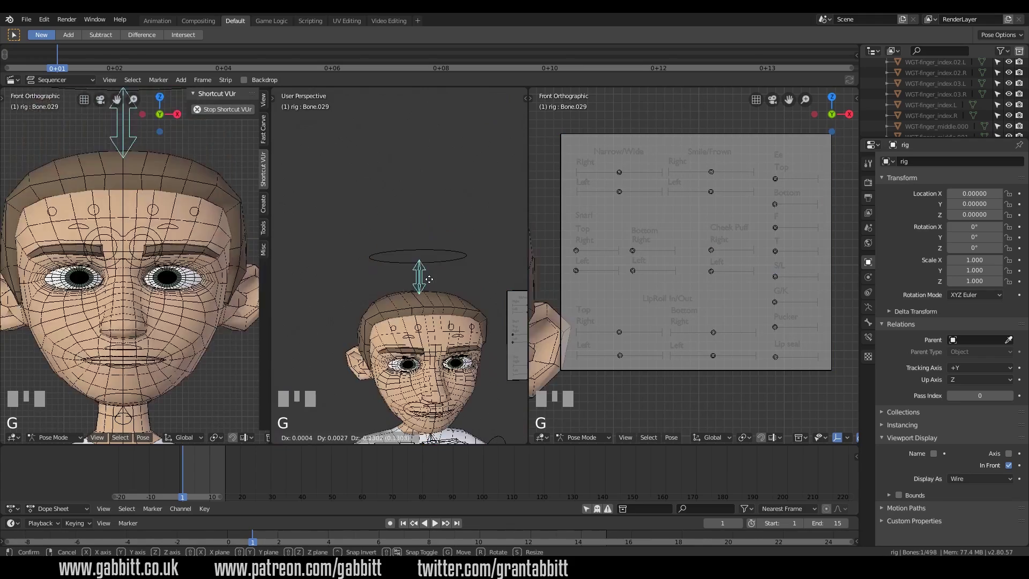
right_click(456, 274)
middle_click_drag(456, 274, 464, 277)
scroll(465, 278, "down", 3)
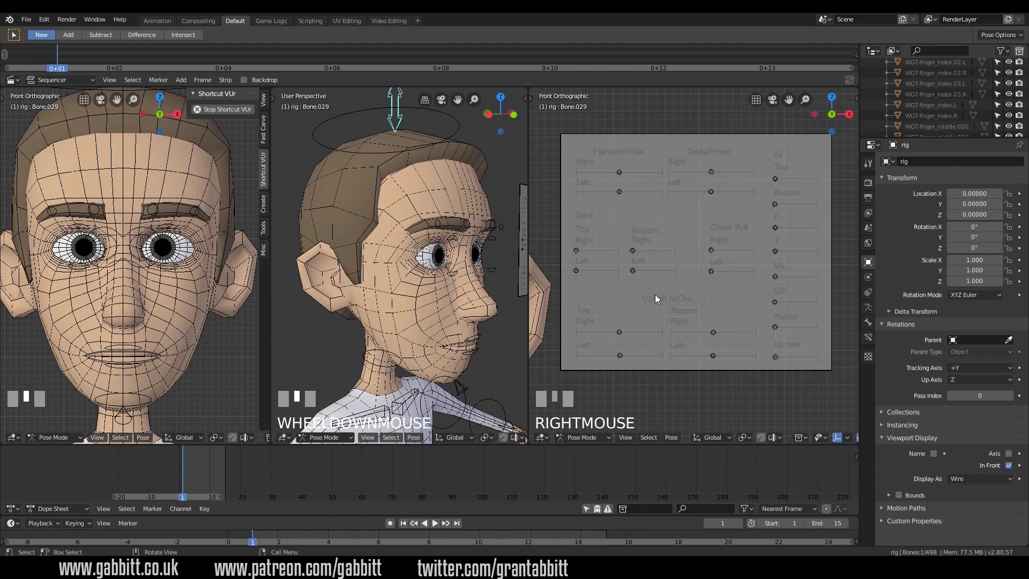
middle_click_drag(474, 308, 484, 309)
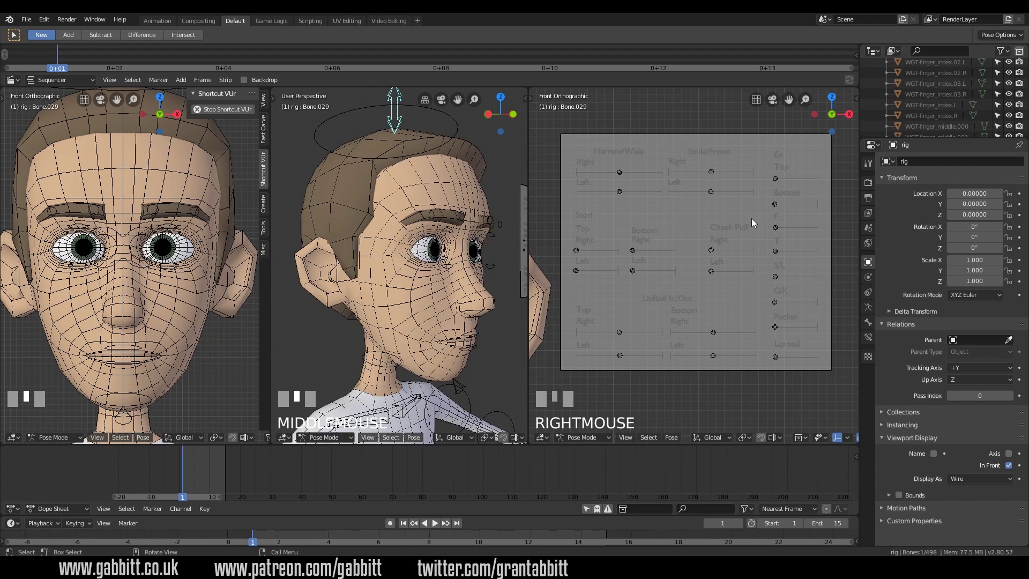
Step: Bring the "hello and welcome" audio recording from the "basics 5 - facial rigs and controls" folder into the sequencer
left_click(116, 58)
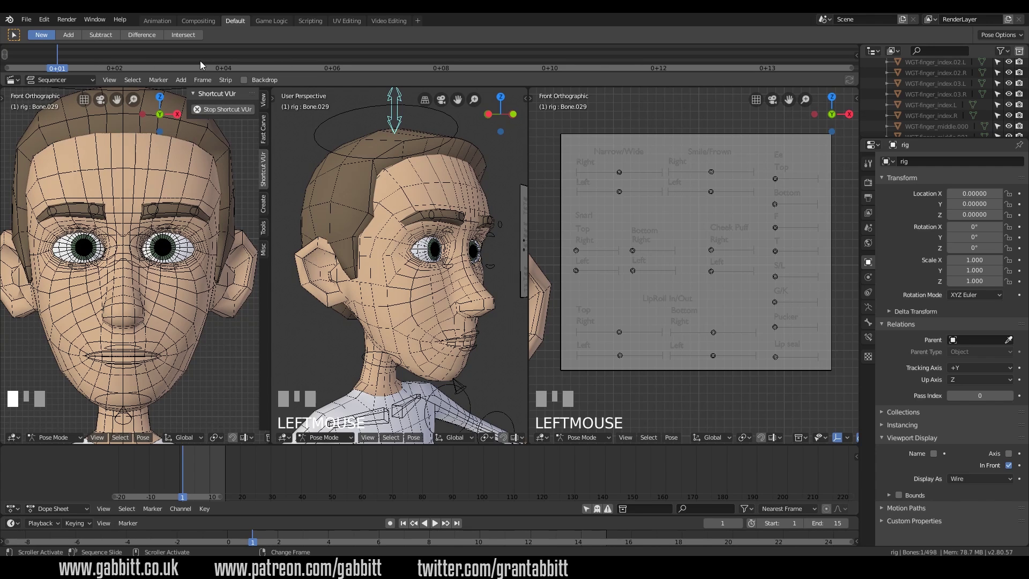
left_click(181, 80)
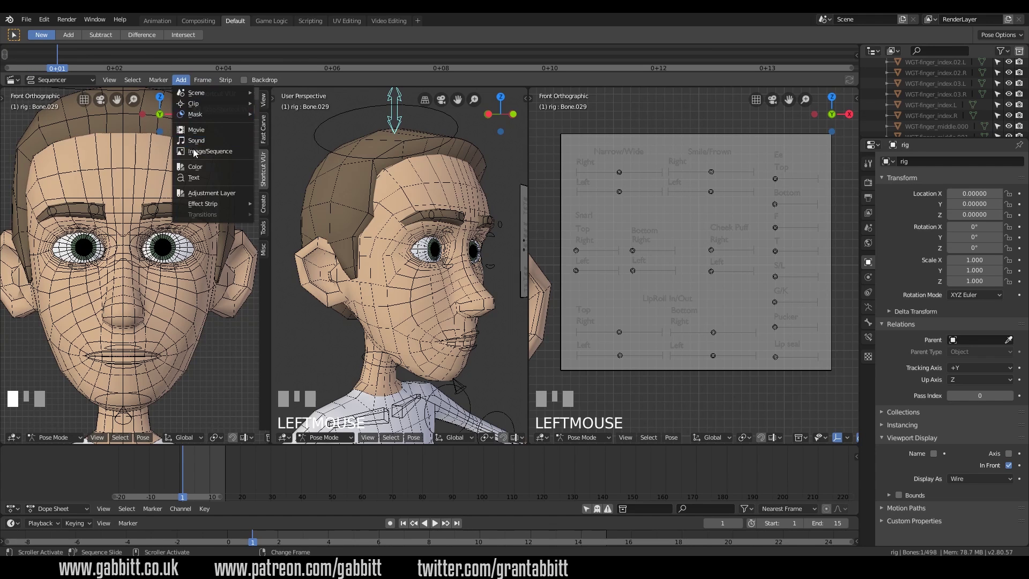
key("alt+Tab")
left_click(507, 270)
left_click_drag(507, 269, 362, 53)
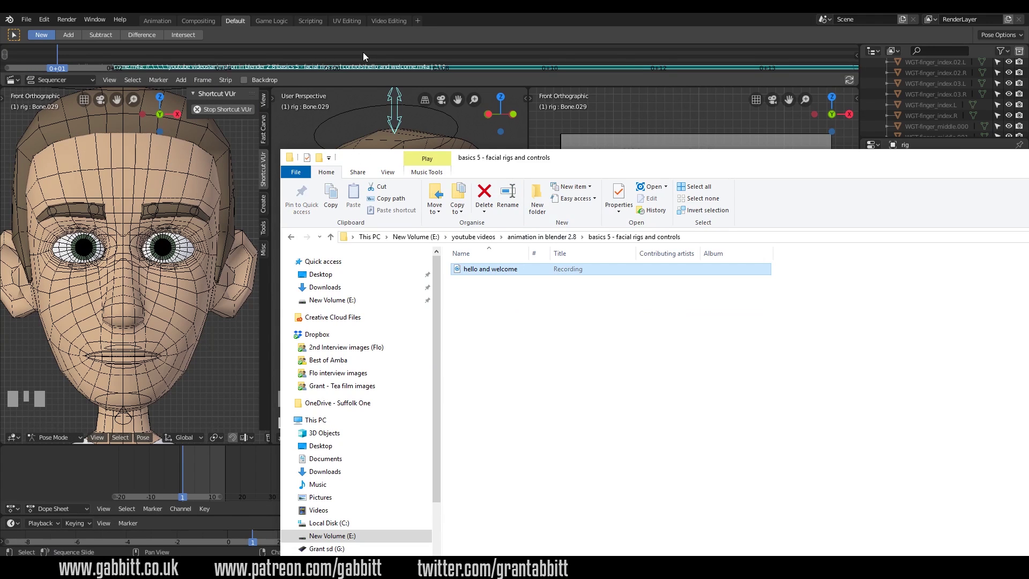
Step: Enlarge the sequencer area in height and frame the beginning of the audio strip
left_click(296, 120)
middle_click_drag(277, 55, 325, 69, "ctrl")
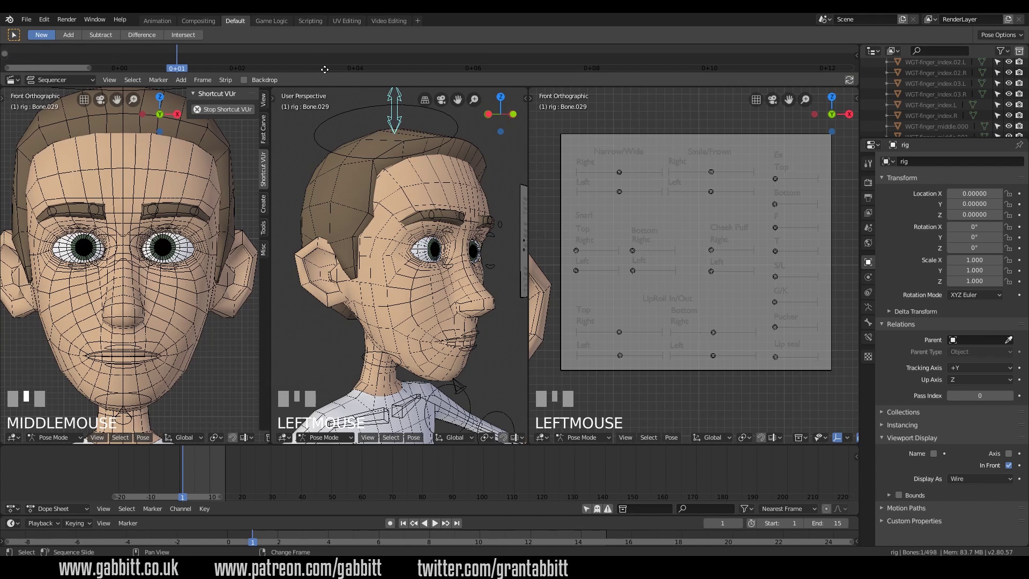
left_click_drag(324, 83, 317, 162)
scroll(315, 109, "down", 5)
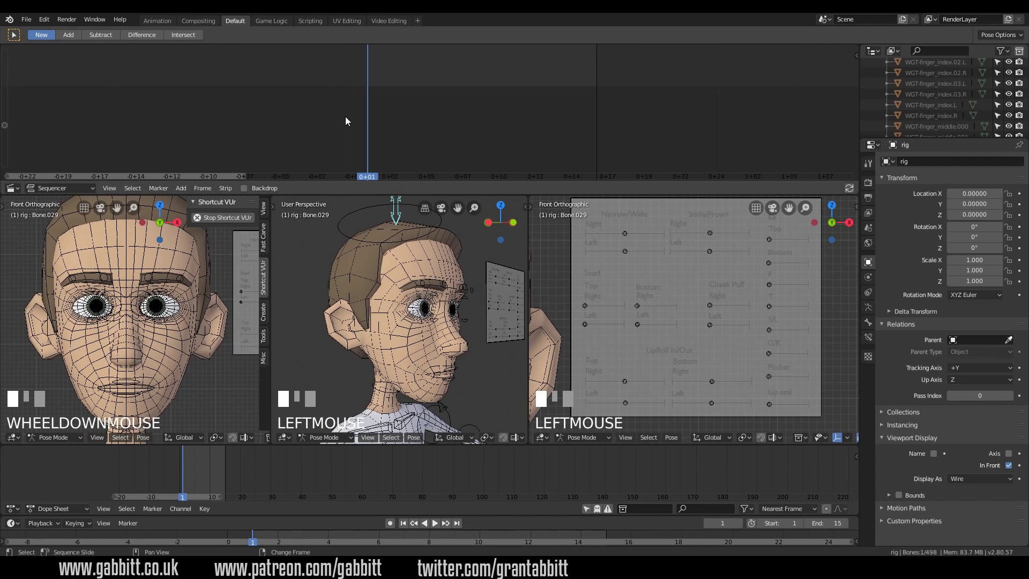
middle_click_drag(390, 141, 359, 123, "ctrl")
middle_click_drag(359, 107, 306, 67)
middle_click_drag(260, 120, 362, 132, "ctrl")
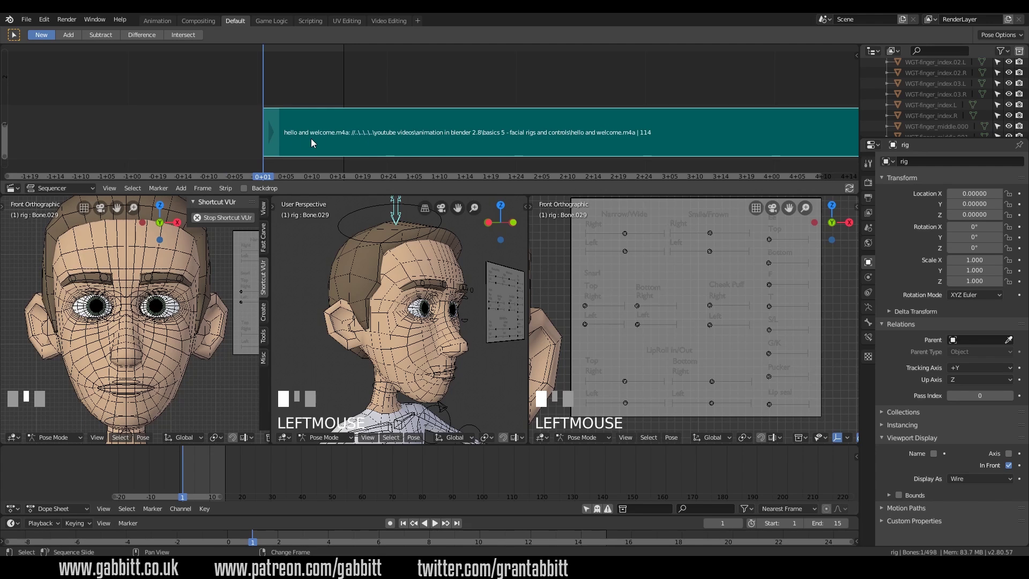
Step: Snap the start of the audio strip to frame 0 and set the sequencer's waveform display to Waveforms On
right_click(243, 148)
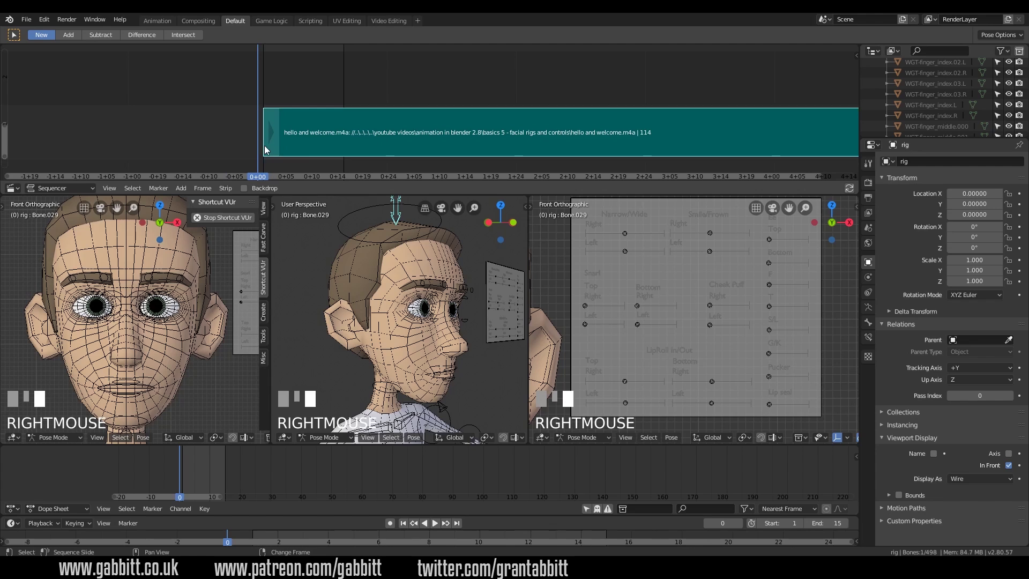
left_click_drag(304, 147, 378, 148)
key("shift+s")
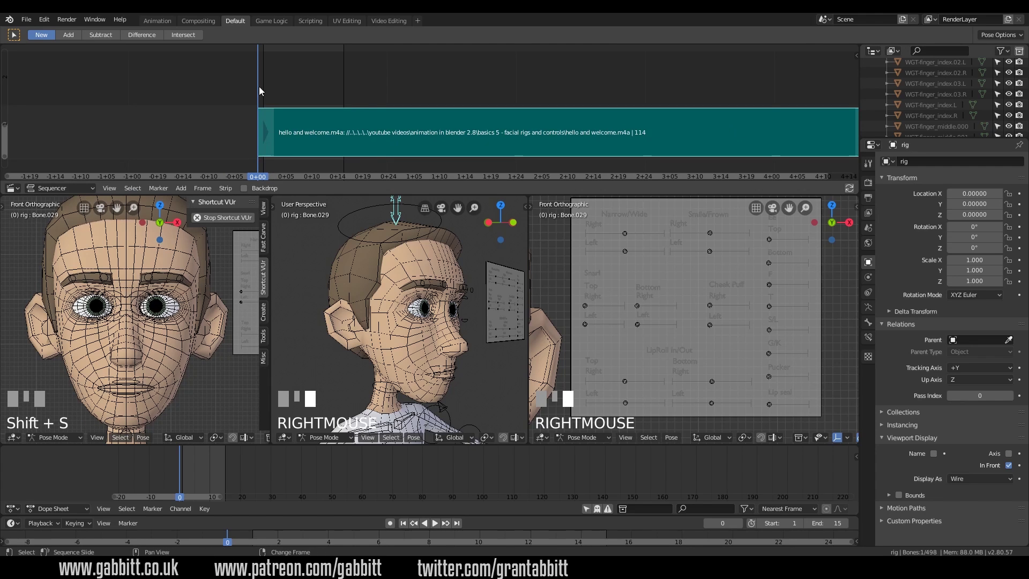
left_click(109, 187)
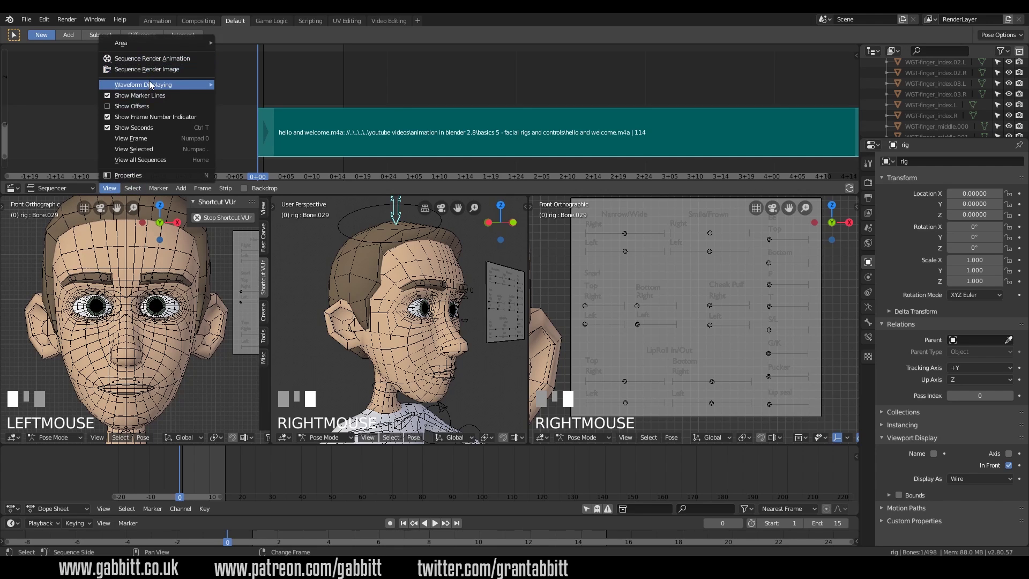
mouse_move(150, 86)
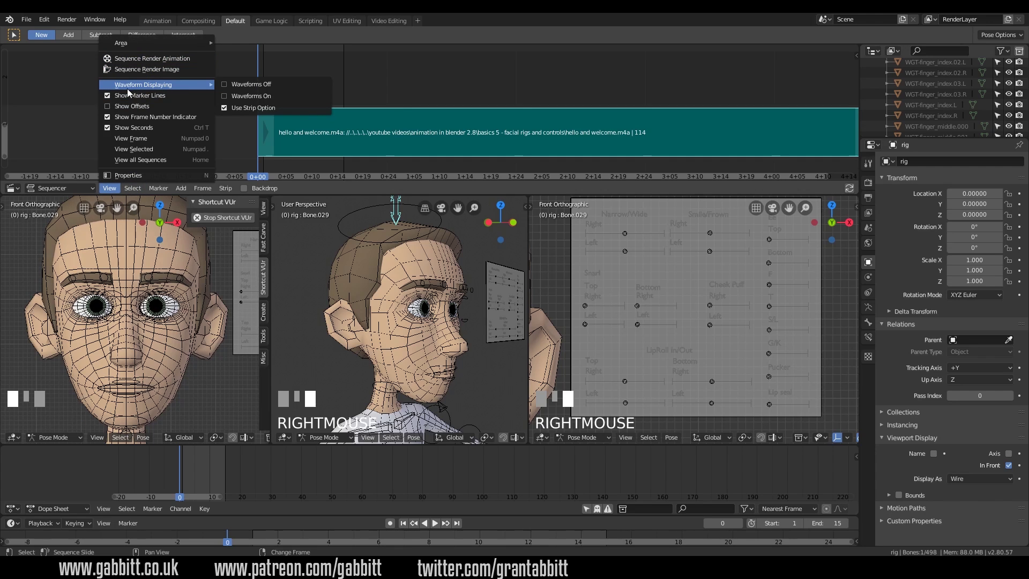
left_click(240, 95)
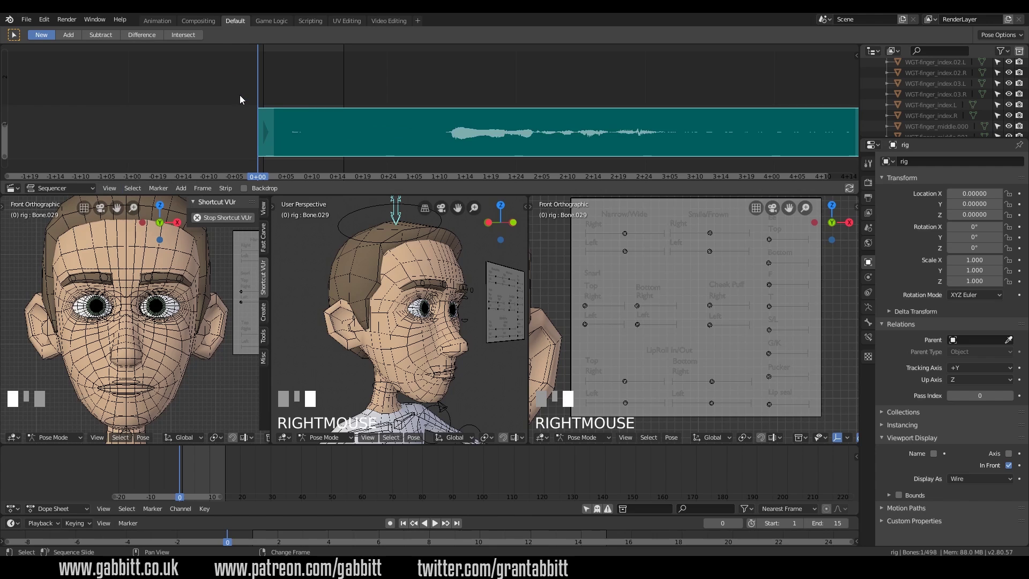
Step: Set the playback range to start at frame 35 and end at frame 76, enclosing the spoken part of the waveform
right_click(447, 137)
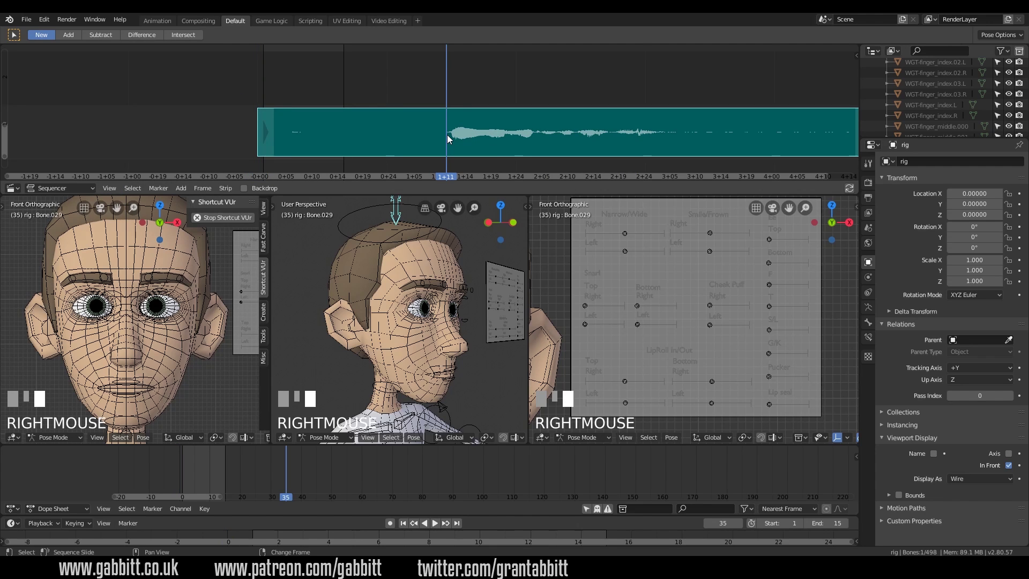
key("space")
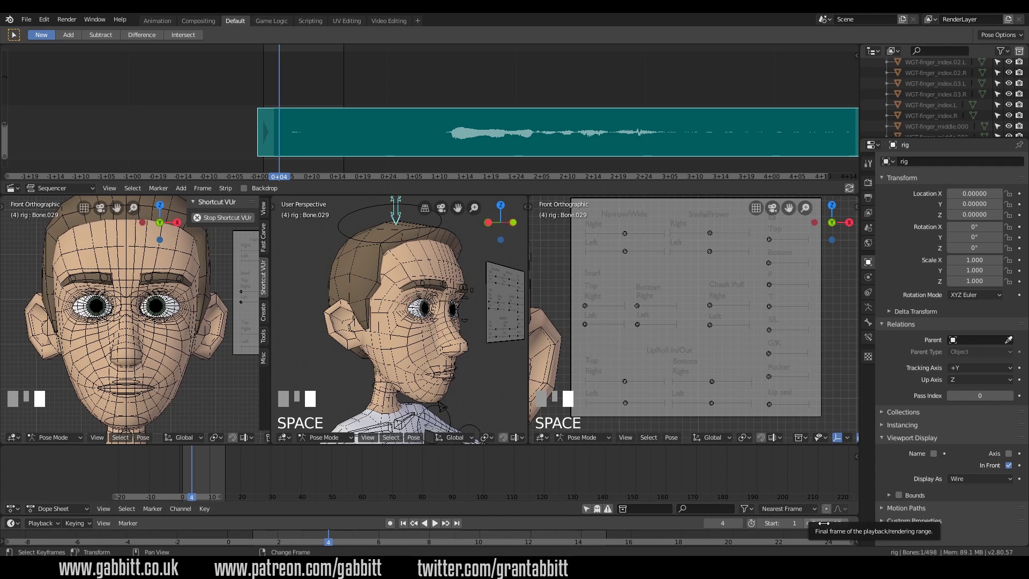
right_click(447, 139)
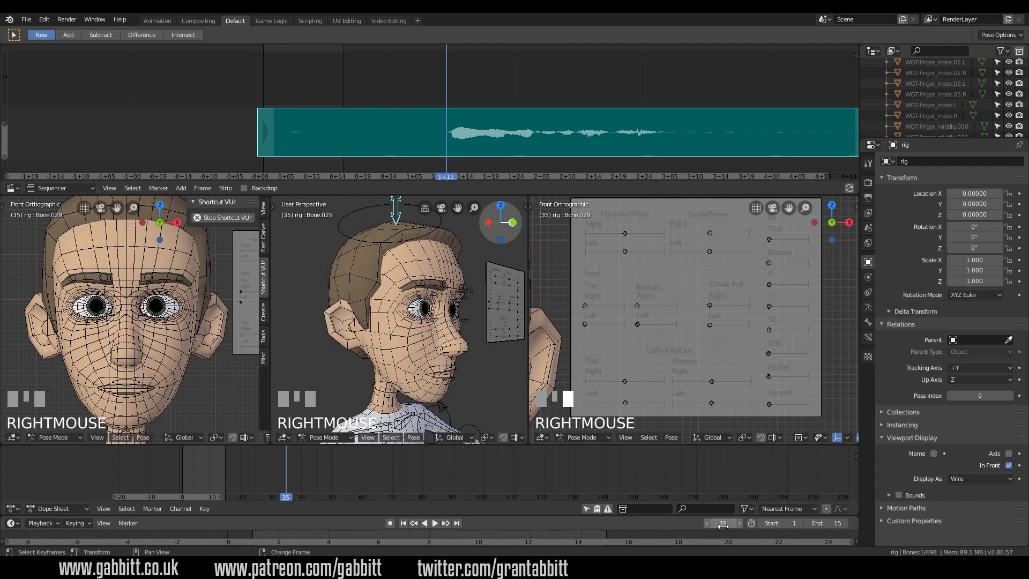
left_click(786, 522)
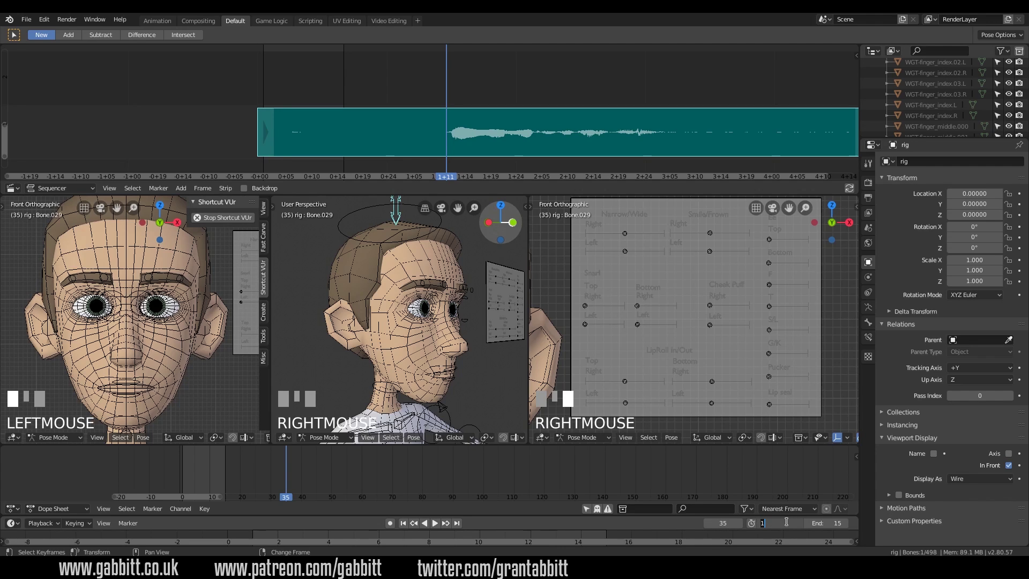
type("35")
key("Return")
right_click_drag(586, 150, 667, 152)
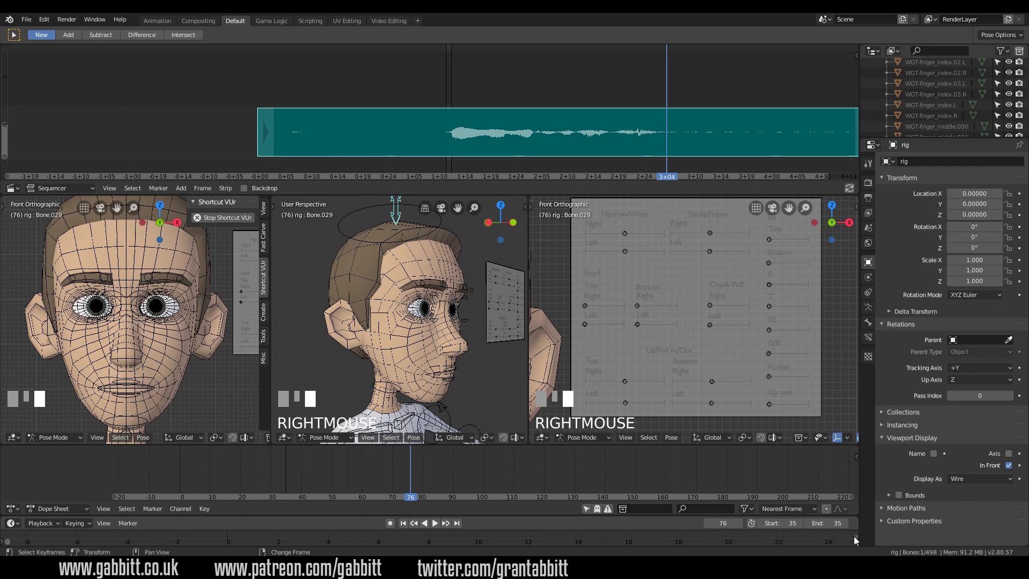
key("ctrl+End")
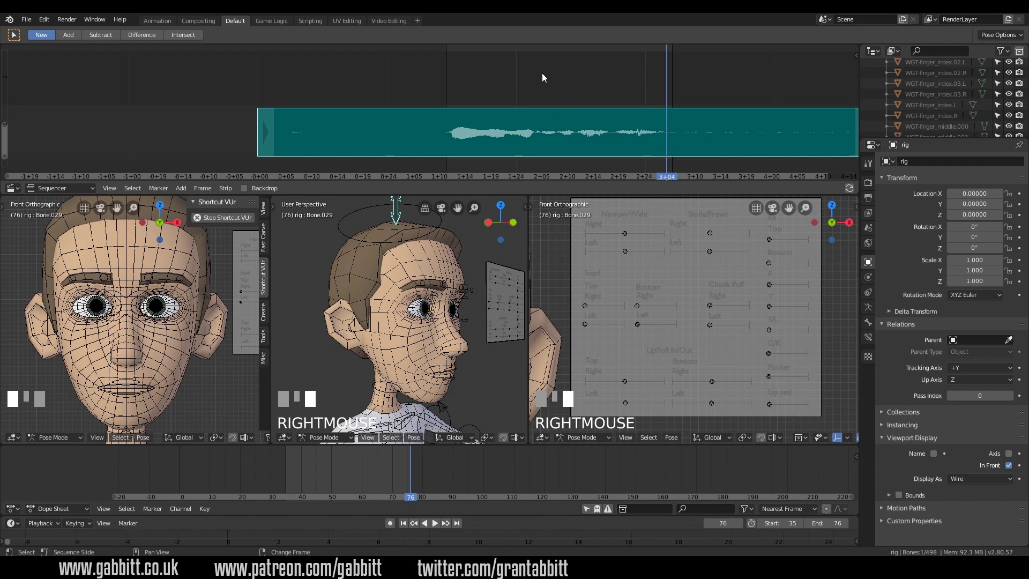
Step: Play the trimmed range and scrub through the waveform to check the speech, returning to frame 35
key("space")
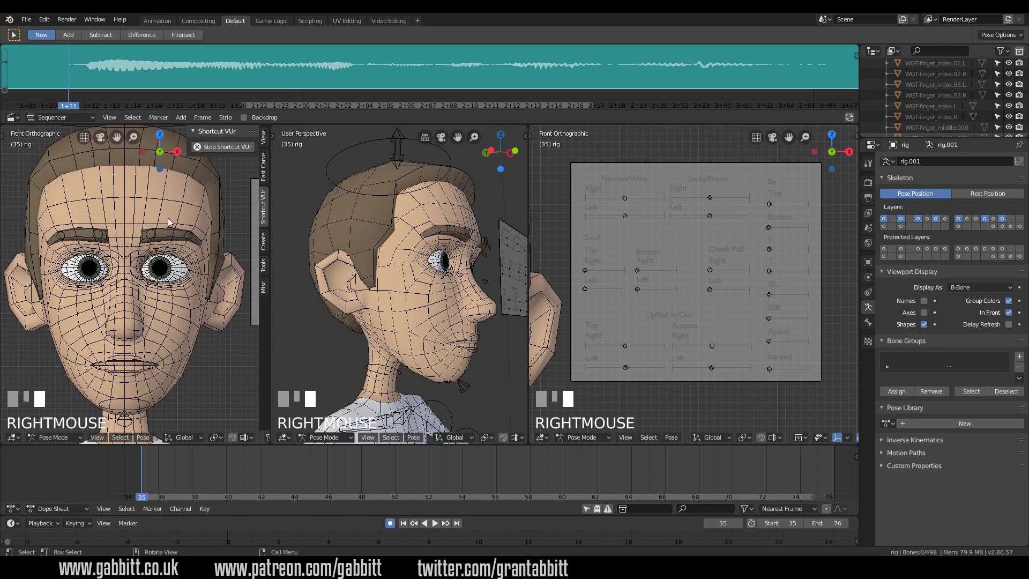
key("space")
left_click_drag(93, 69, 588, 75)
right_click_drag(588, 75, 76, 76)
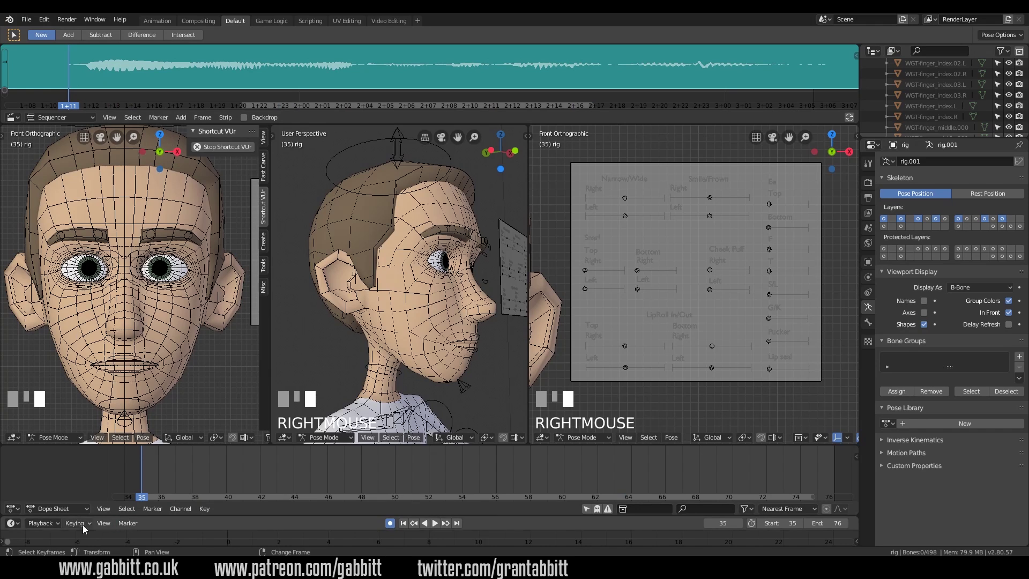
Step: Set the timeline's playback sync mode to AV-sync
left_click(42, 523)
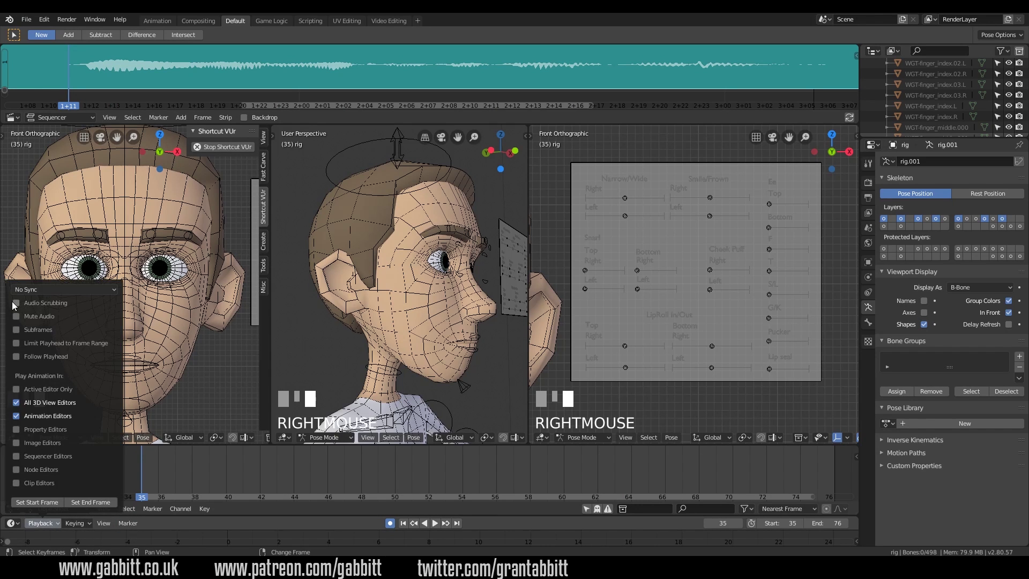
left_click(79, 291)
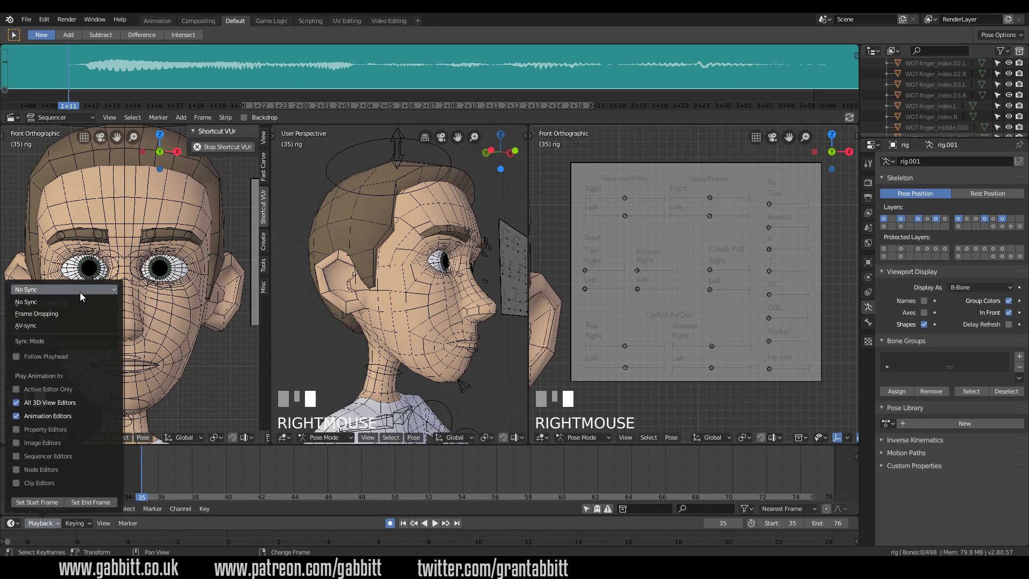
left_click(39, 326)
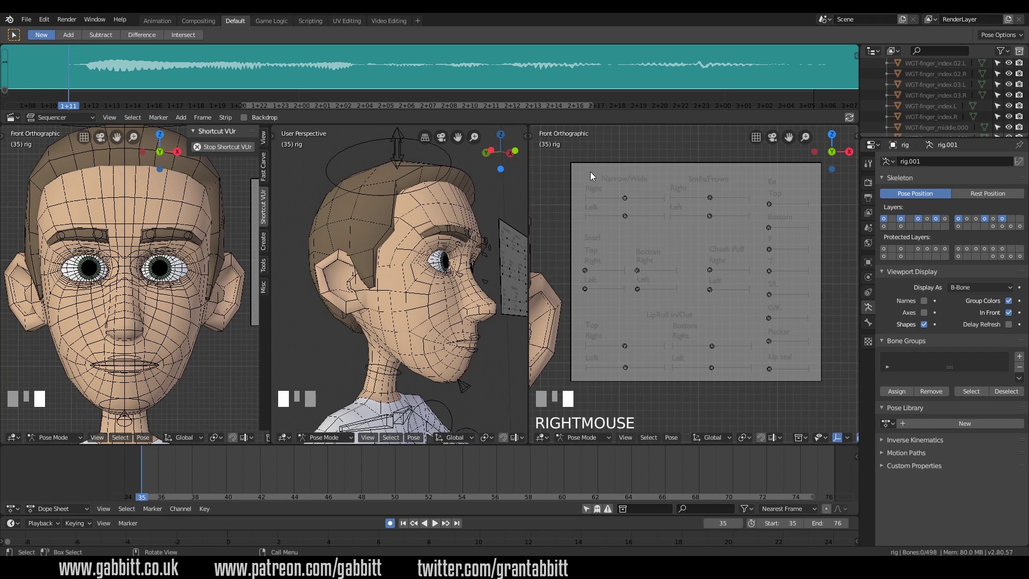
Step: Try moving the right Narrow/Wide slider and the top Ee slider to test the mouth shapes
left_click(625, 198)
key("g")
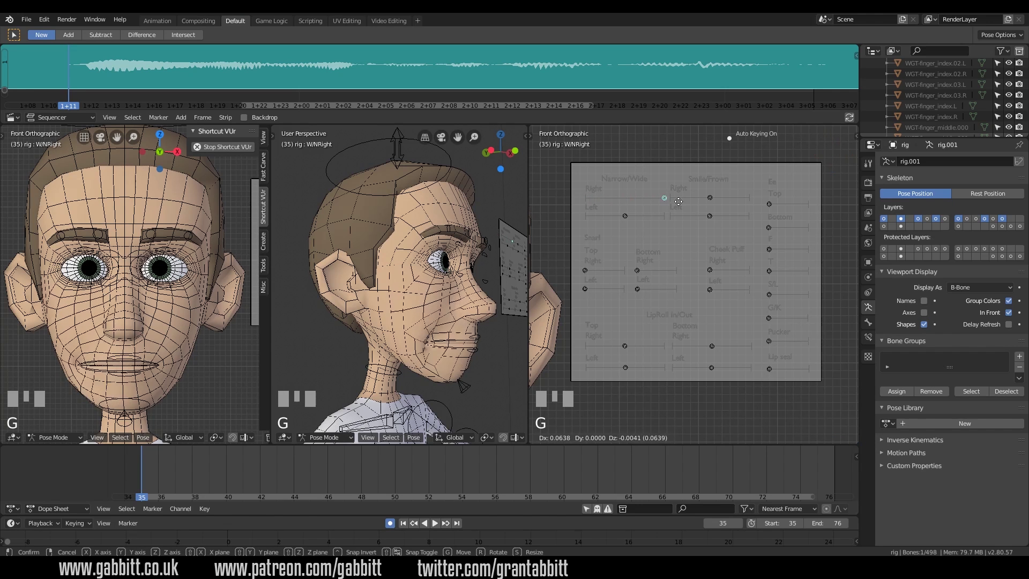
key("Escape")
left_click(769, 205)
key("g")
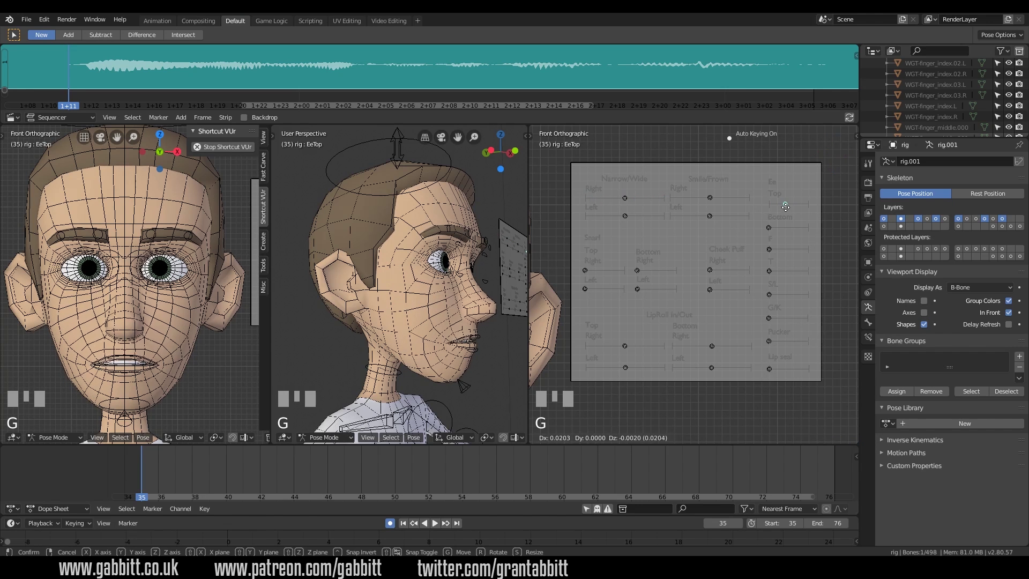
key("Escape")
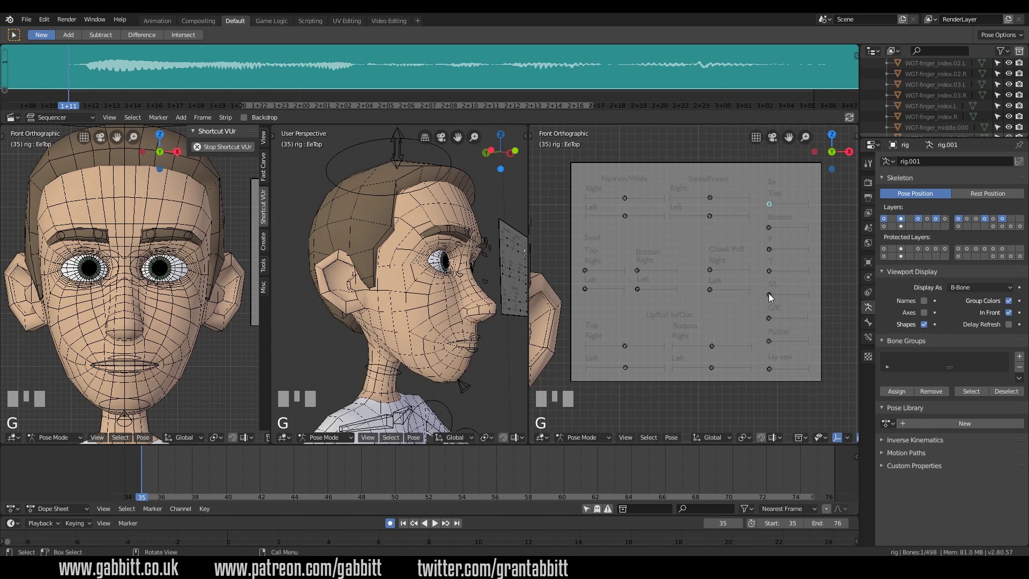
Step: Try the S and G mouth sliders at frame 35, and select the top Ee slider
left_click_drag(770, 294, 765, 345)
left_click(769, 318)
key("g")
key("Escape")
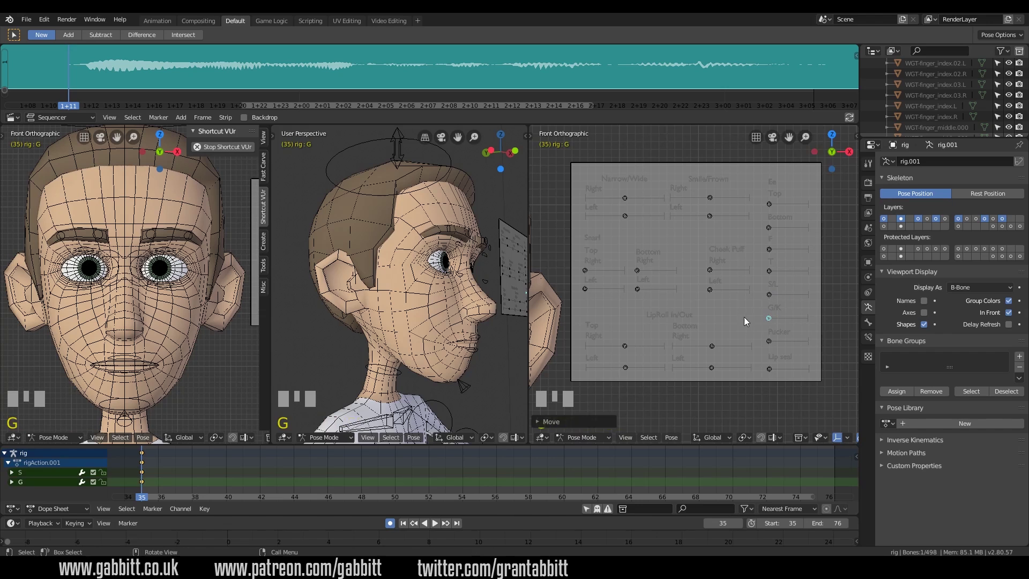
left_click(733, 314)
left_click(769, 204)
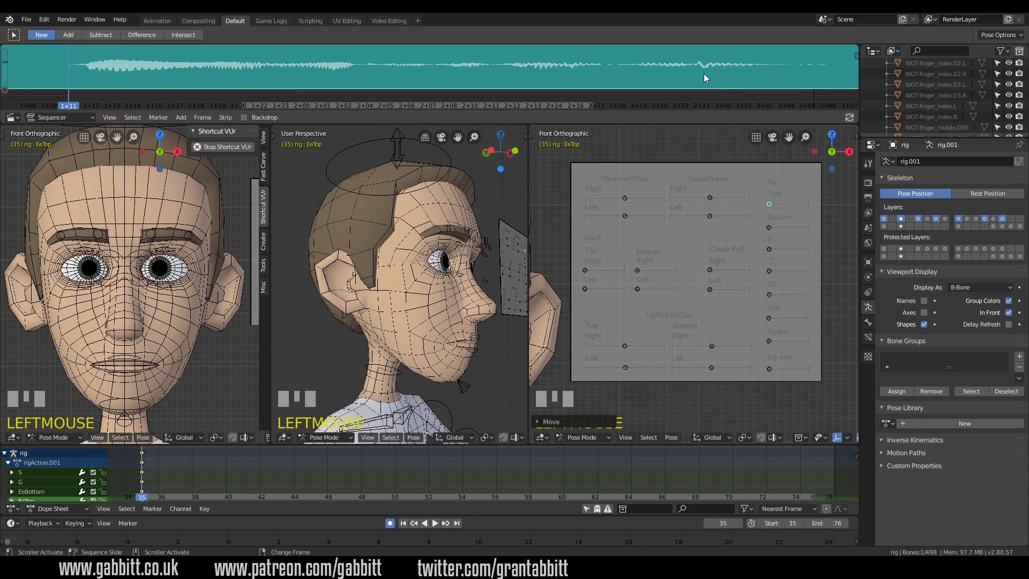
Step: Add a time marker at frame 36, where the speech begins, and rename it "he"
right_click(86, 75)
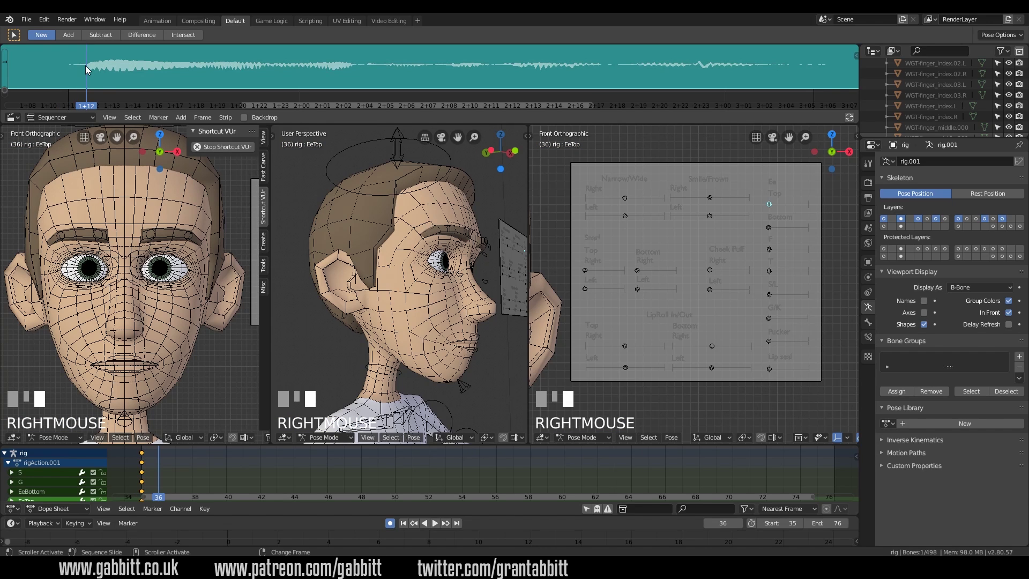
key("m")
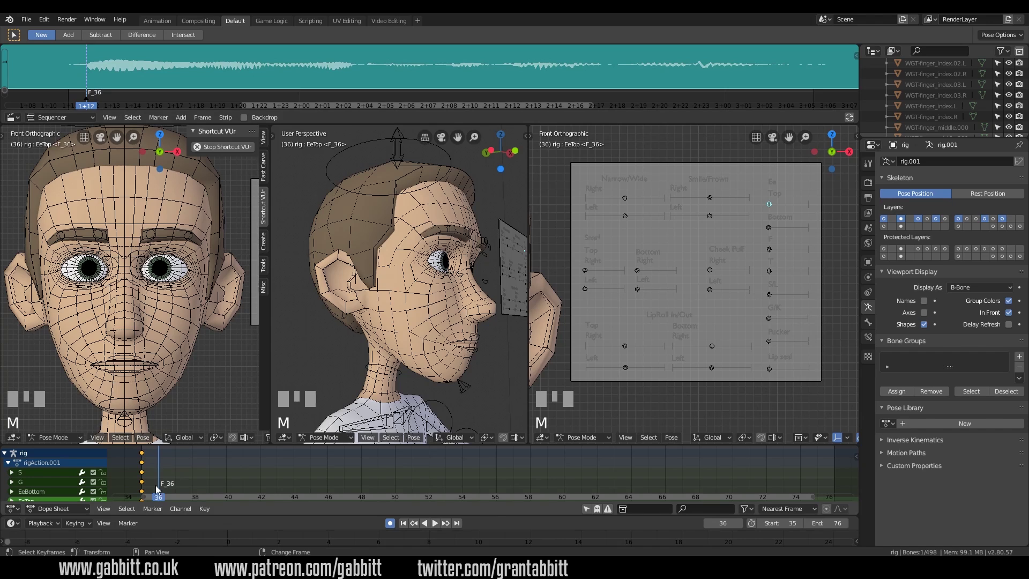
left_click(89, 102)
mouse_move(89, 102)
left_mouse_down()
mouse_move(119, 102)
mouse_move(88, 102)
left_mouse_up()
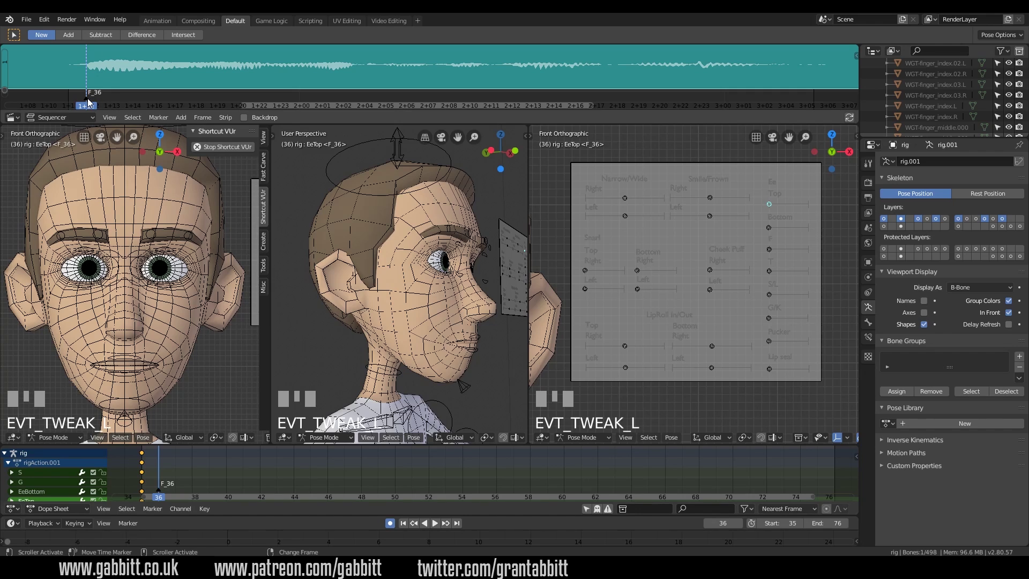
key("F2")
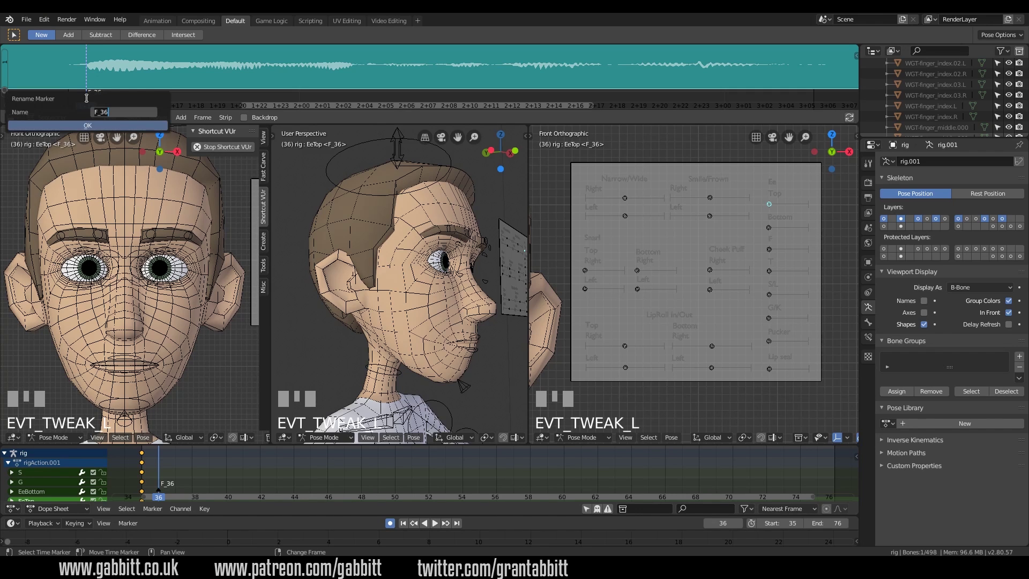
type("he")
left_click(91, 126)
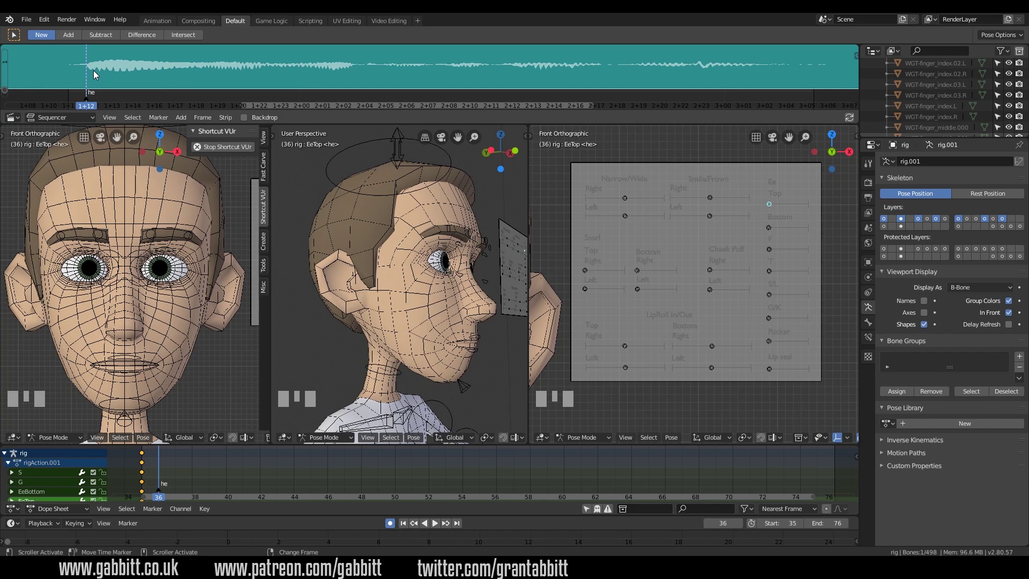
Step: Scrub and play the audio following the "he" marker to listen for the next syllable
right_click_drag(93, 70, 133, 81)
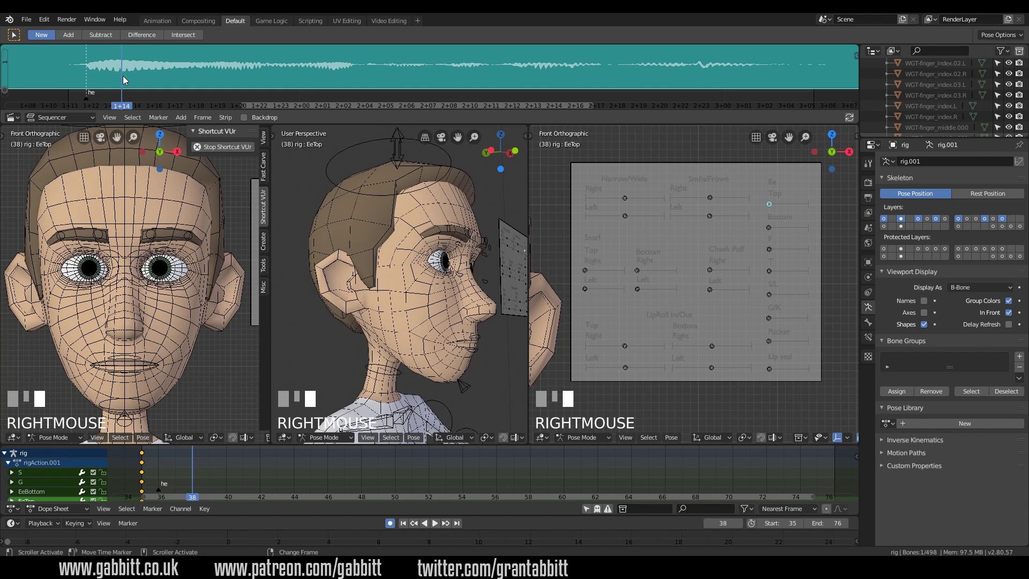
key("space")
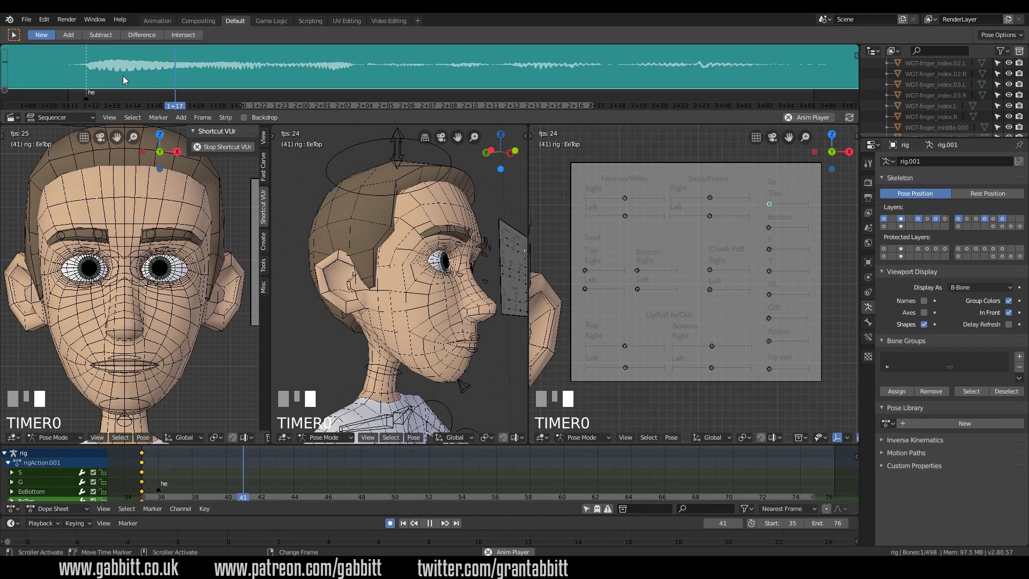
key("space")
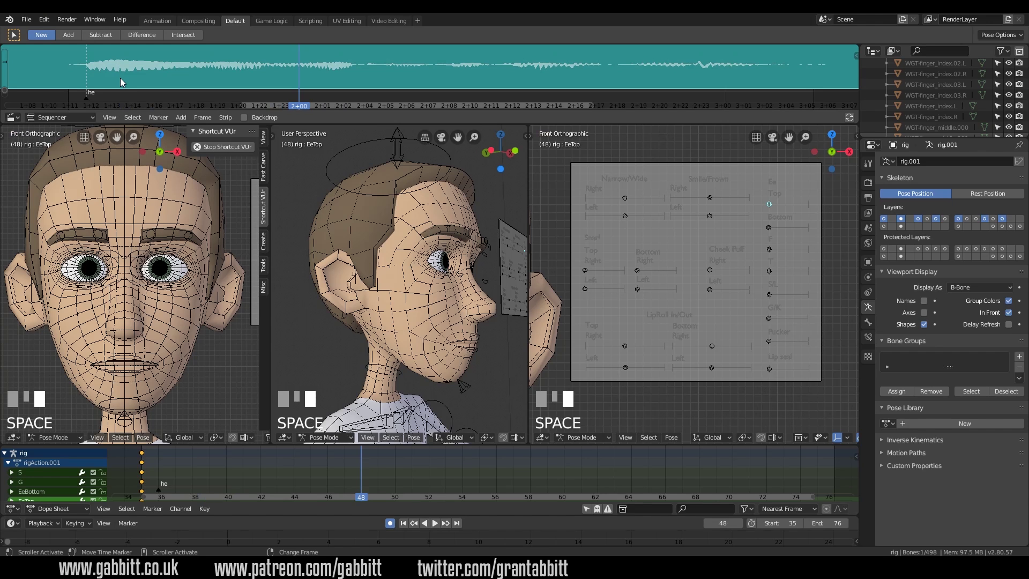
Step: Play the audio around frame 38 to locate the second syllable, and add a marker at frame 38 named "lo"
key("space")
key("space")
right_click(120, 78)
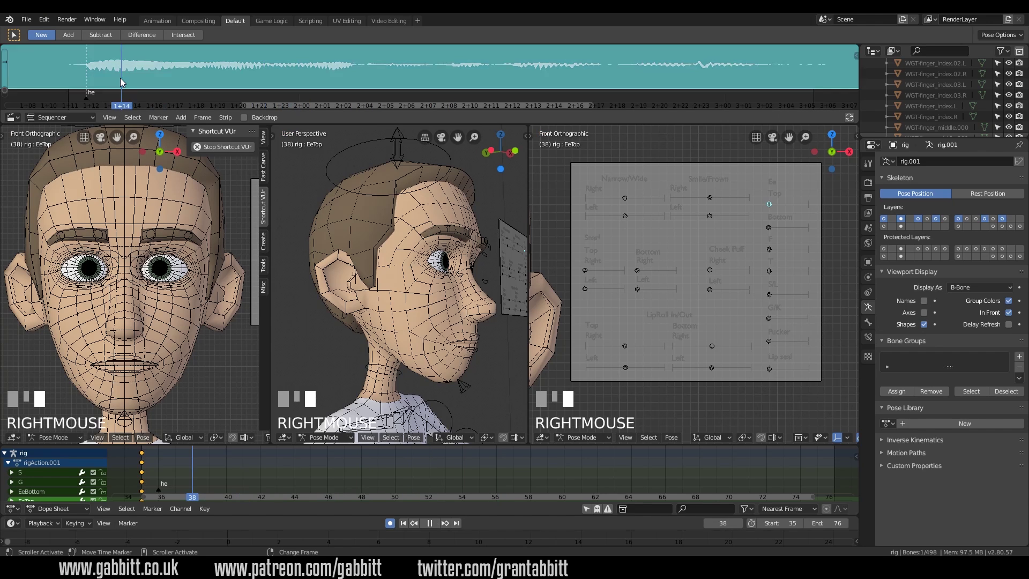
key("space")
key("space")
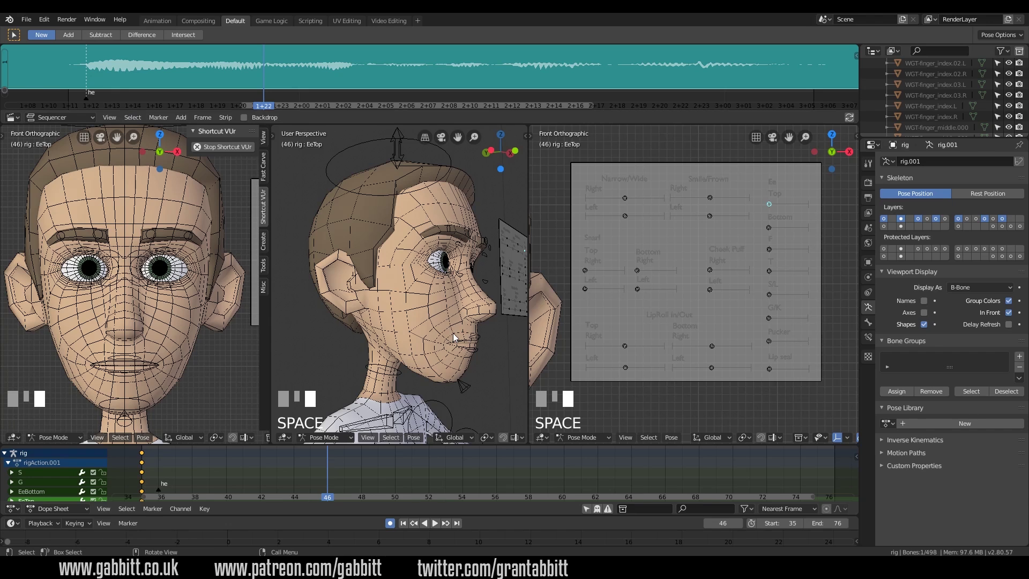
right_click(120, 76)
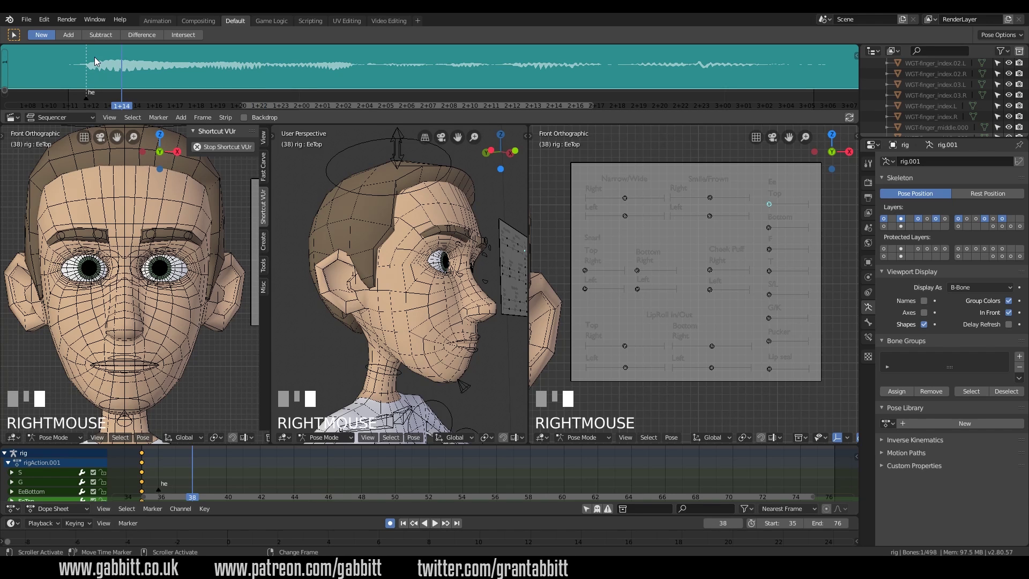
right_click(121, 76)
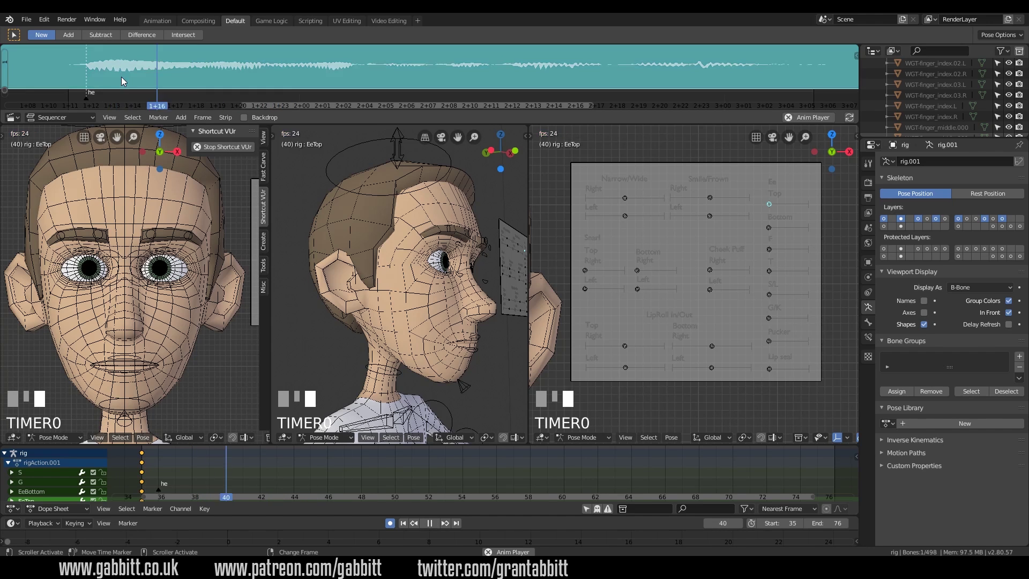
key("m")
key("F2")
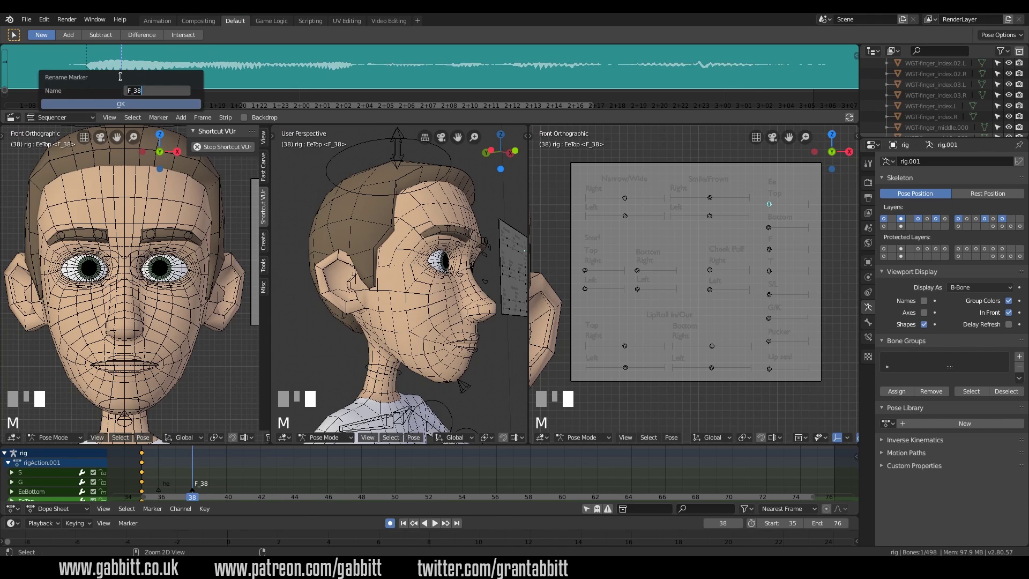
type("lo")
key("Return")
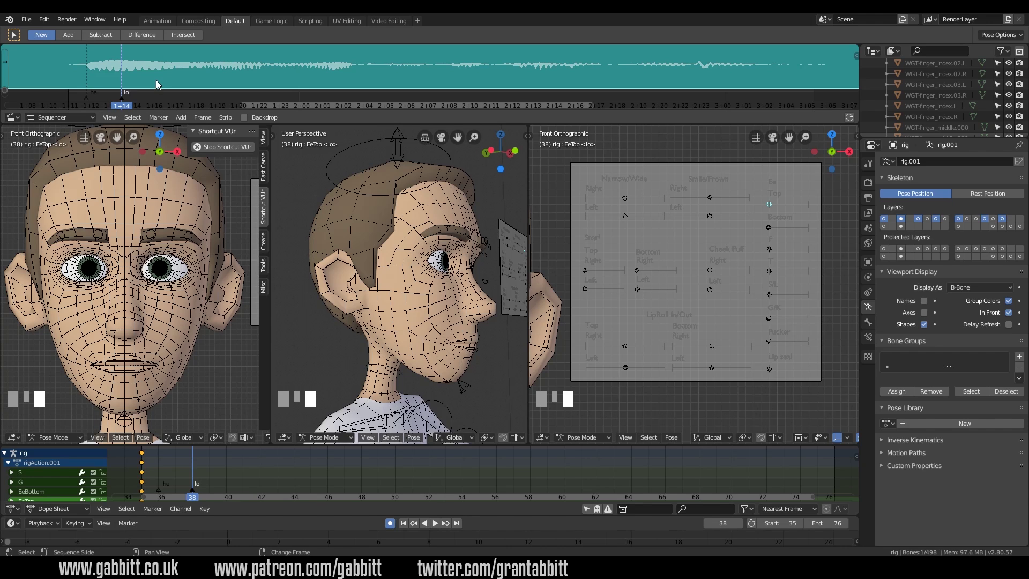
Step: Listen to the audio from frame 40 and add a time marker at frame 40 named "w"
right_click(156, 80)
key("space")
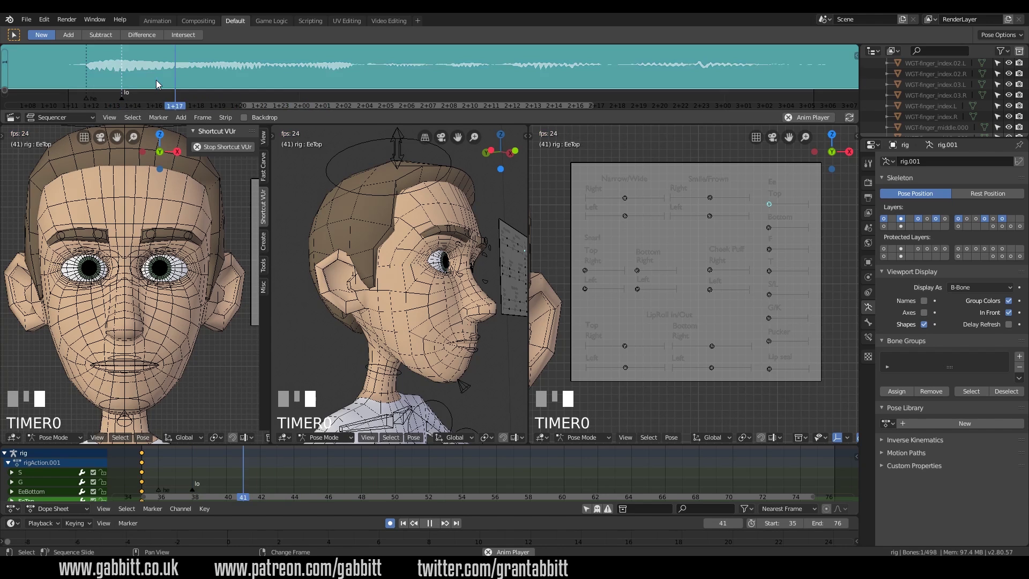
key("space")
right_click(156, 79)
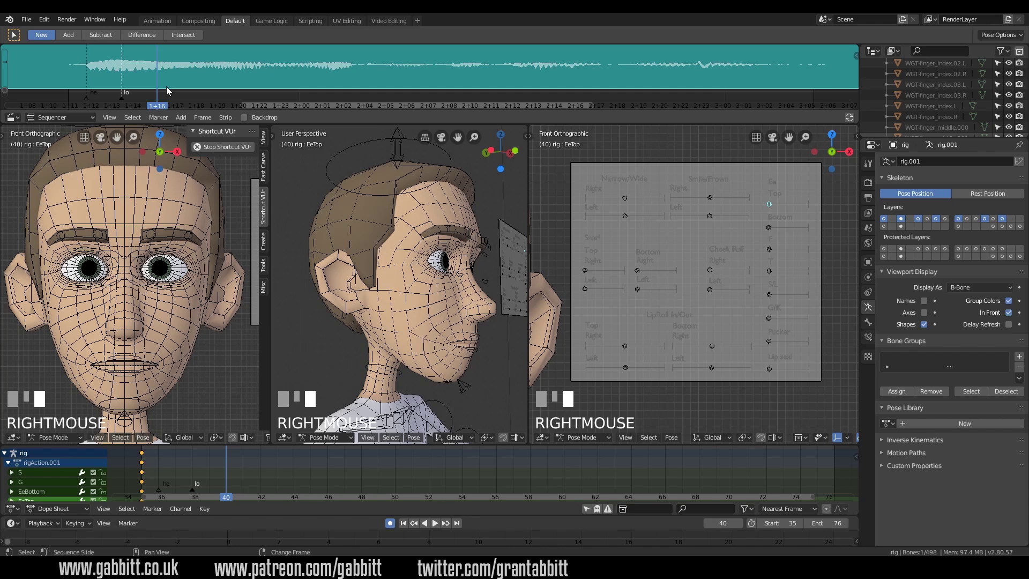
key("m")
type("w")
key("Return")
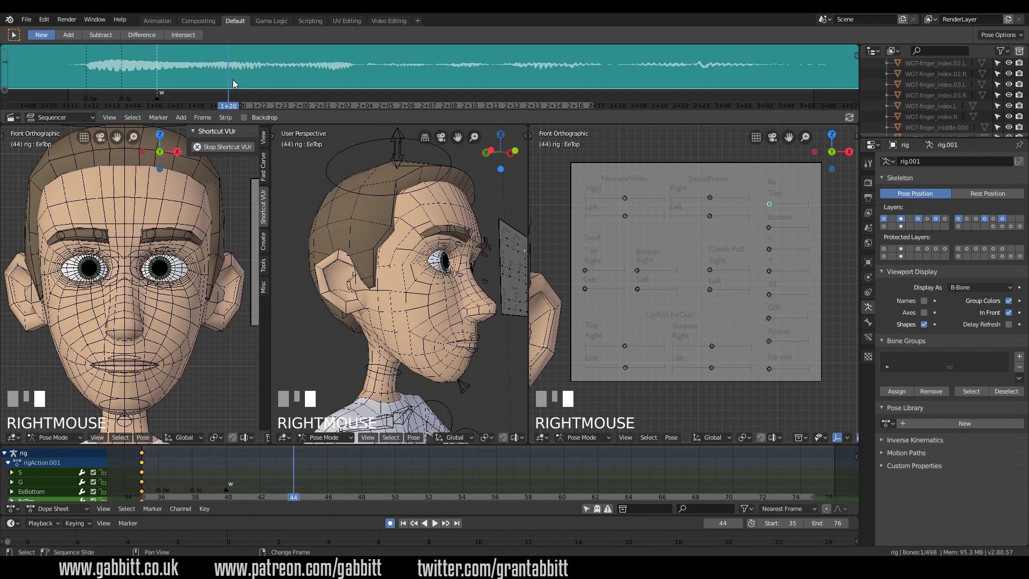
Step: Listen to the audio from frame 44 and move the "w" marker to frame 41
key("space")
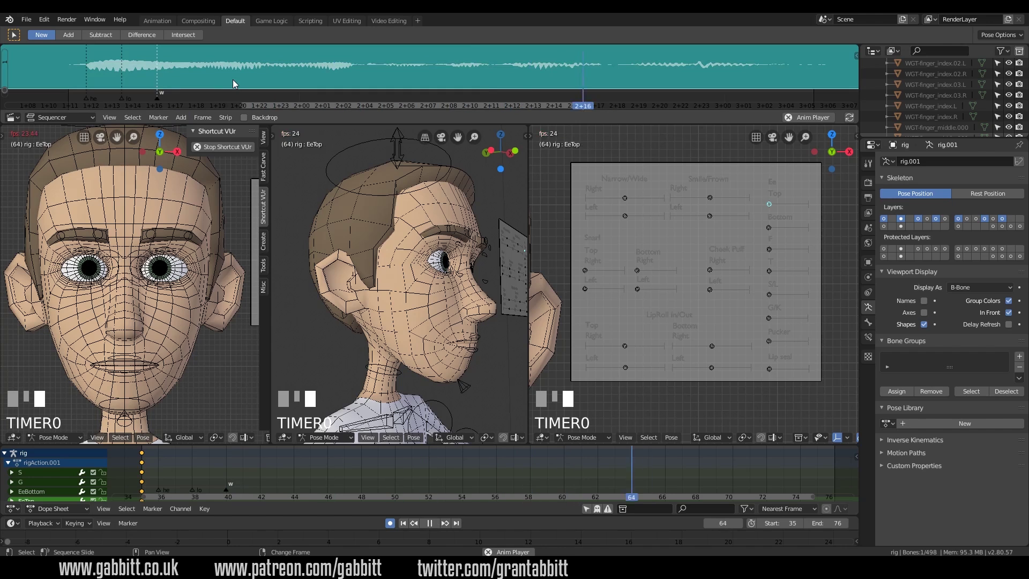
key("space")
right_click(231, 79)
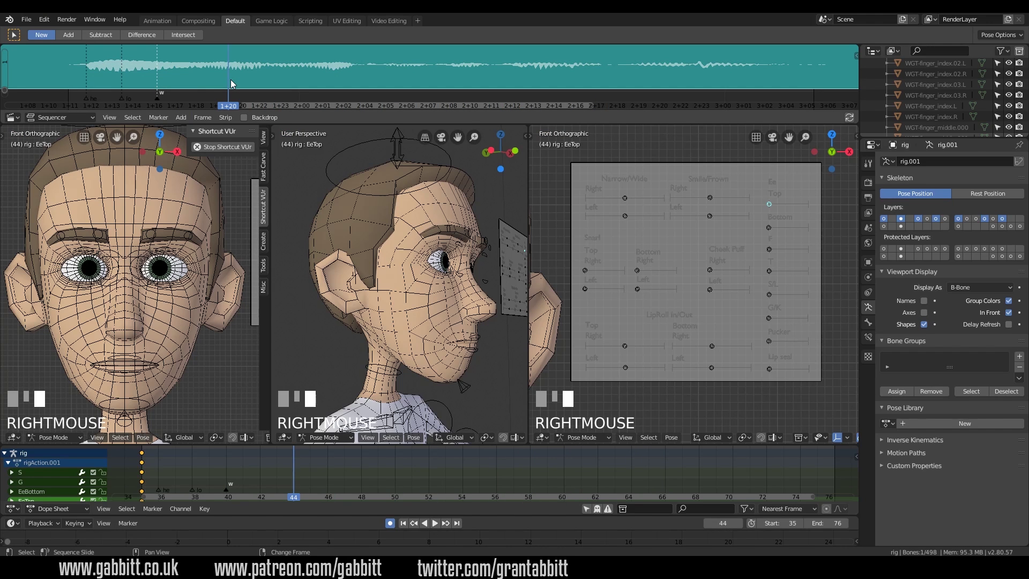
left_click(157, 98)
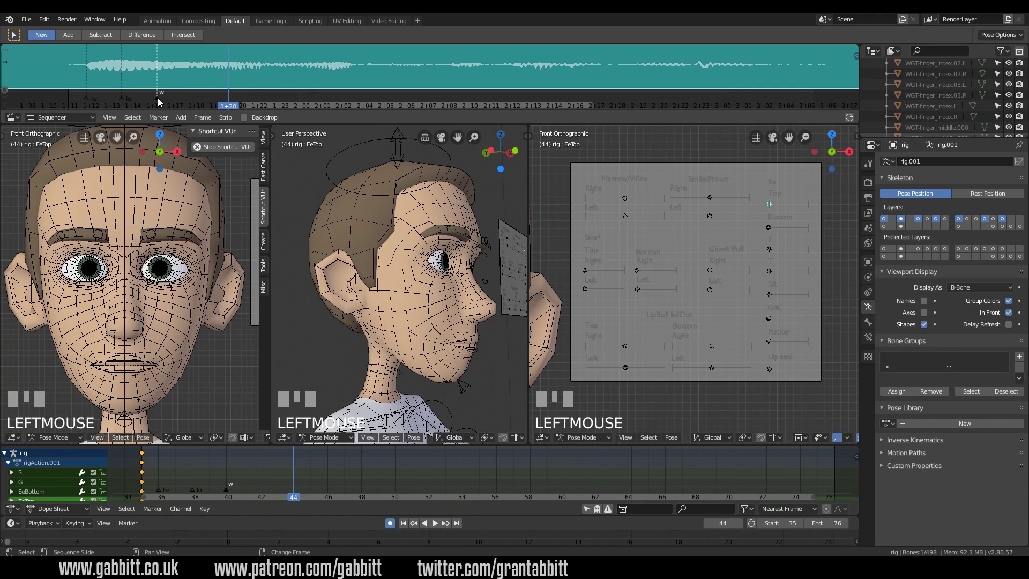
left_click_drag(160, 97, 179, 97)
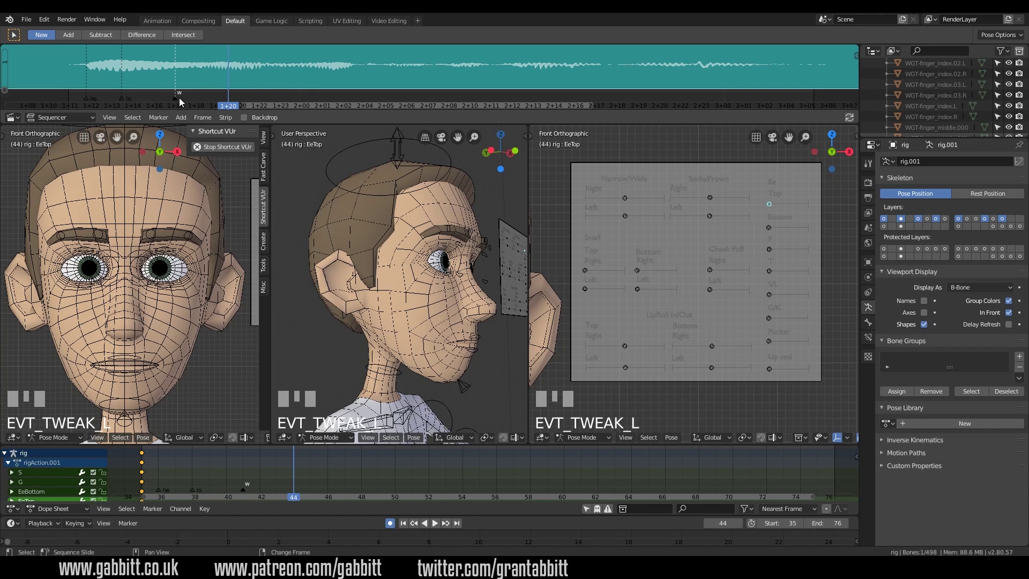
Step: Add a time marker at frame 44 and rename it "a"
key("m")
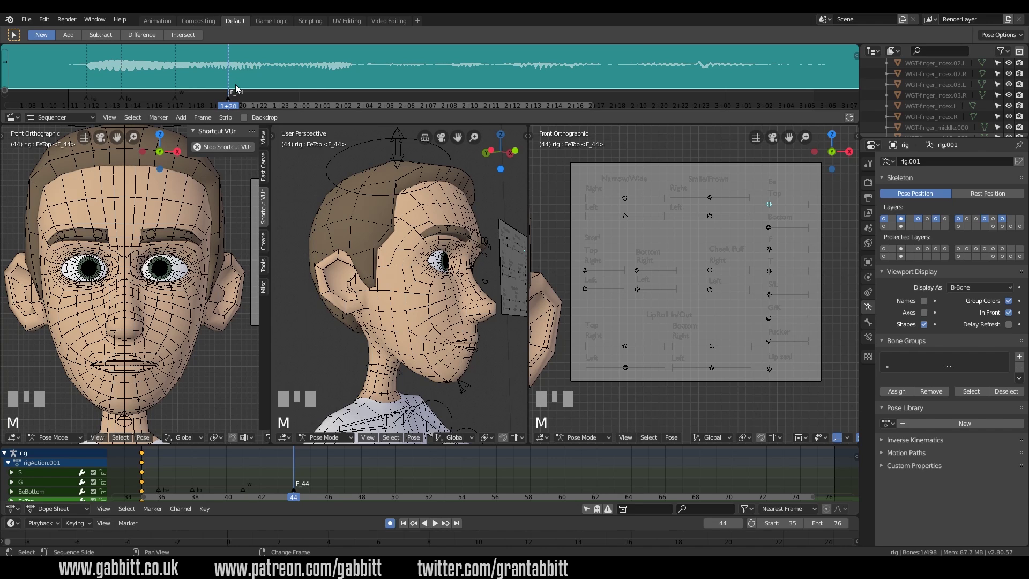
key("F2")
type("a")
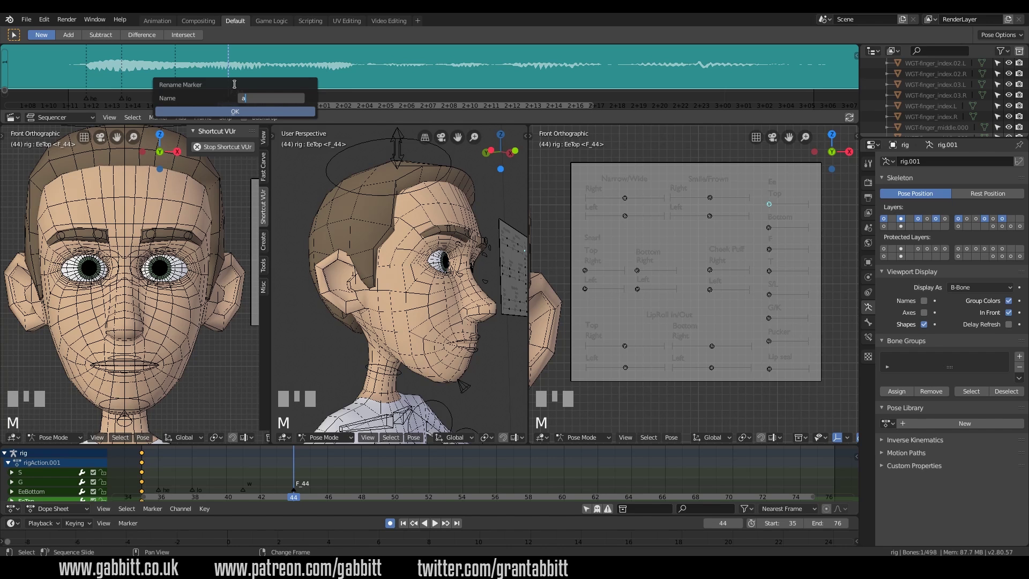
key("Return")
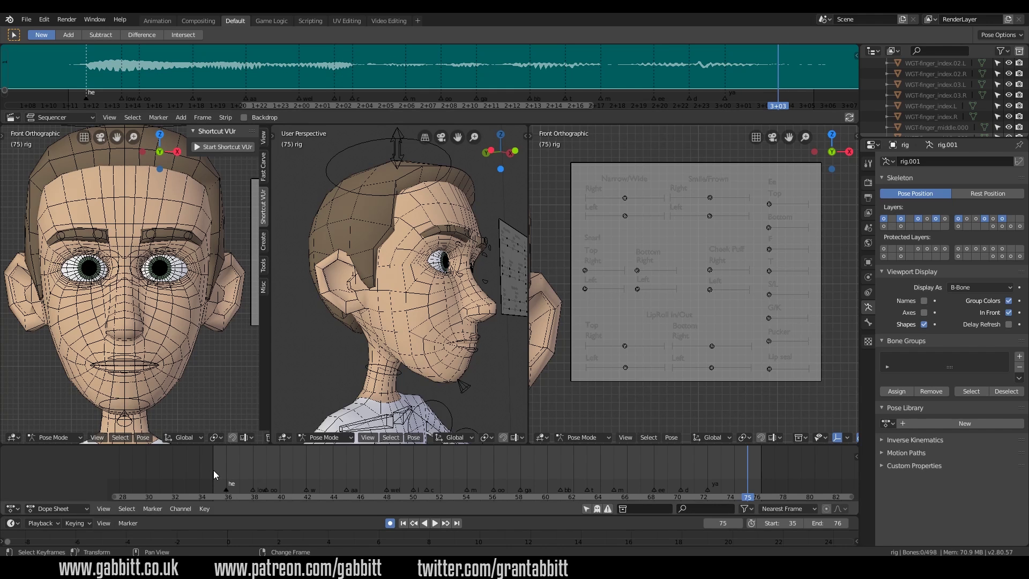
Step: Return to start frame 35, select the whole face slider panel with all its sliders, and insert Location keyframes
key("shift+Left")
left_click_drag(569, 150, 831, 386)
key("i")
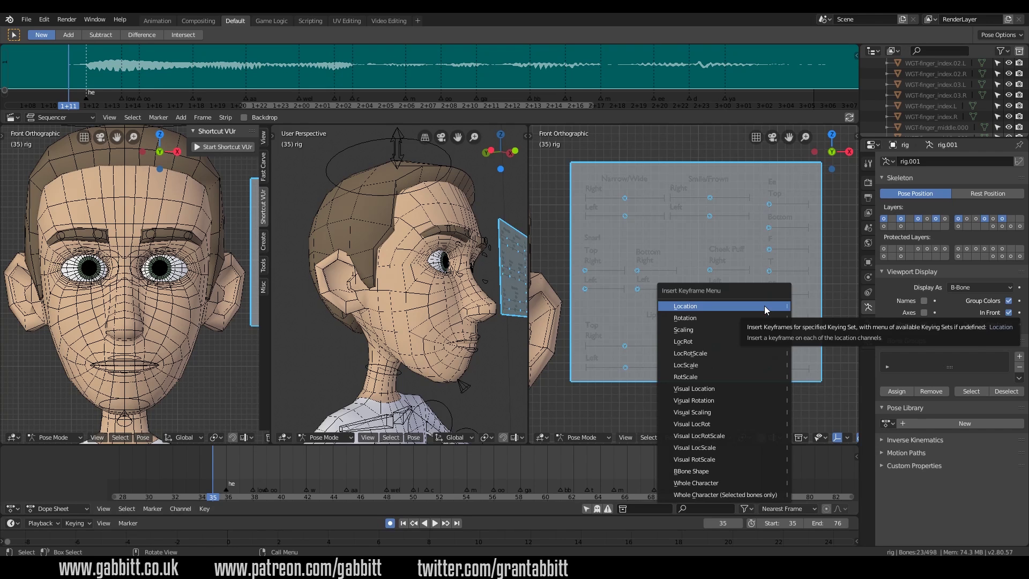
left_click(764, 305)
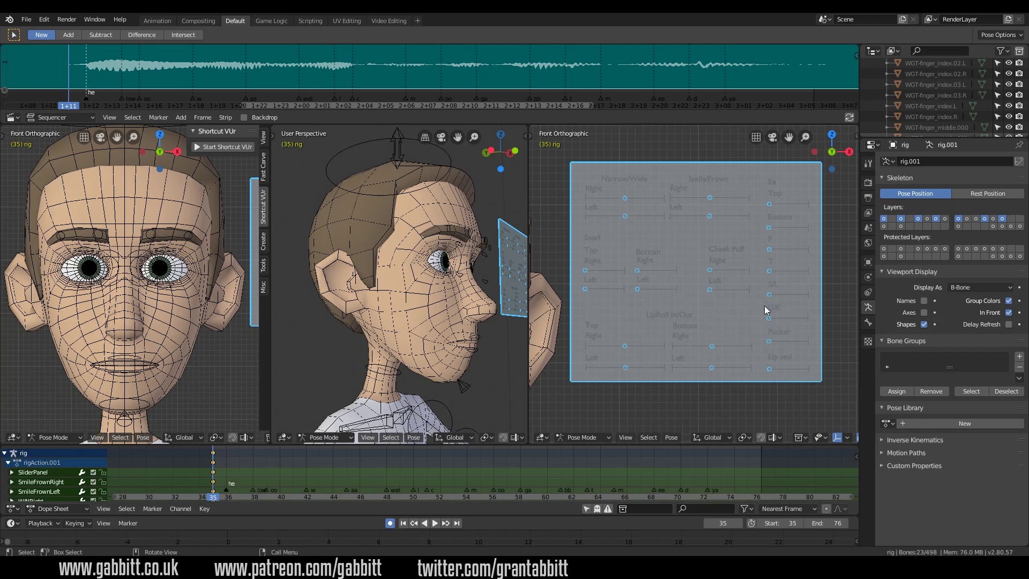
Step: Select the Jaw control, test moving it along the Z axis, and insert a Location keyframe for it at frame 35
left_click(465, 387)
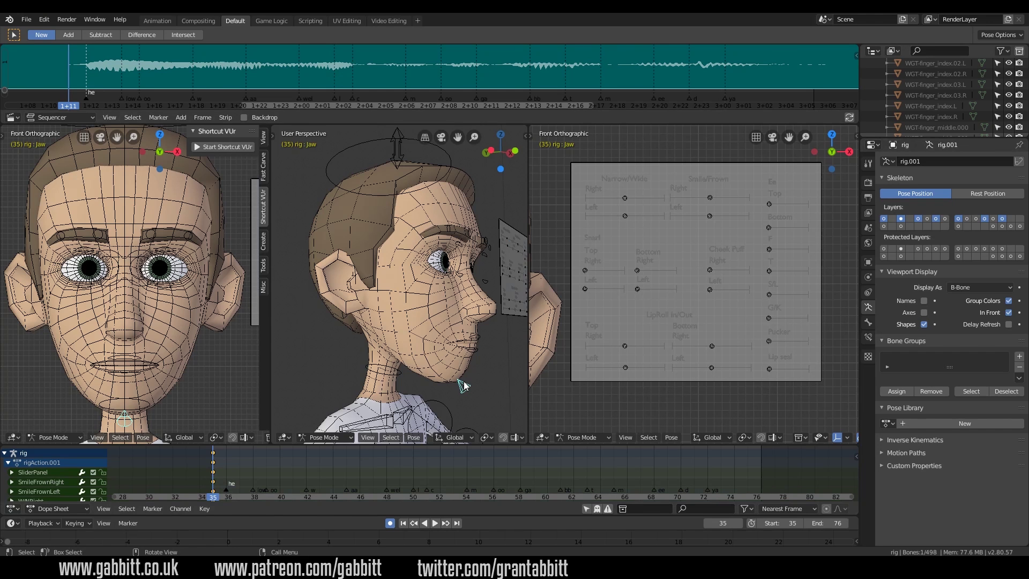
key("g")
key("z")
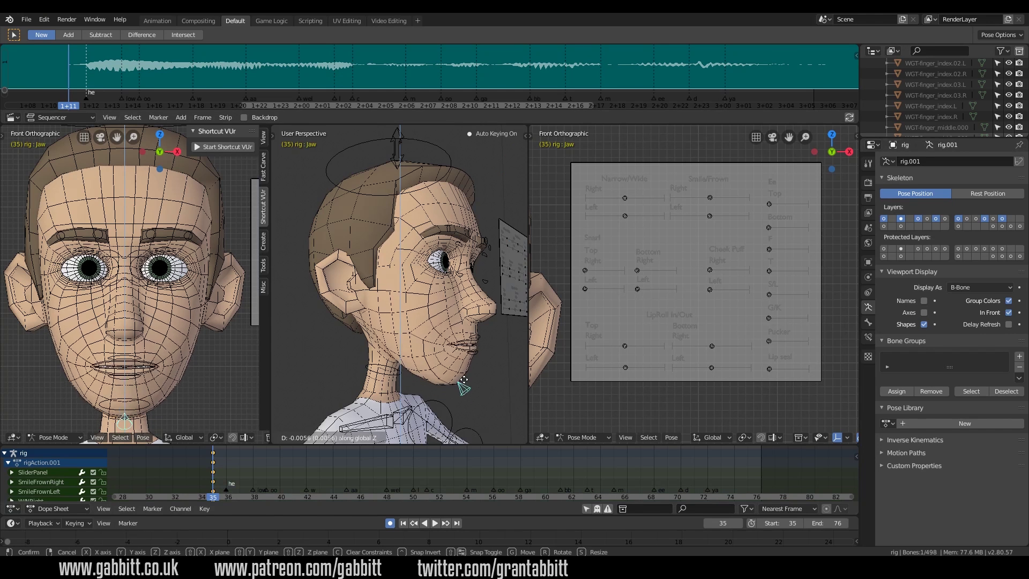
left_click(464, 376)
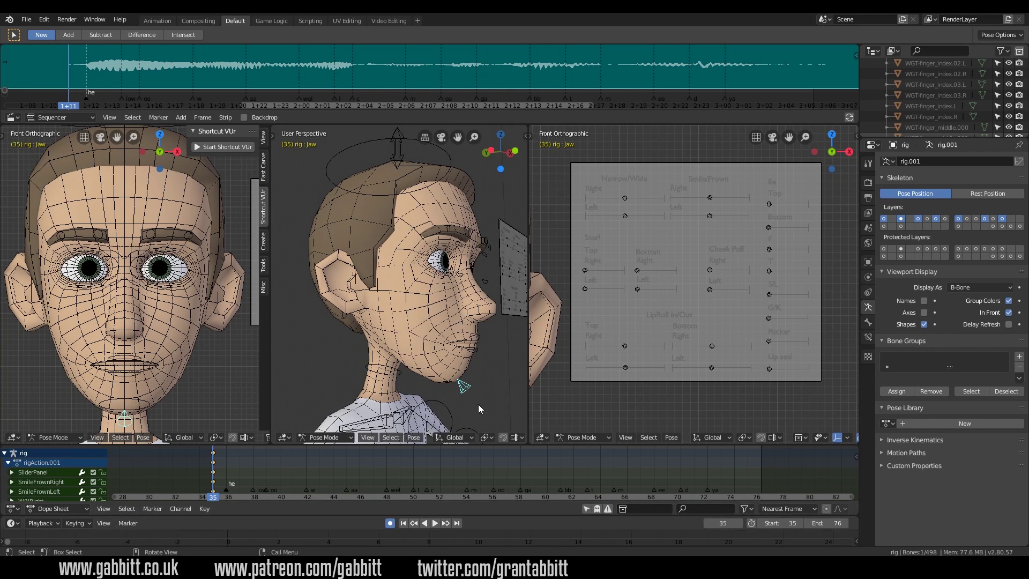
key("i")
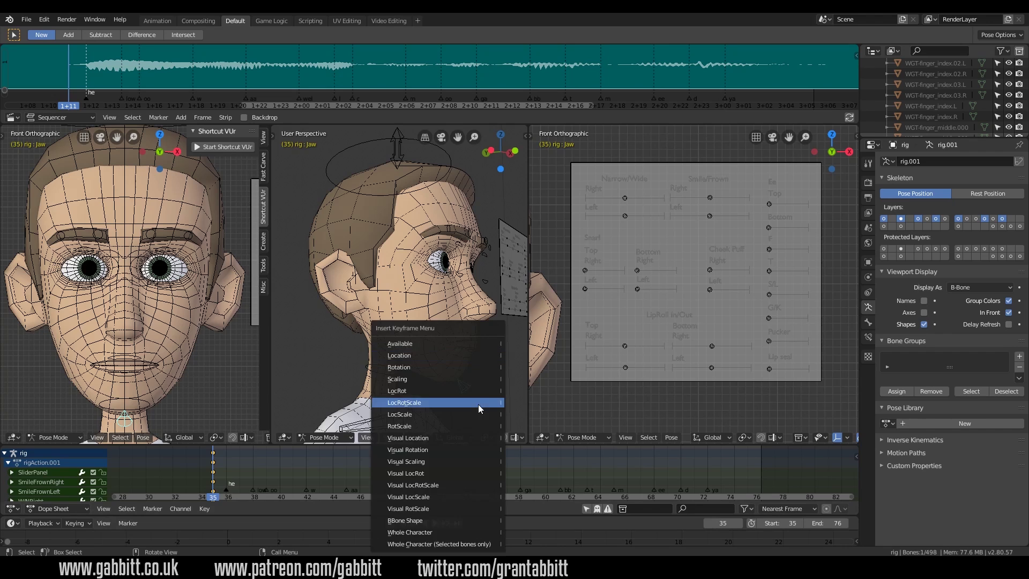
left_click(439, 357)
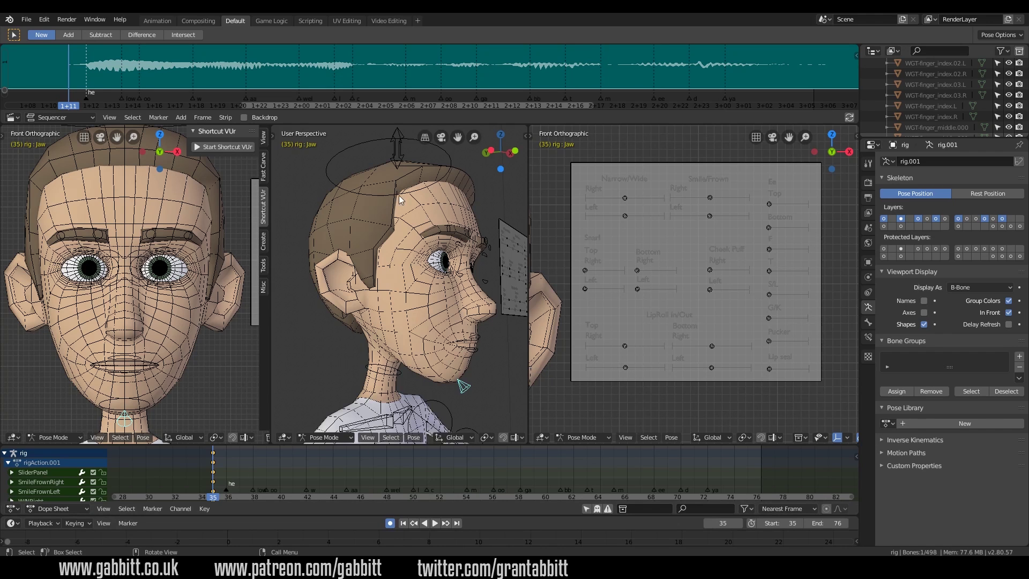
Step: At frame 36, on the "he" marker, lower the Jaw control to open the mouth slightly
right_click(227, 463)
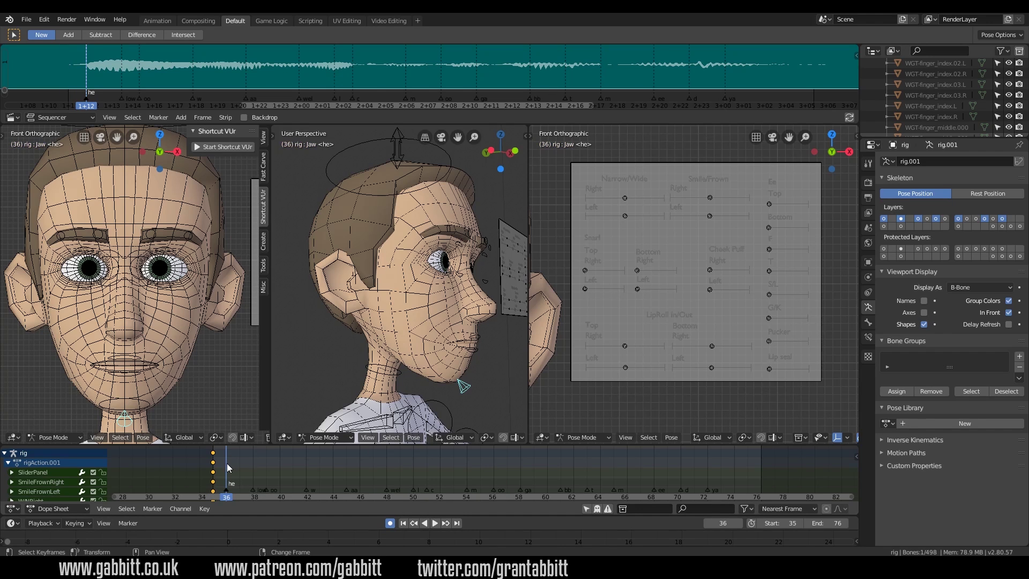
right_click(226, 463)
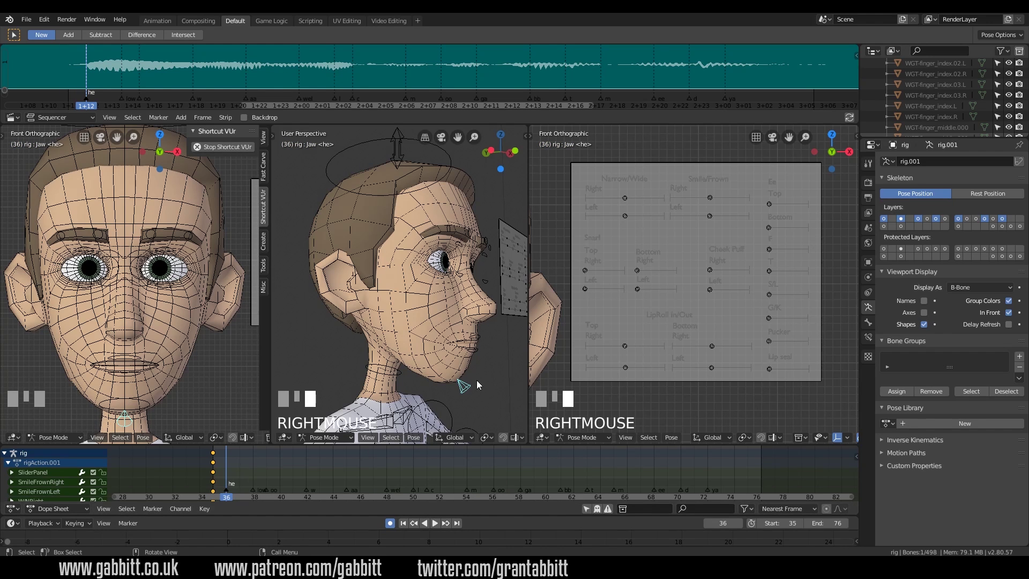
key("g")
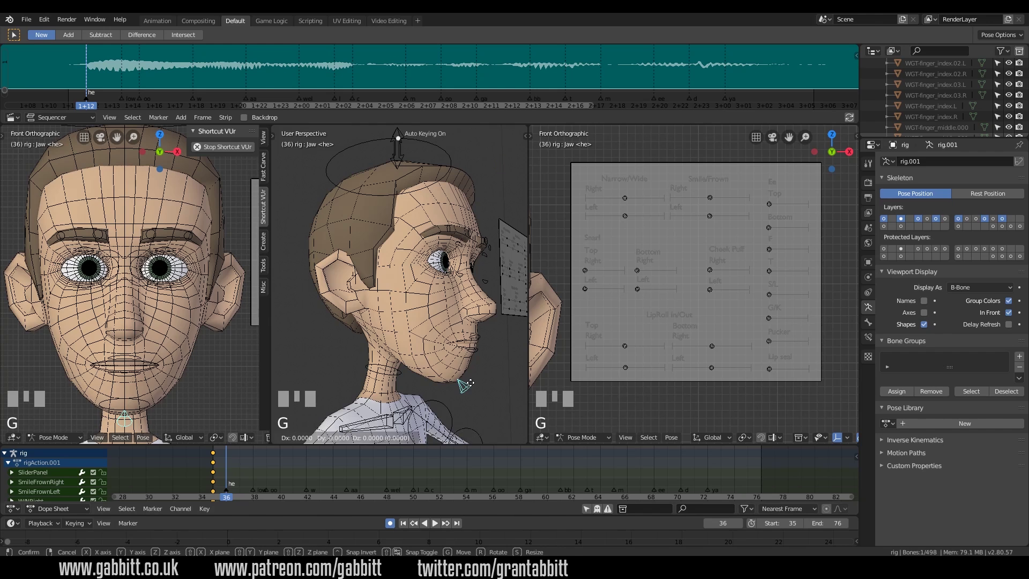
left_click(229, 468)
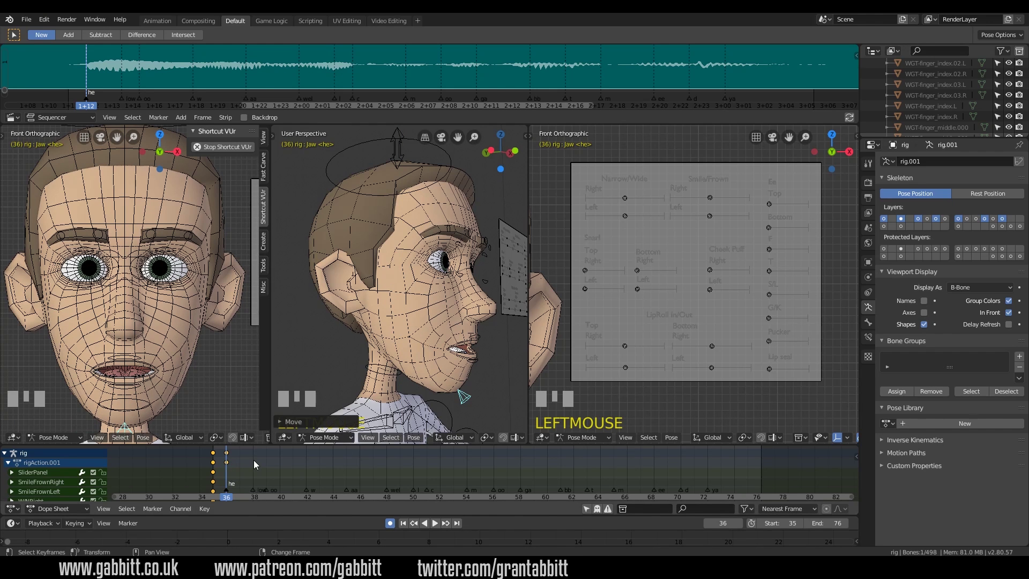
Step: Duplicate the jaw keyframe from frame 36 to frame 38, on the "low" marker, to hold the mouth open
right_click(253, 460)
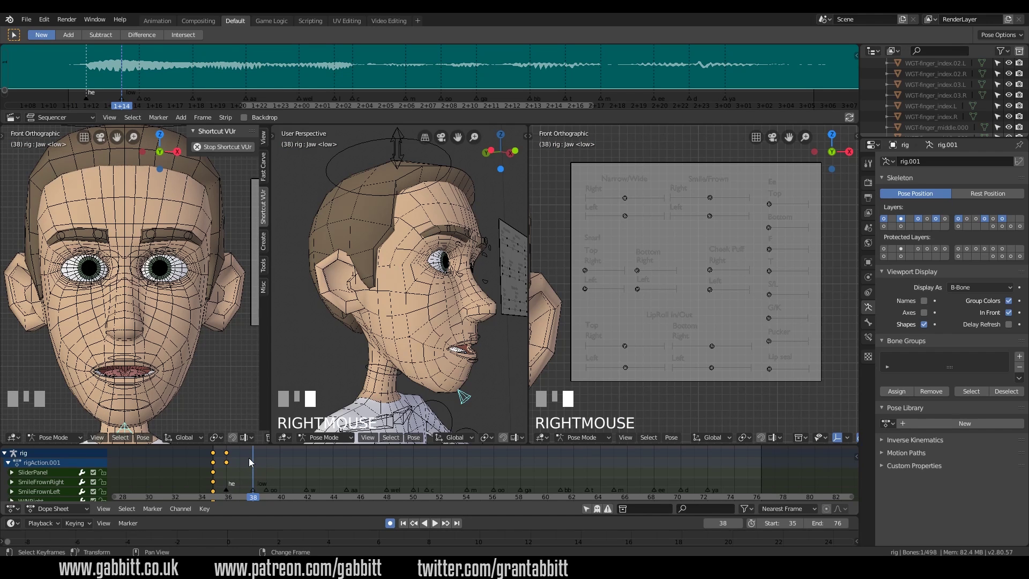
left_click(227, 453)
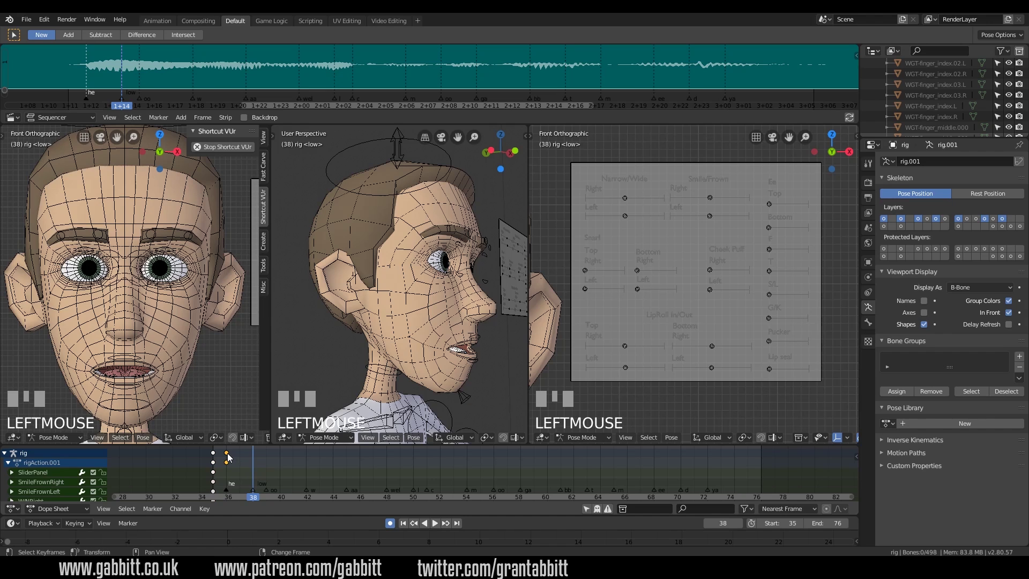
key("shift+d")
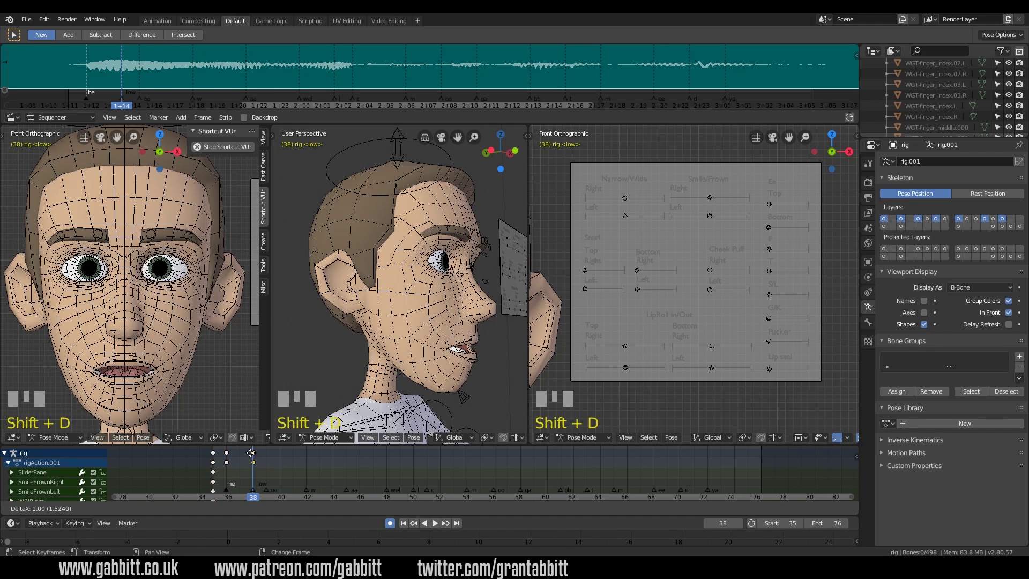
left_click(262, 457)
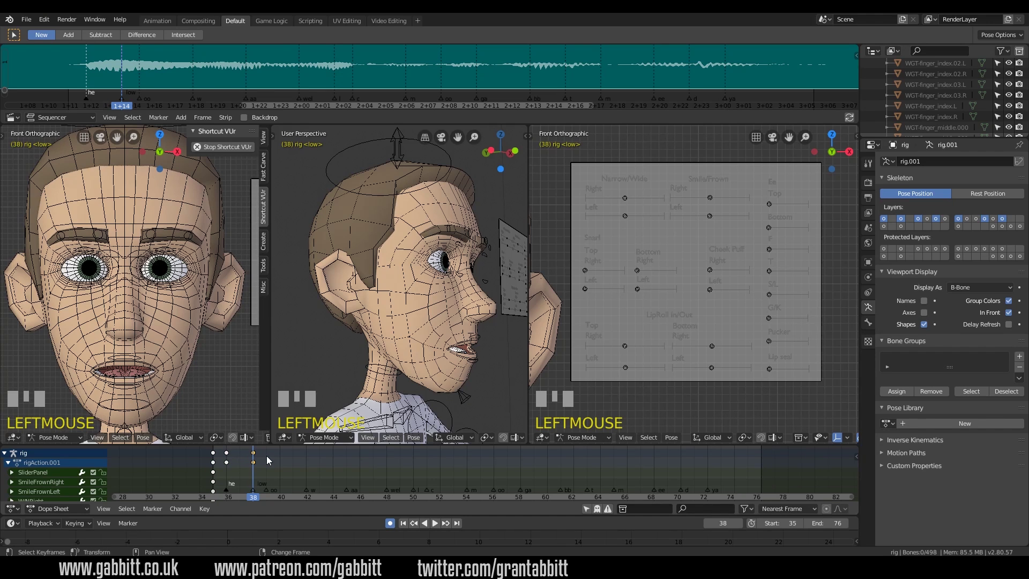
Step: At frame 39, on the "oo" marker, move the Pucker slider most of the way along its track to round the lips
right_click(265, 455)
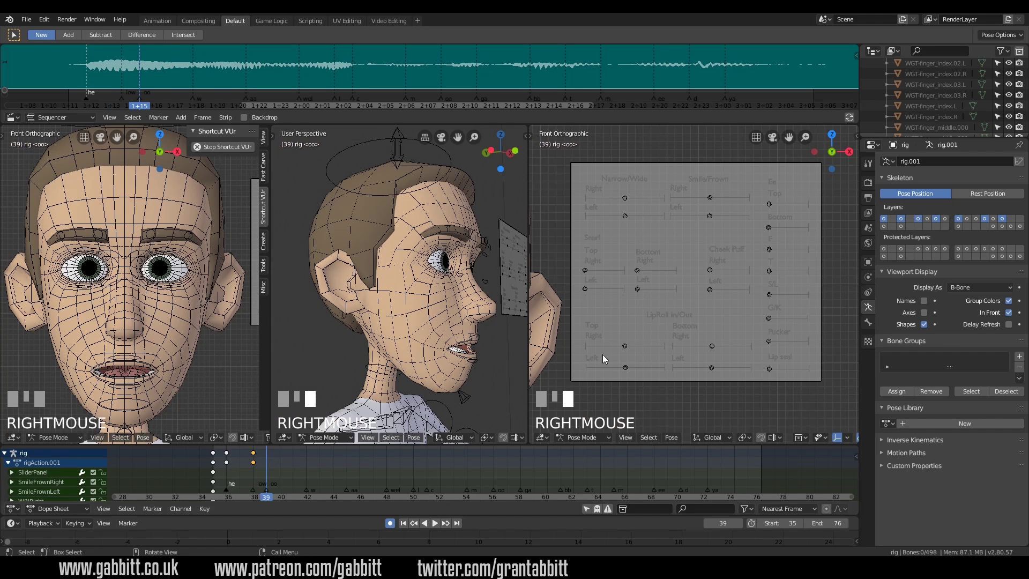
left_click(770, 341)
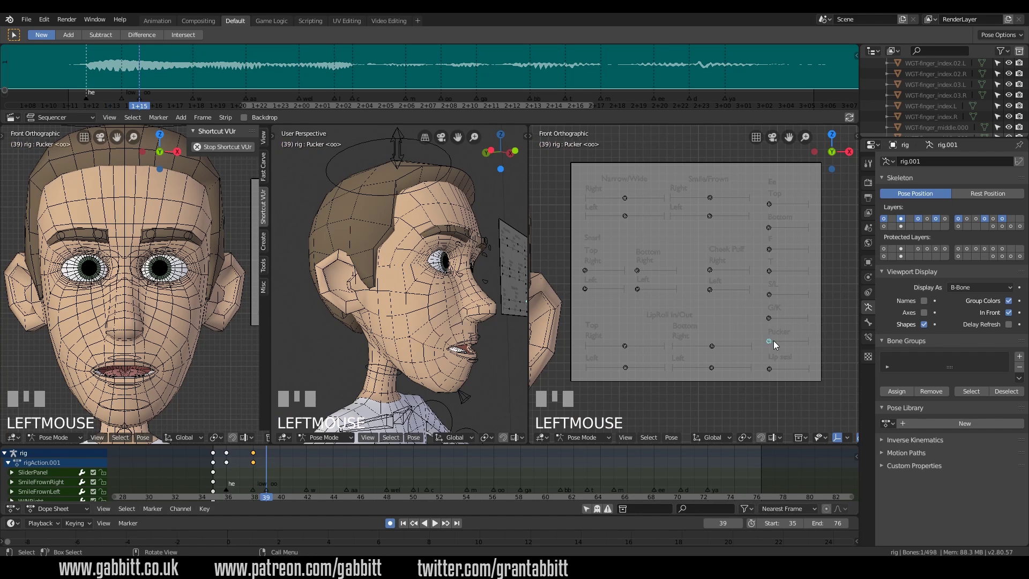
key("g")
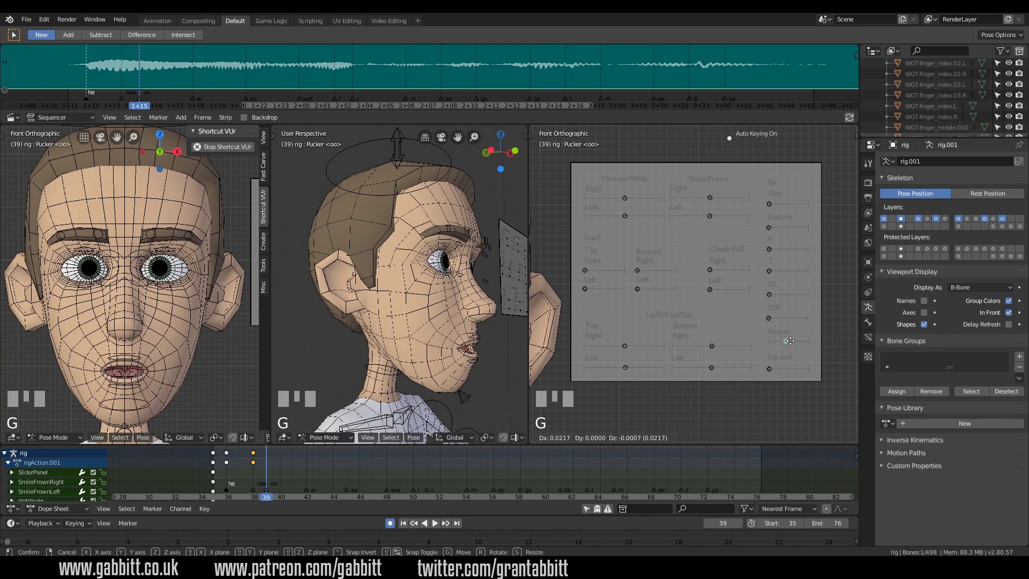
left_click(802, 341)
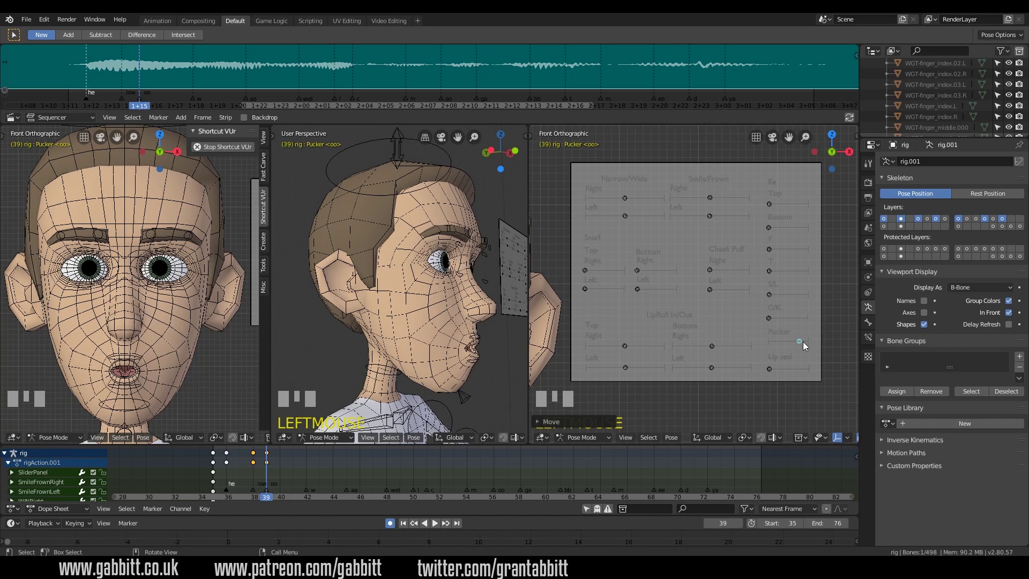
Step: At frame 38, on the "low" marker, lower the Jaw control slightly further along the Z axis
left_click(253, 492)
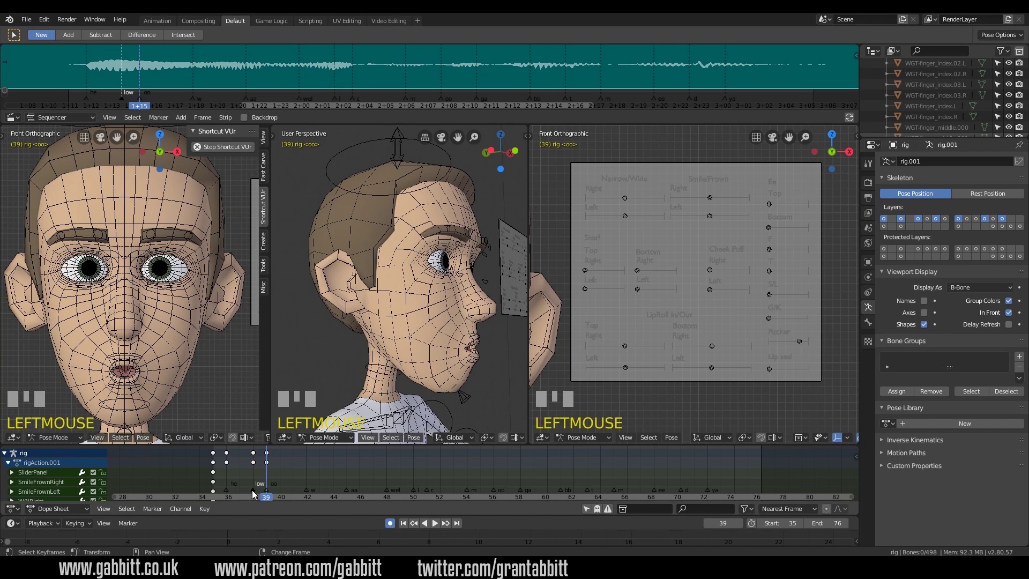
left_click(464, 398)
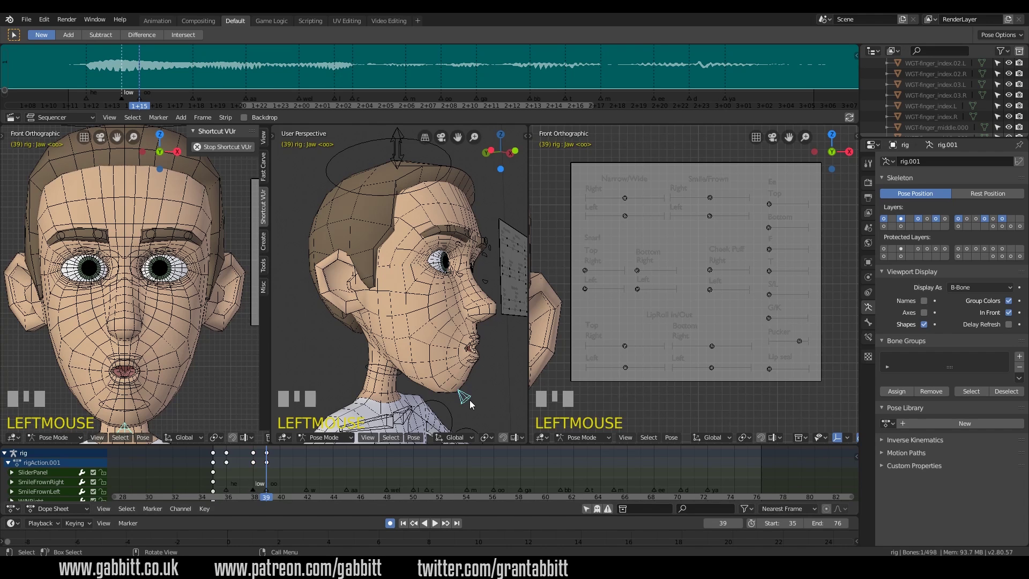
key("g")
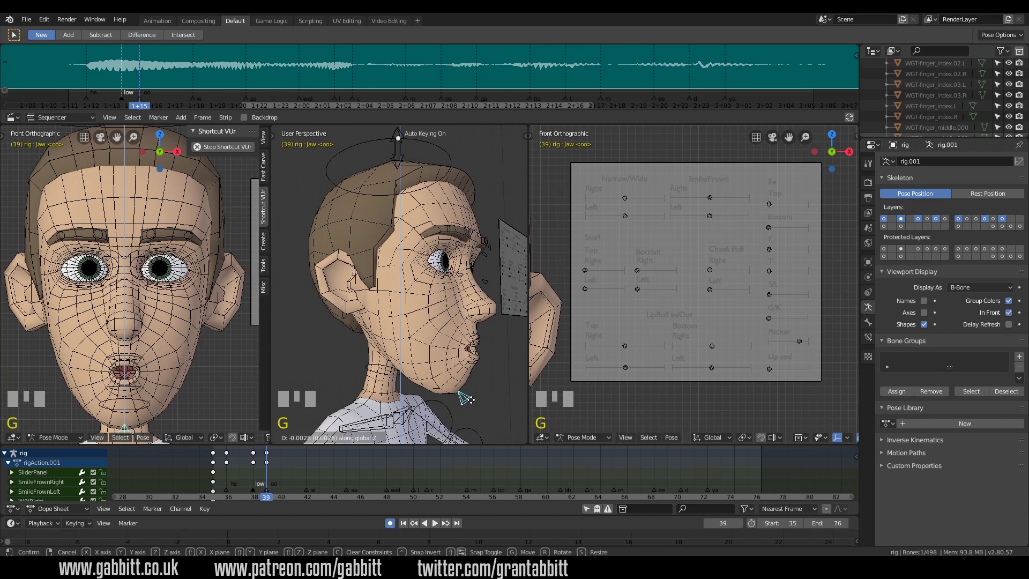
right_click(470, 399)
key("Left")
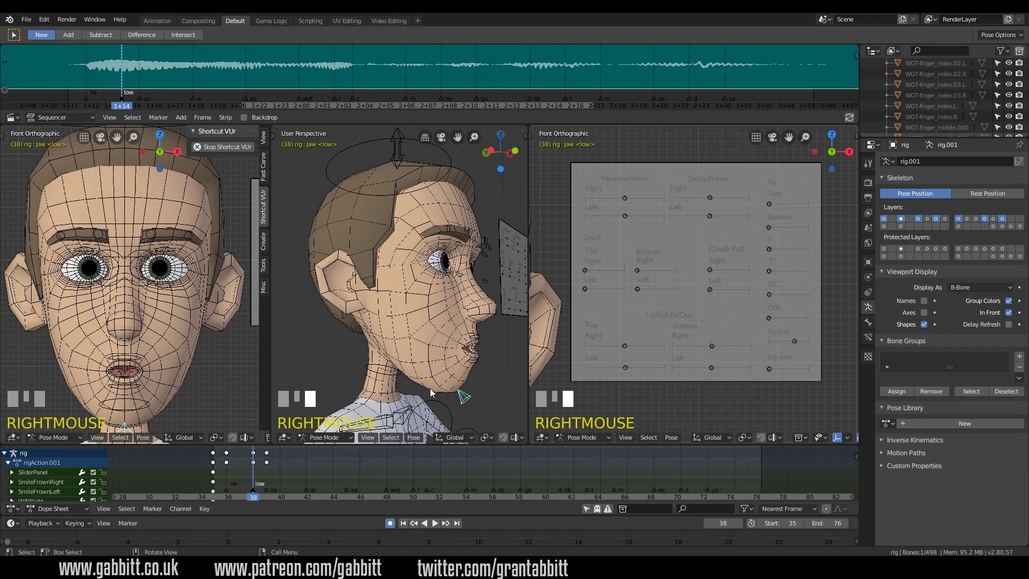
key("g")
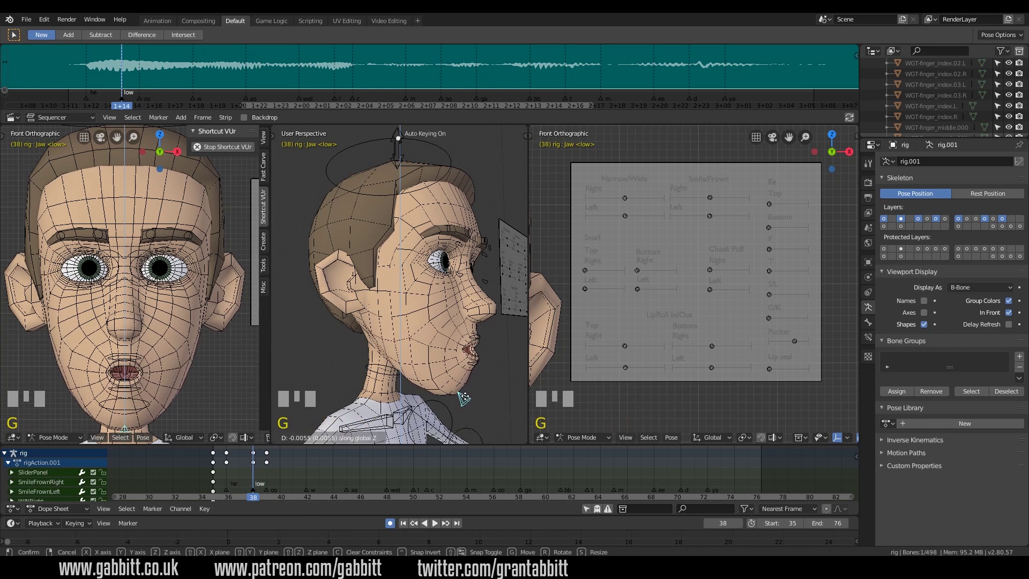
left_click(464, 397)
Step: Duplicate the Jaw channel's keyframe from frame 38 to frame 39, on the "oo" marker
right_click(268, 475)
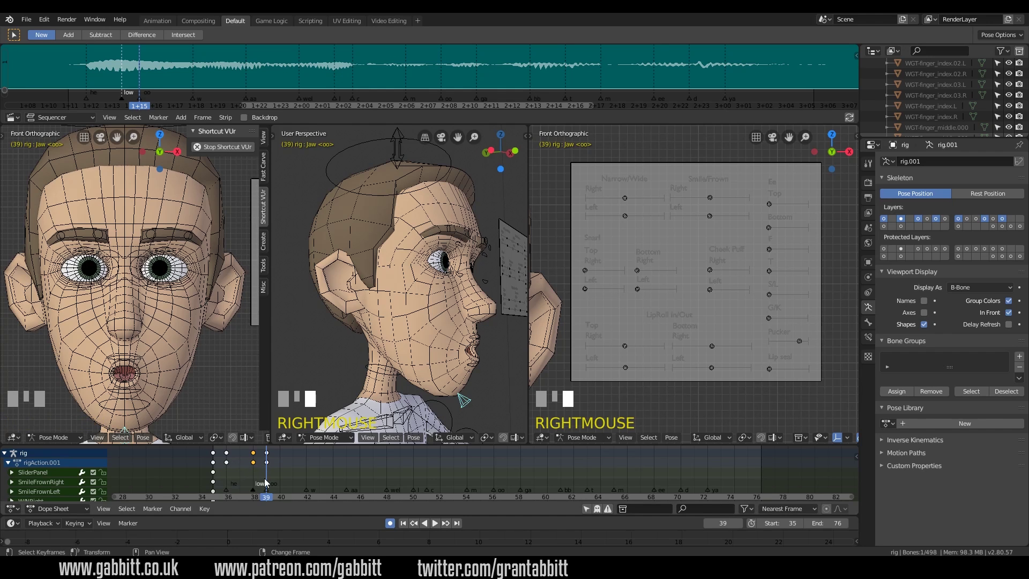
scroll(294, 472, "down", 2)
middle_click_drag(307, 474, 295, 301)
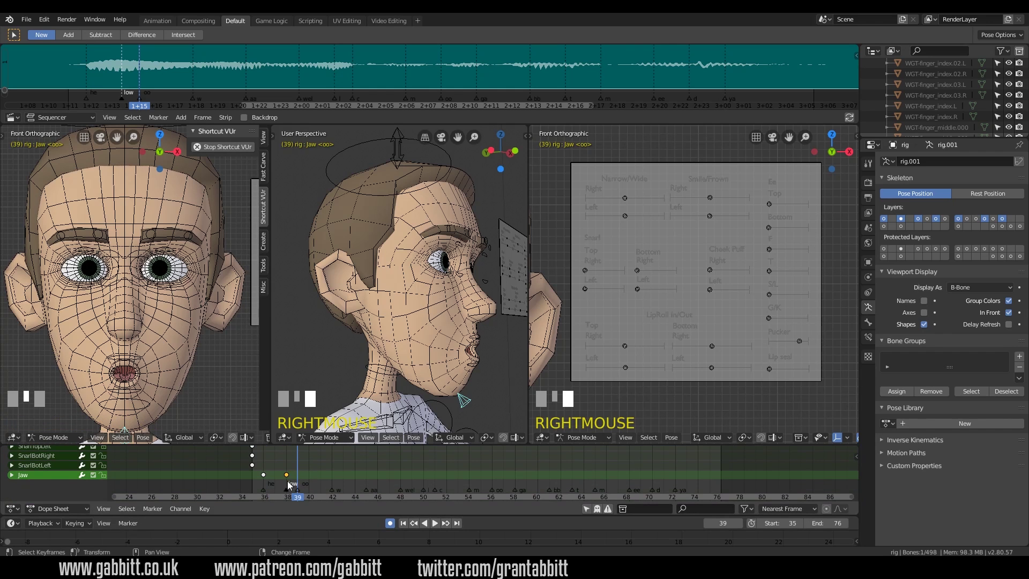
left_click(287, 475)
key("shift+d")
left_click(298, 485)
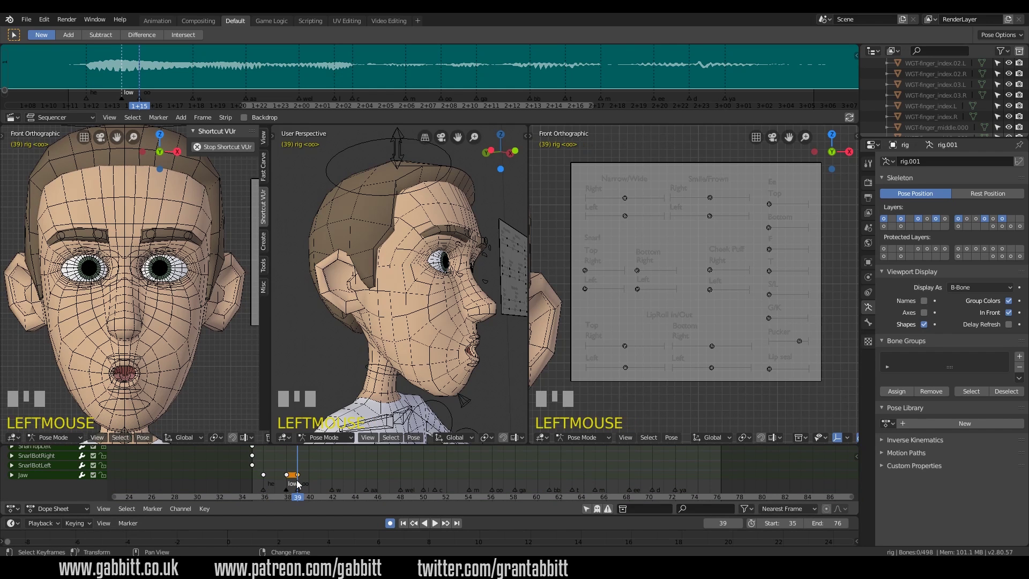
Step: At frame 35, clear the Jaw control's location to close the mouth, and scrub forward to frame 39 to check it
right_click(255, 482)
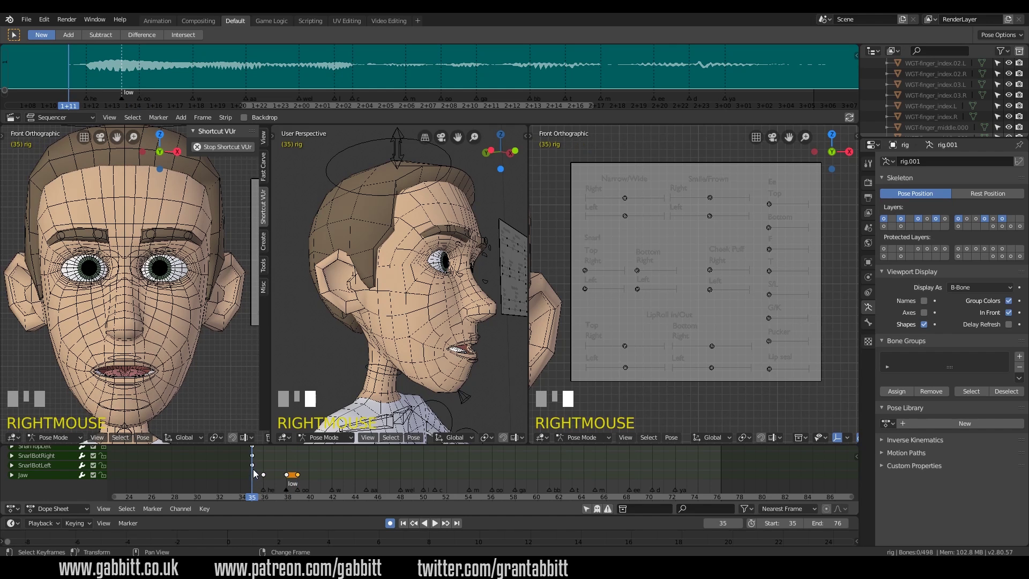
left_click(464, 398)
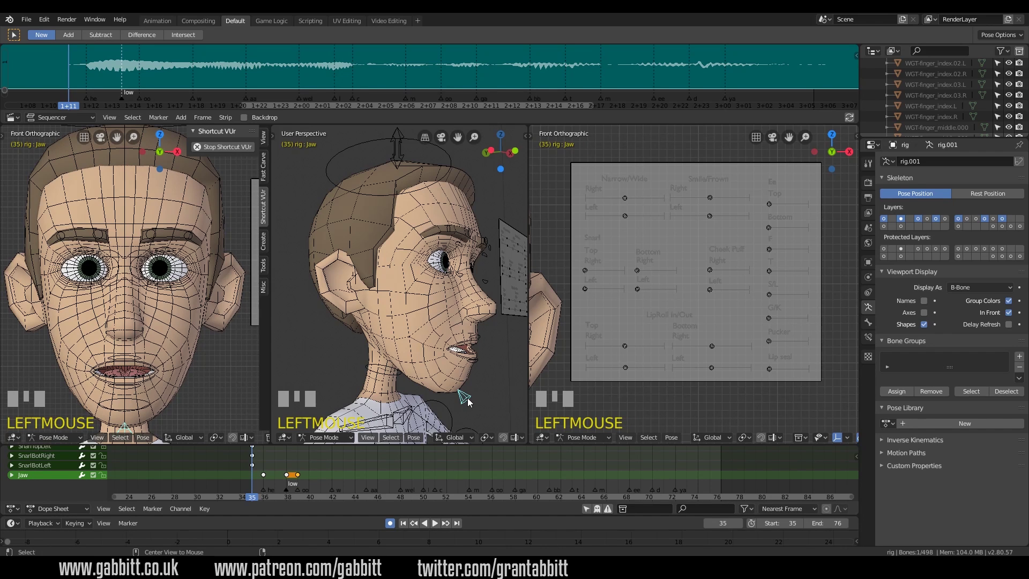
key("alt+g")
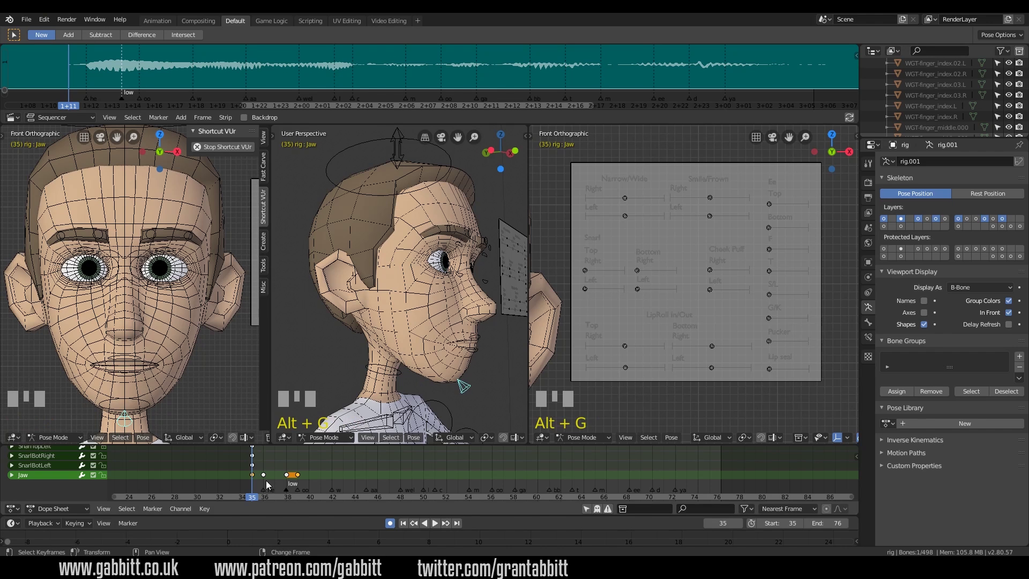
right_click_drag(266, 480, 297, 485)
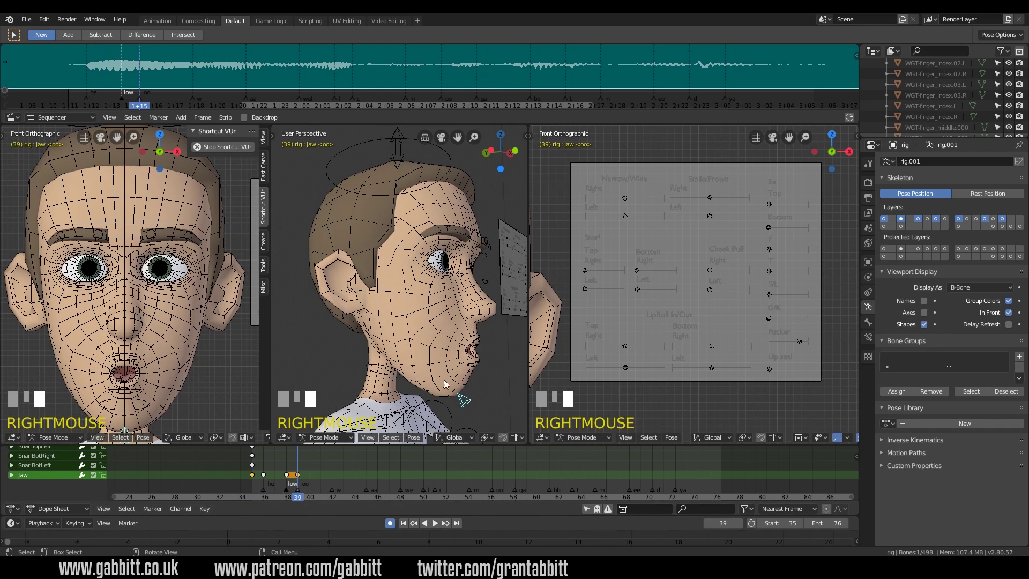
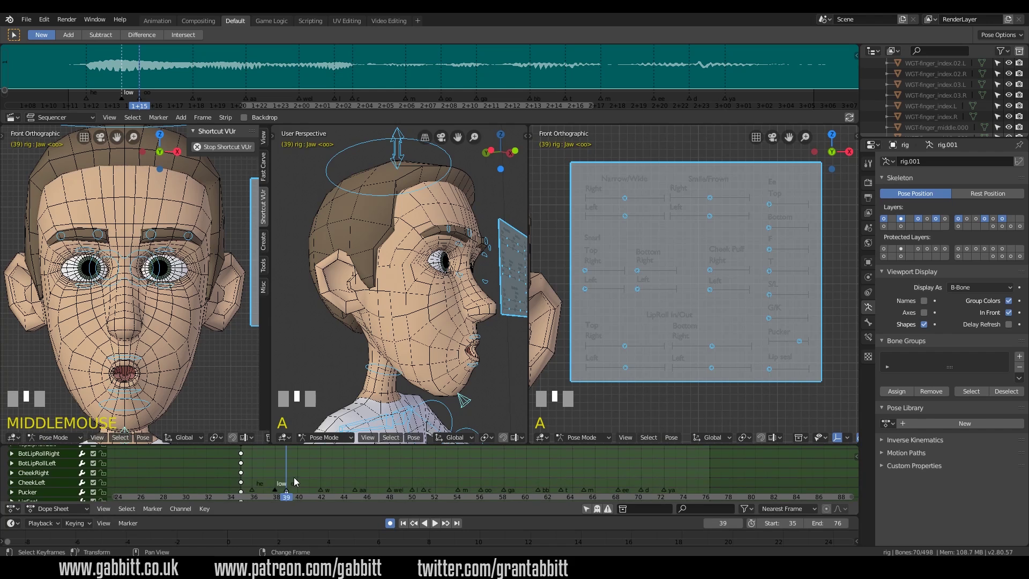
Step: Duplicate the Pucker channel's keyframe from frame 35 to frame 38, so the lips only start rounding after "low"
left_click(274, 489)
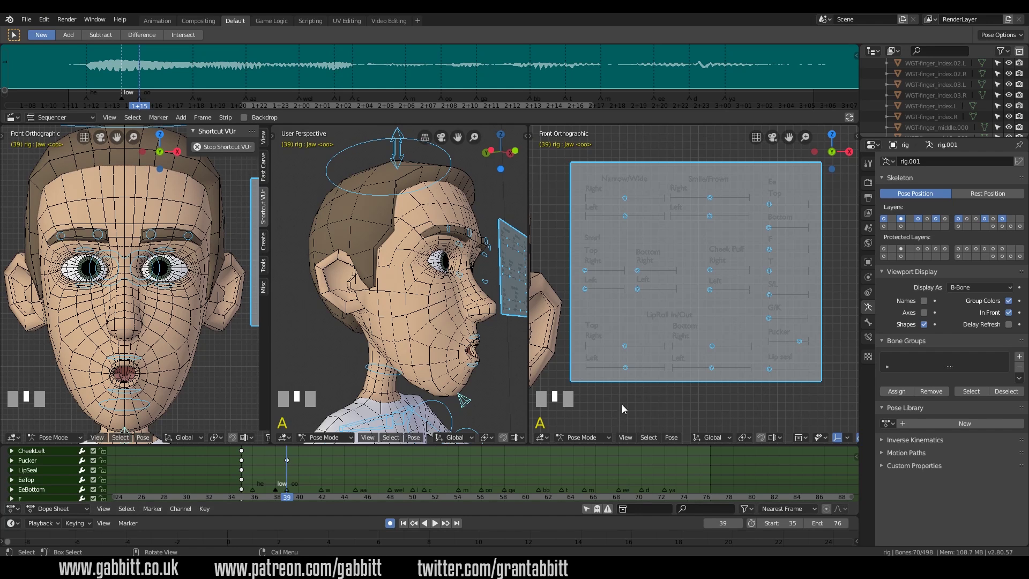
mouse_move(283, 468)
right_mouse_down()
mouse_move(242, 468)
mouse_move(283, 464)
right_mouse_up()
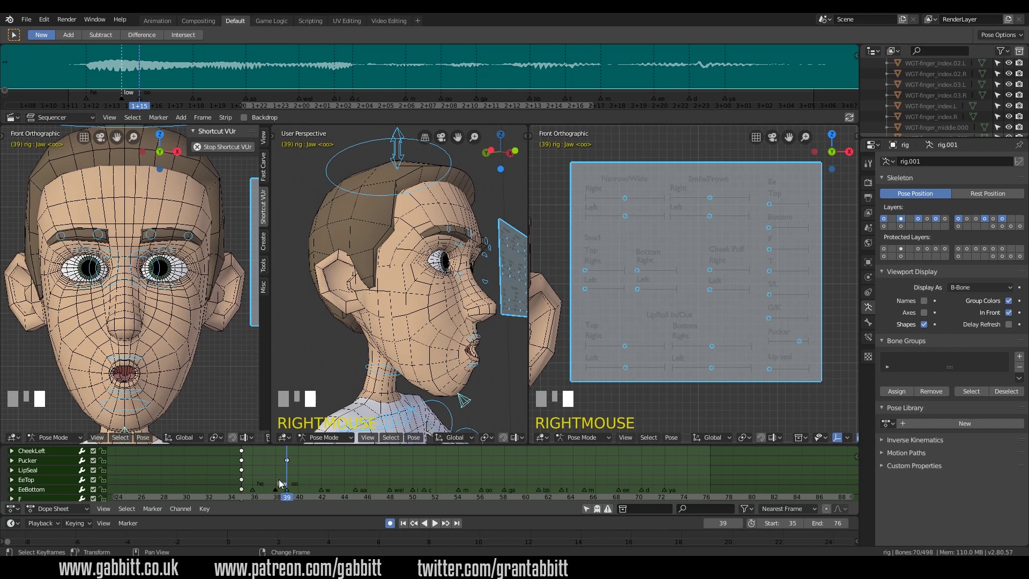
left_click(241, 461)
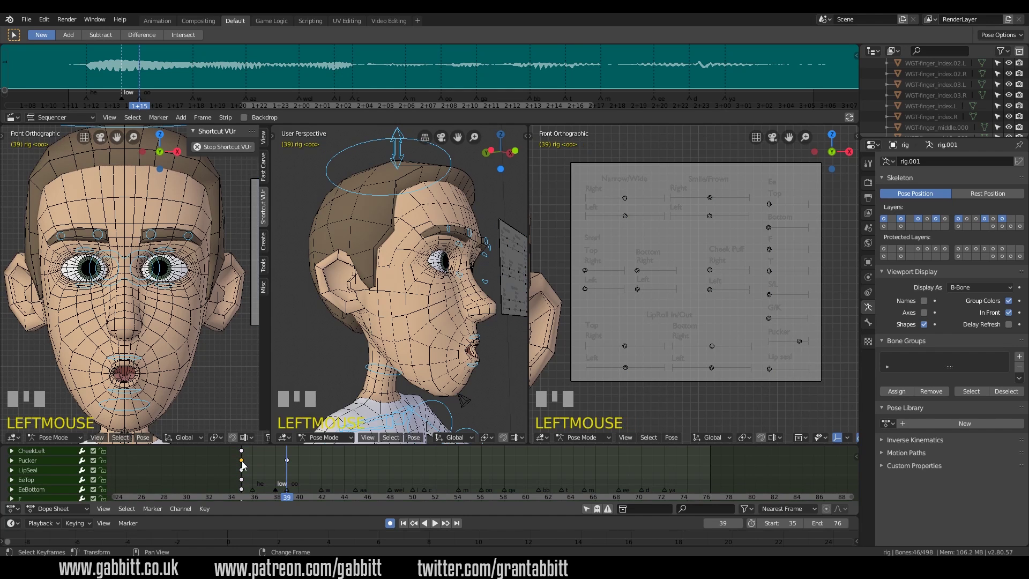
key("shift+d")
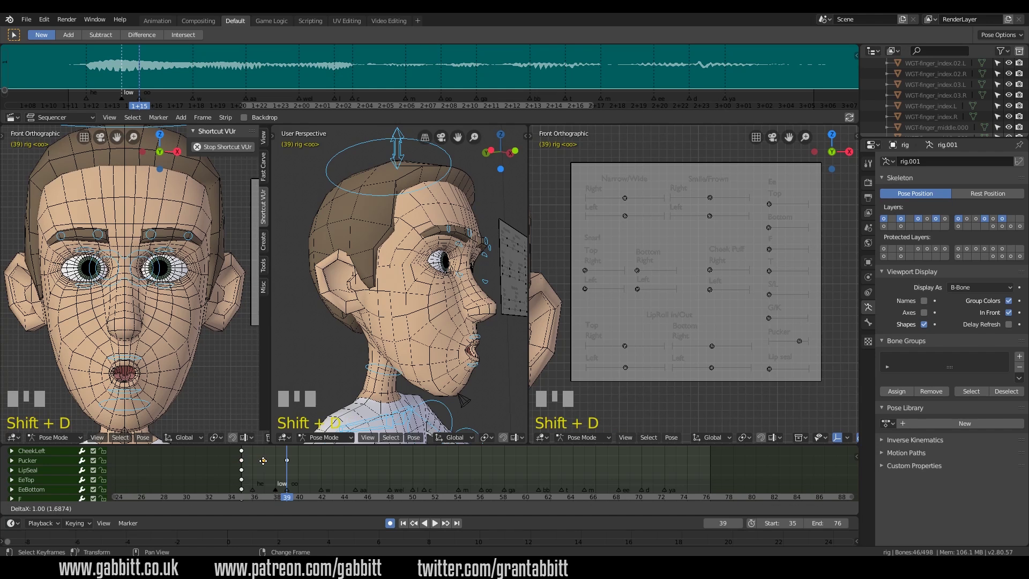
left_click(276, 464)
right_click_drag(250, 468, 287, 474)
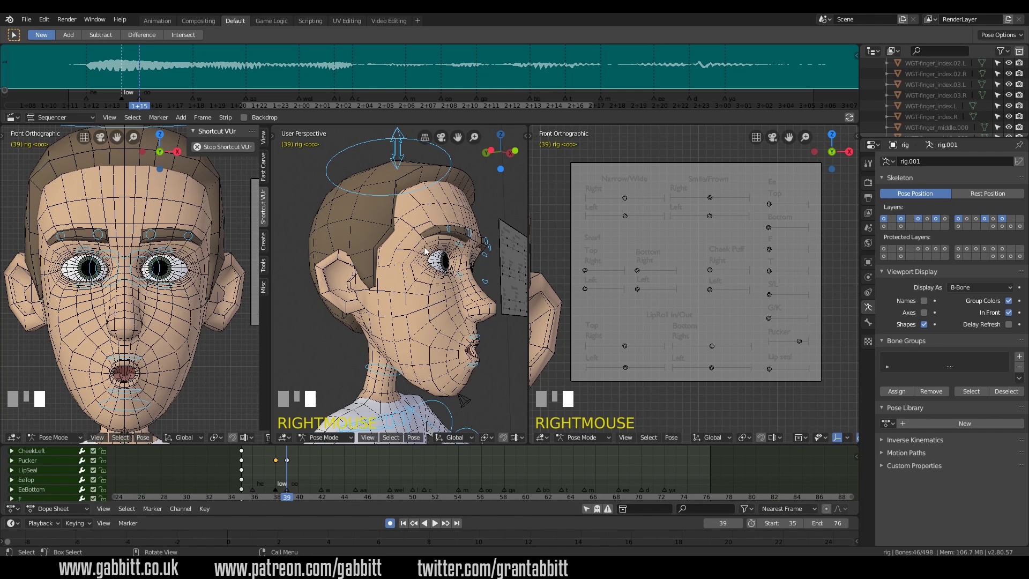
Step: Select all the slider panel controls together with the Jaw control and insert a Location keyframe for them at frame 39
left_click(579, 171)
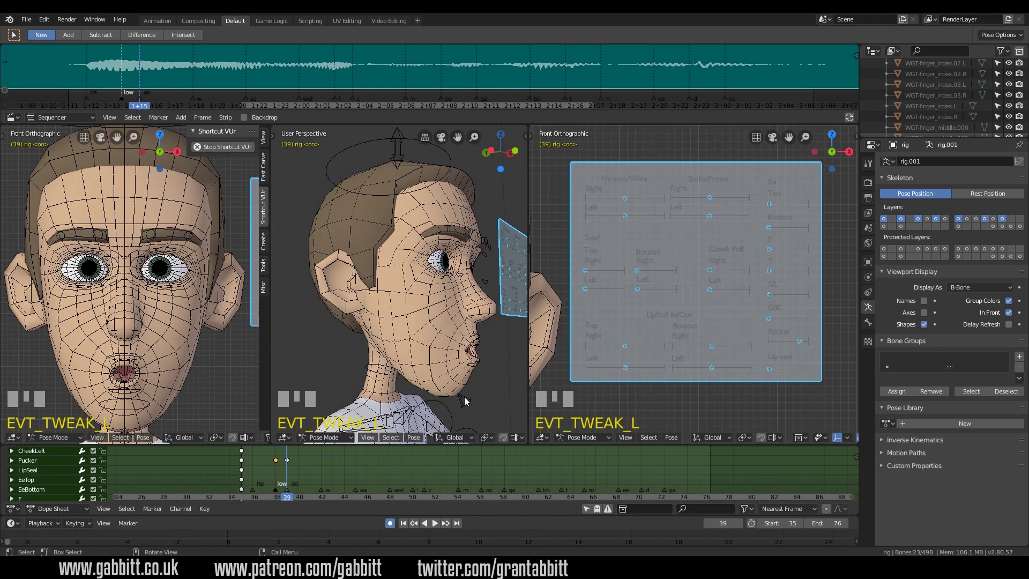
left_click(497, 382, "shift")
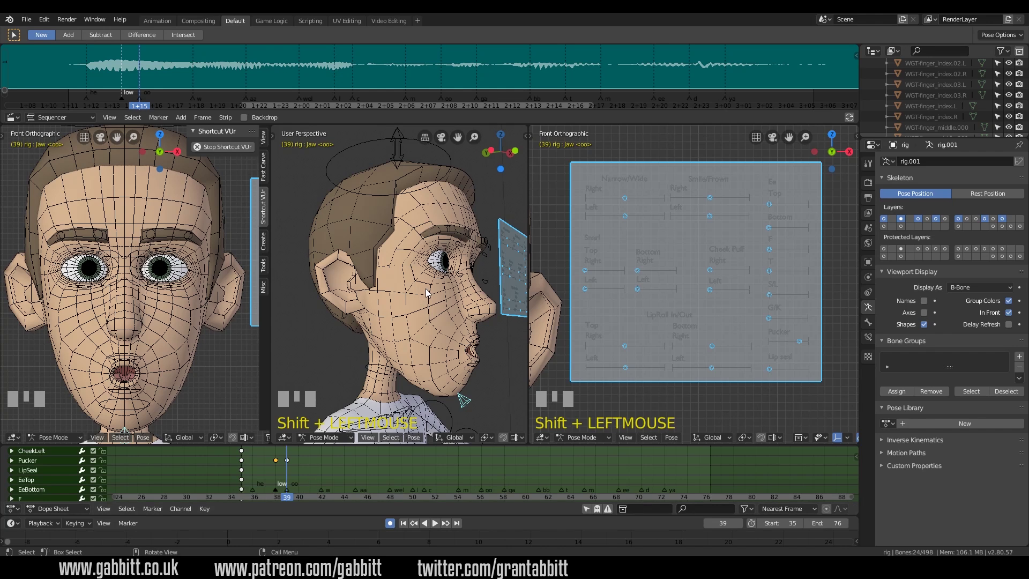
key("i")
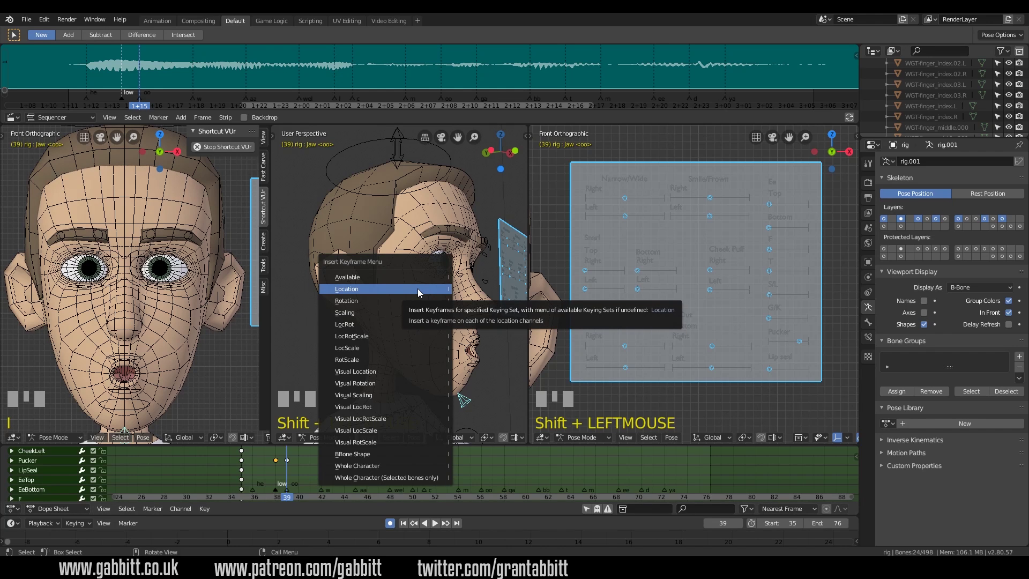
left_click(417, 289)
mouse_move(288, 459)
middle_mouse_down()
mouse_move(296, 478)
mouse_move(287, 472)
middle_mouse_up()
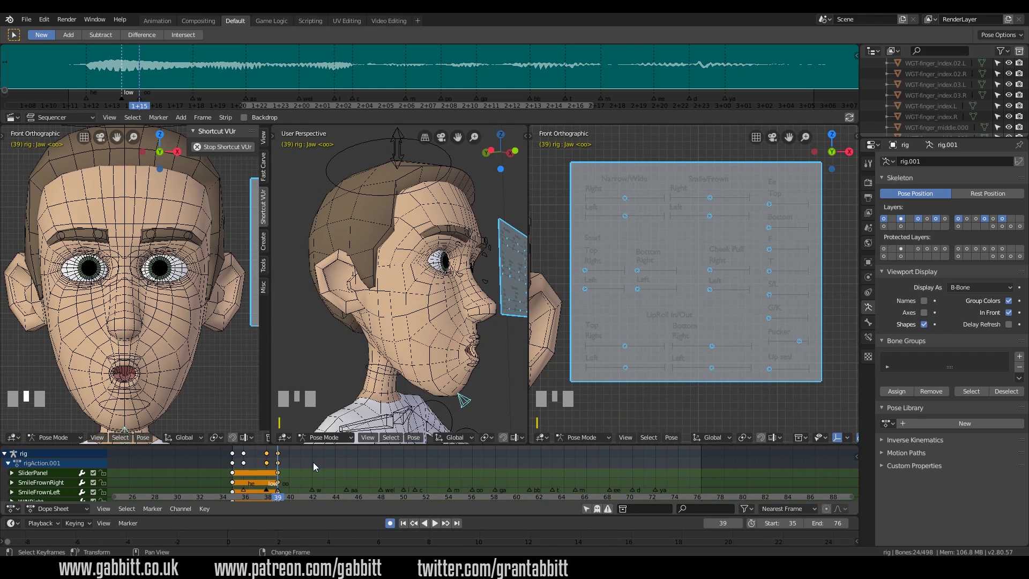
Step: Duplicate the whole column of keyframes from frame 39 to frame 42, on the "w" marker, to hold the rounded mouth
right_click(313, 462)
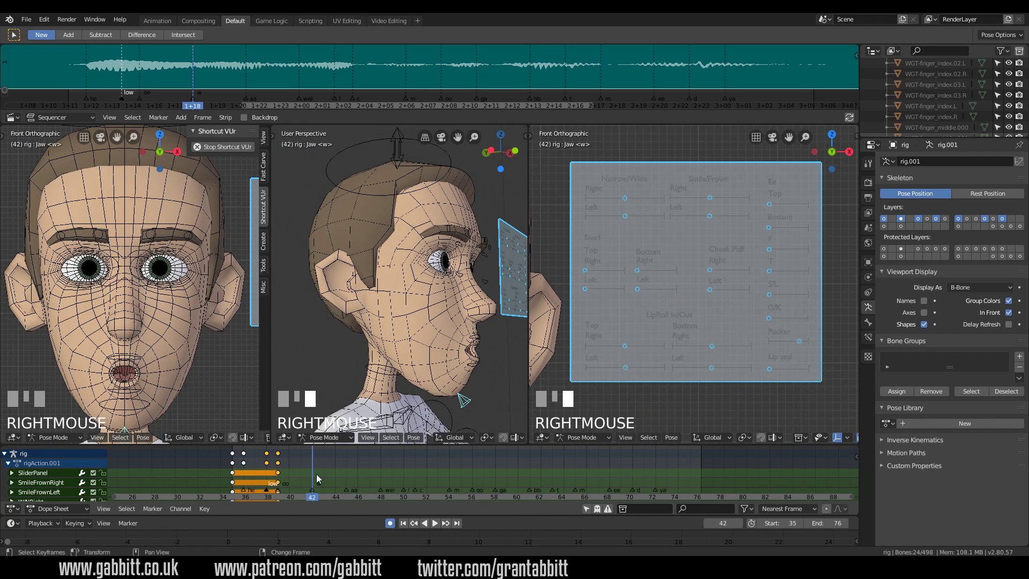
right_click(278, 472)
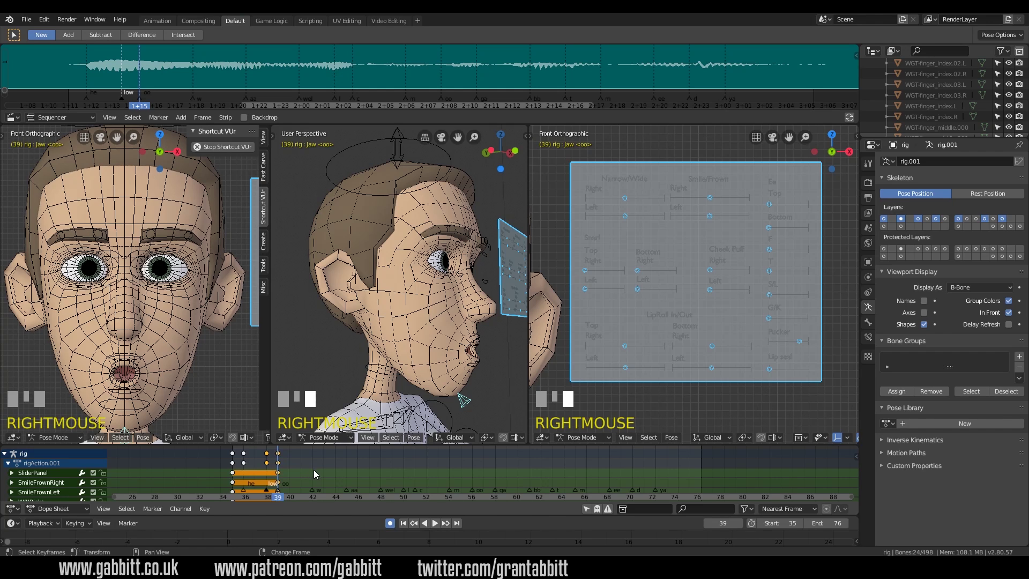
left_click(279, 458)
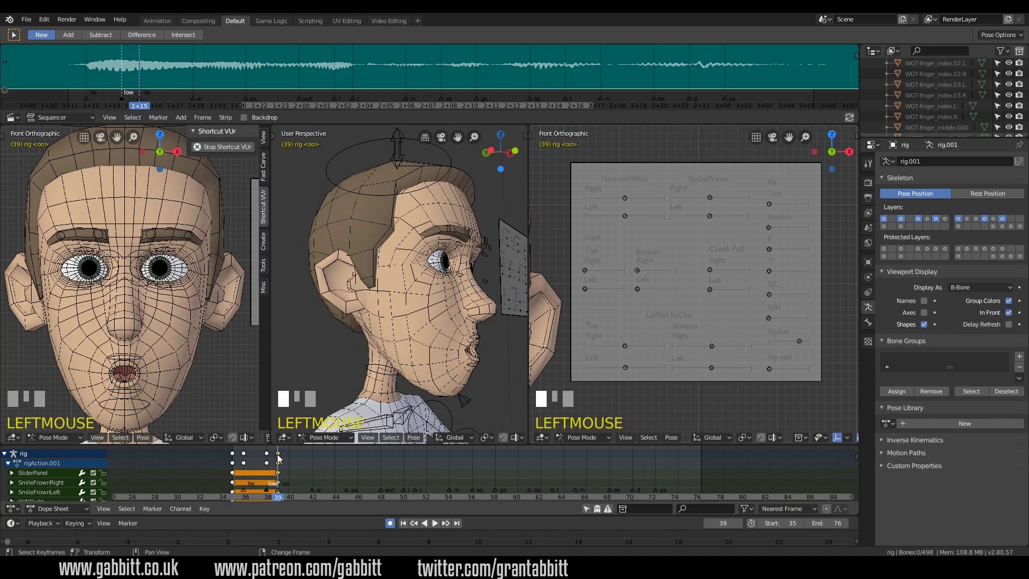
key("shift+d")
left_click(337, 464)
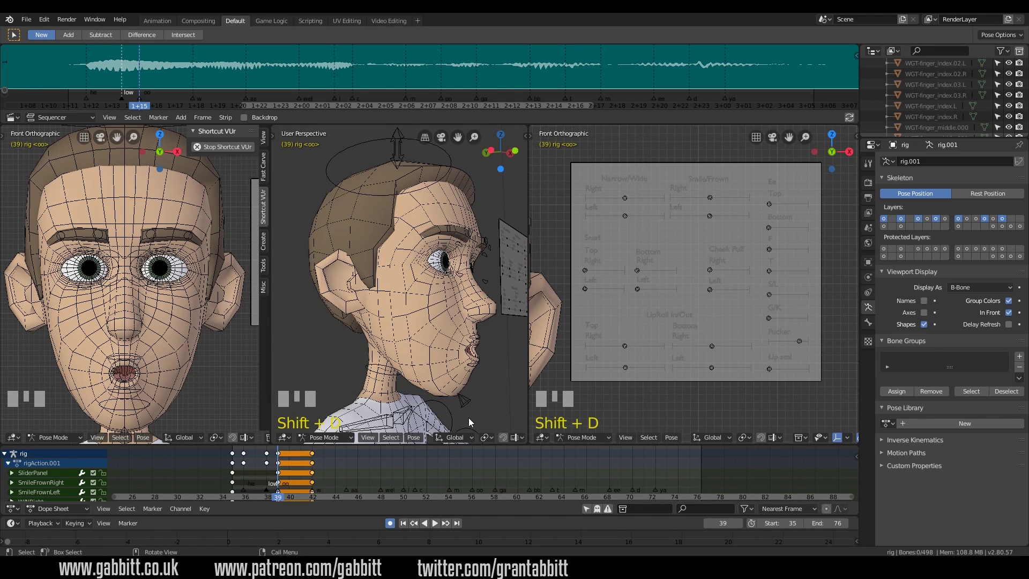
Step: Move the whole column of keyframes from frame 39 to frame 40, and scrub through the frames to check the timing
left_click(279, 458)
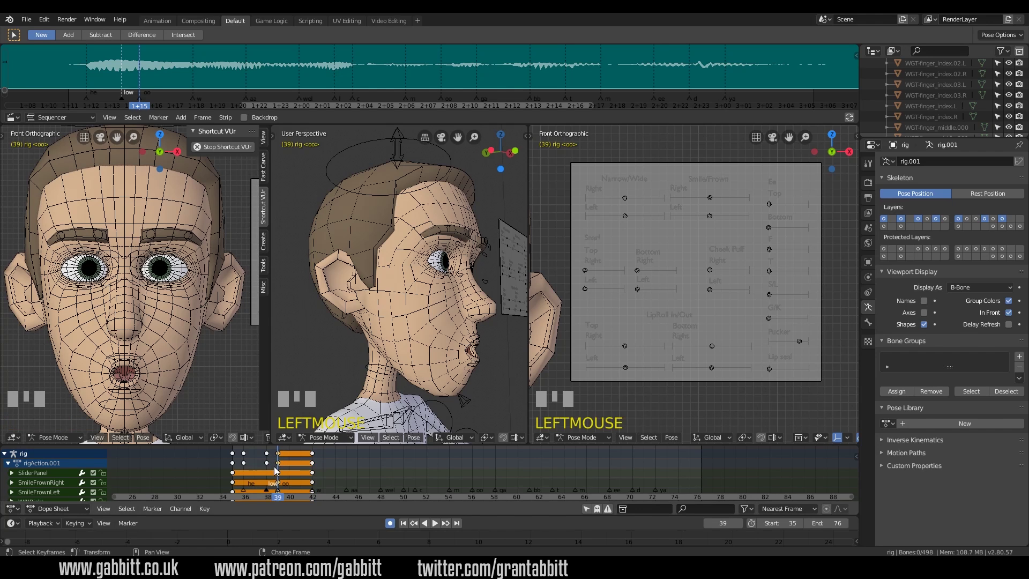
scroll(274, 466, "up", 1)
right_click(256, 465)
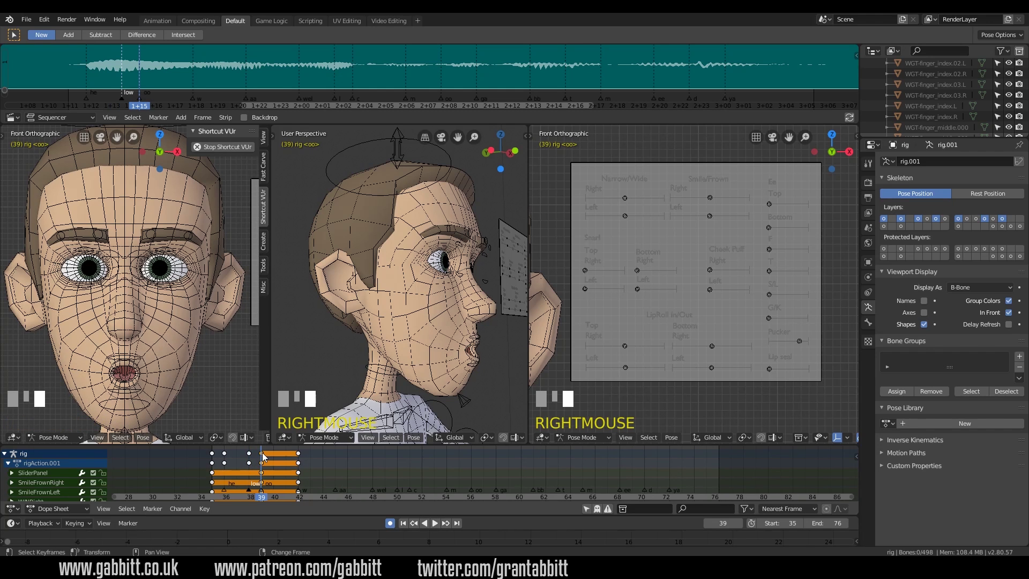
key("g")
left_click(267, 470)
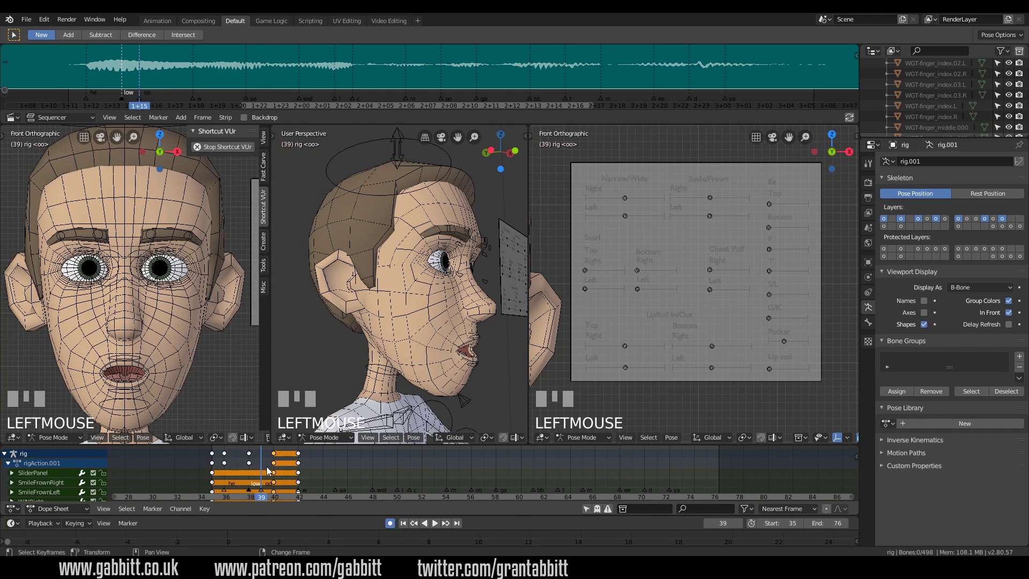
right_click(260, 469)
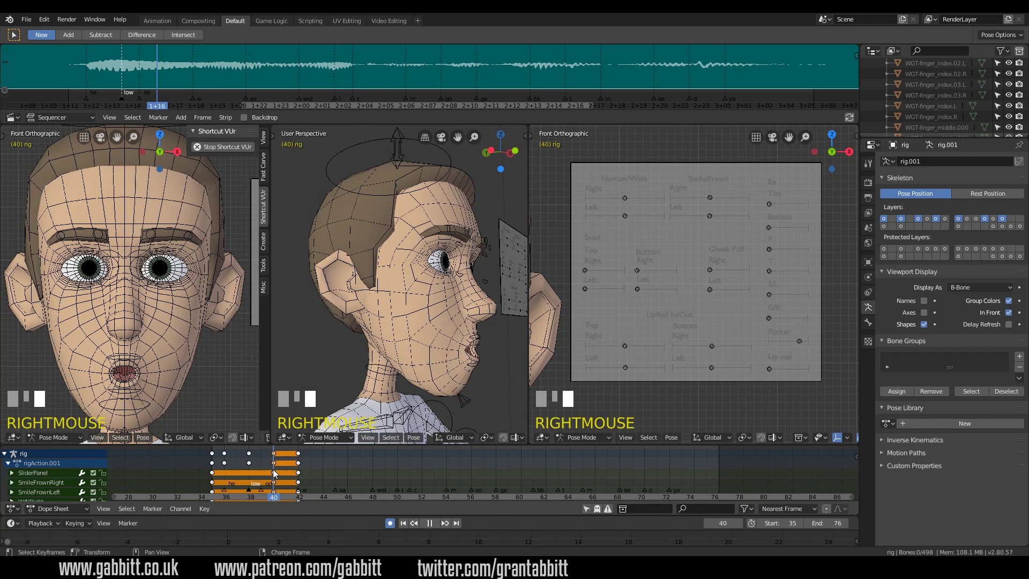
key("Escape")
Step: At frame 40, lower the Jaw control to open the rounded mouth wider, and scrub to frame 42 to check the motion
left_click(462, 401)
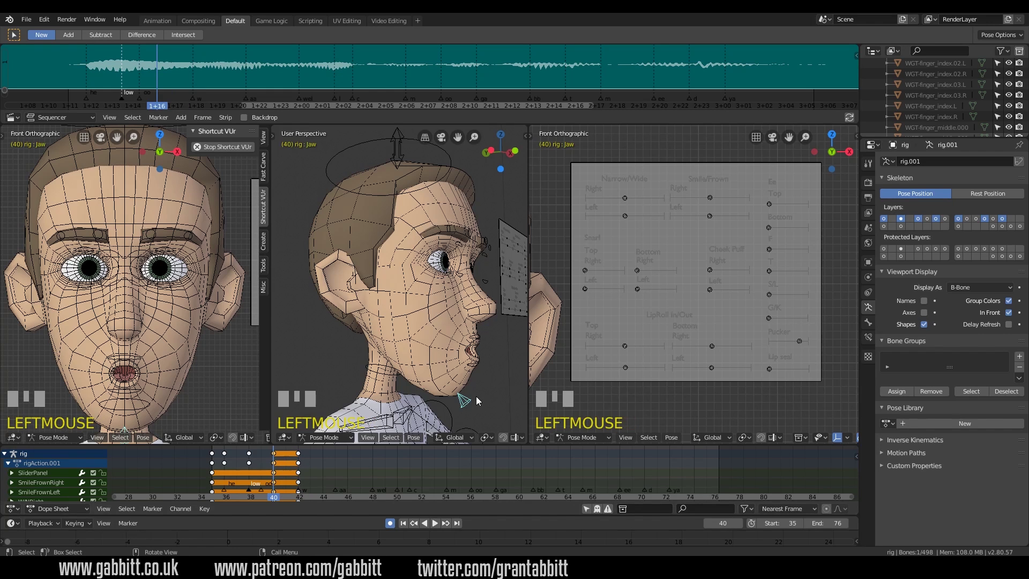
key("g")
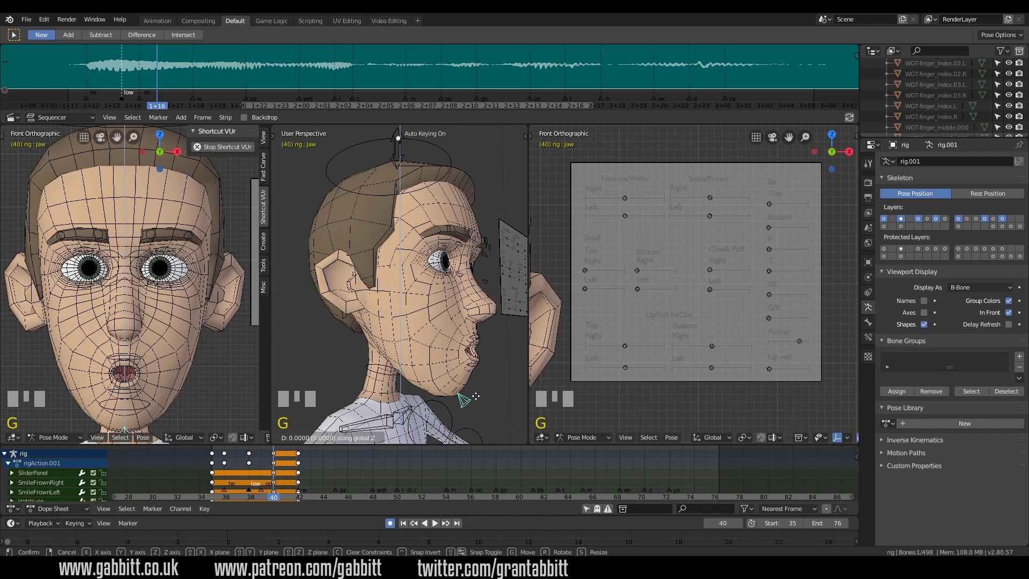
left_click(480, 408)
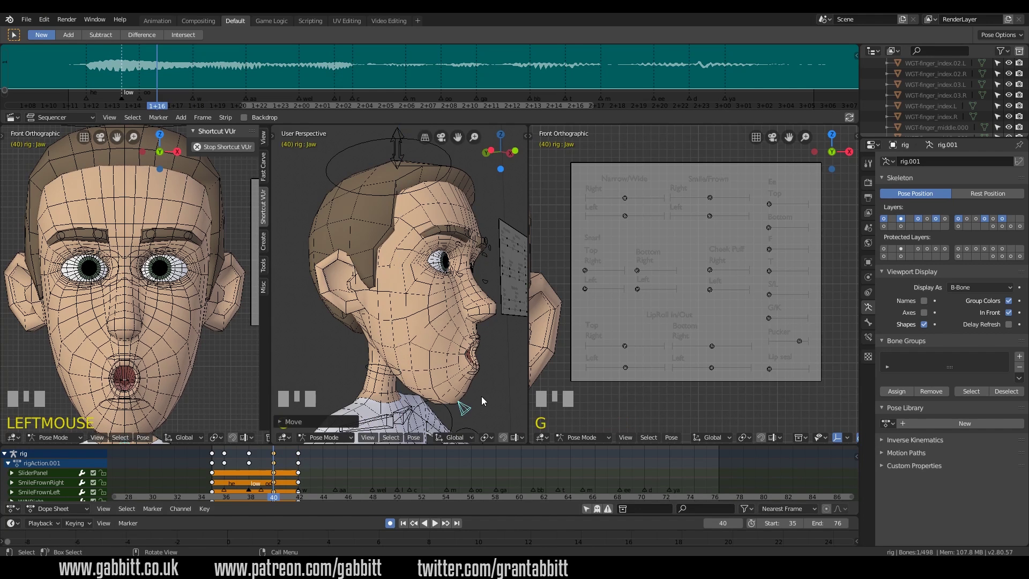
right_click_drag(221, 470, 298, 476)
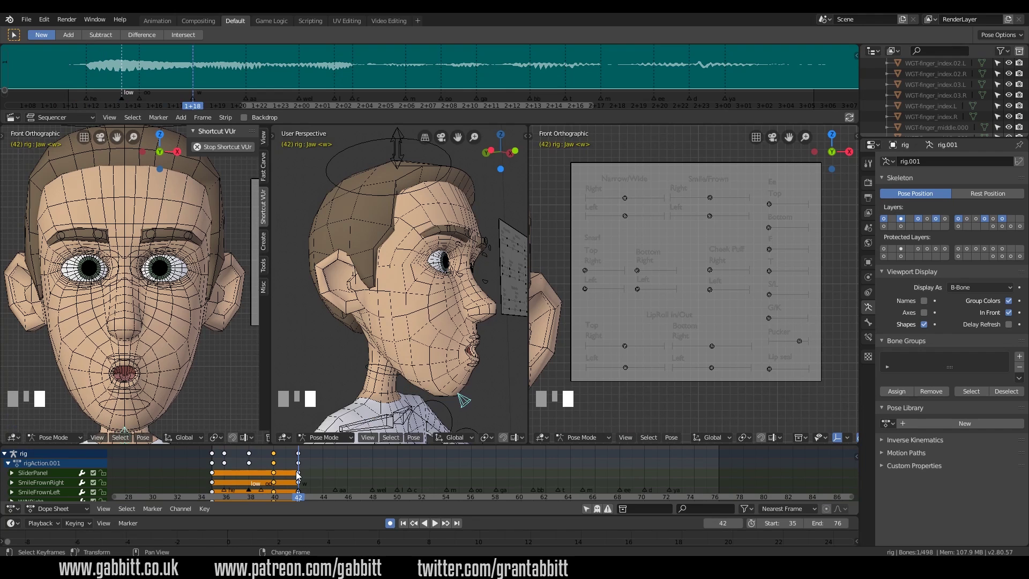
Step: Select all the slider panel controls together with the Jaw control and insert a Location keyframe for them at frame 36
right_click(334, 468)
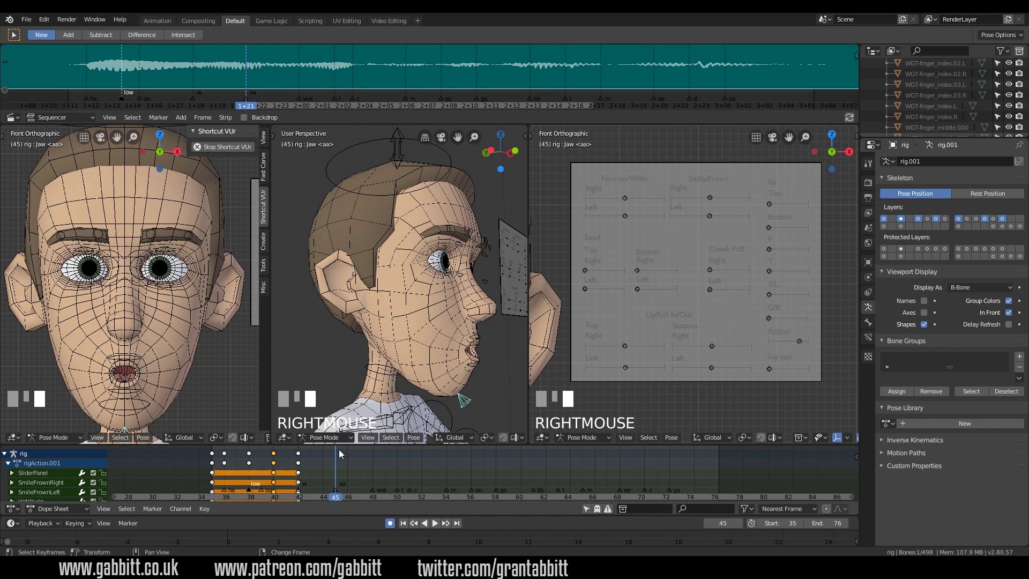
left_click(225, 453)
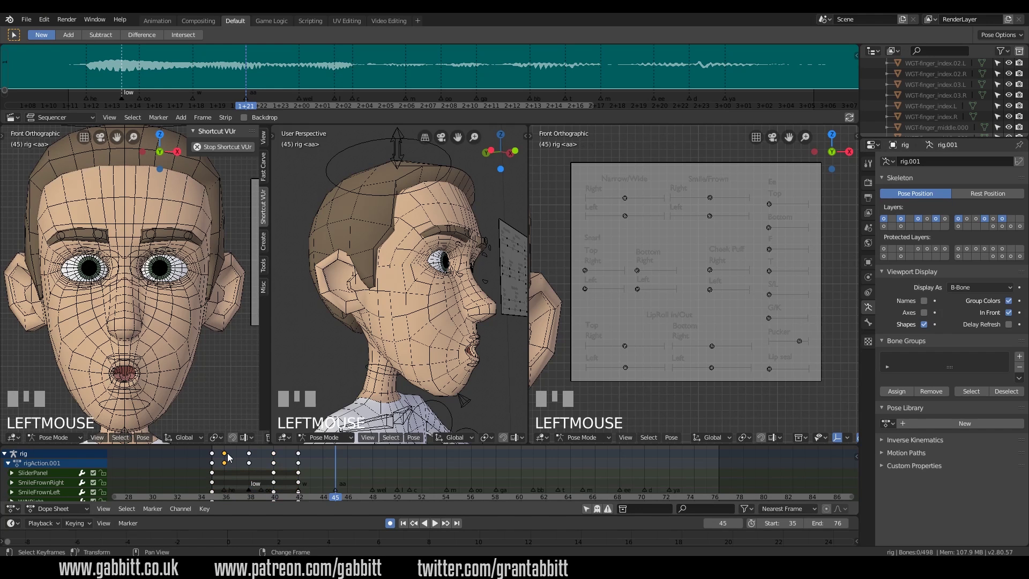
right_click(228, 458)
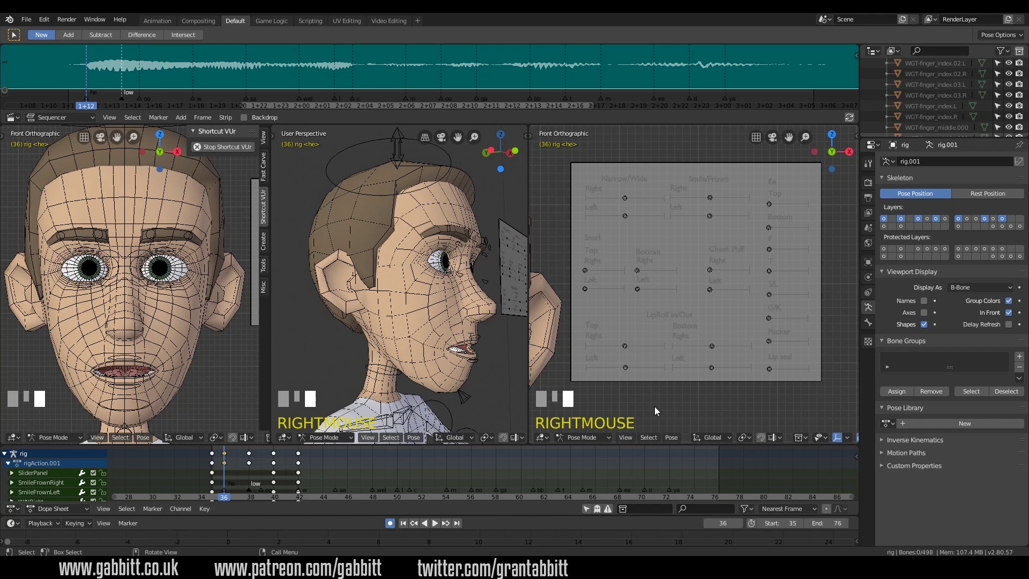
left_click_drag(569, 157, 822, 384)
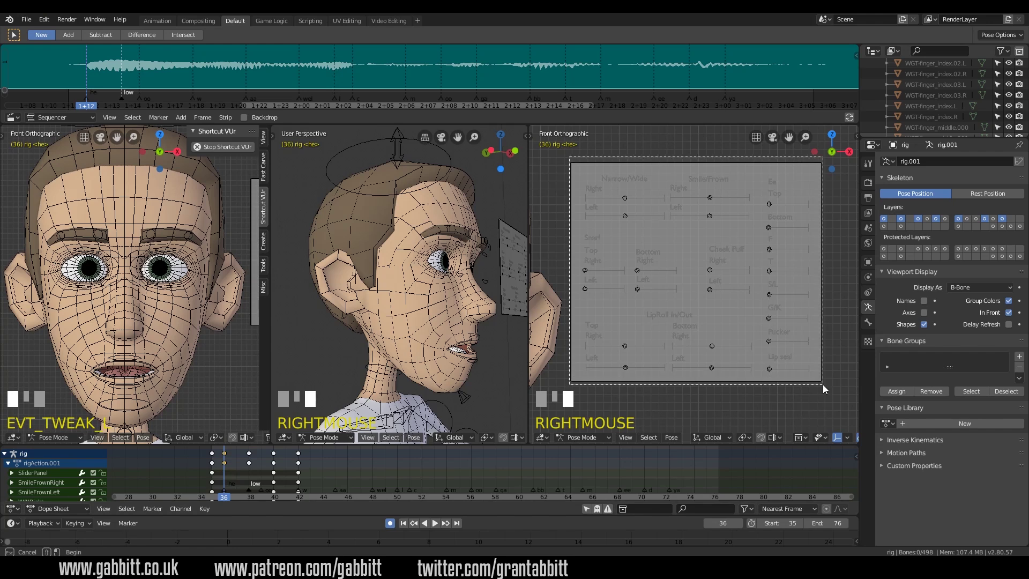
left_click(465, 398, "shift")
key("i")
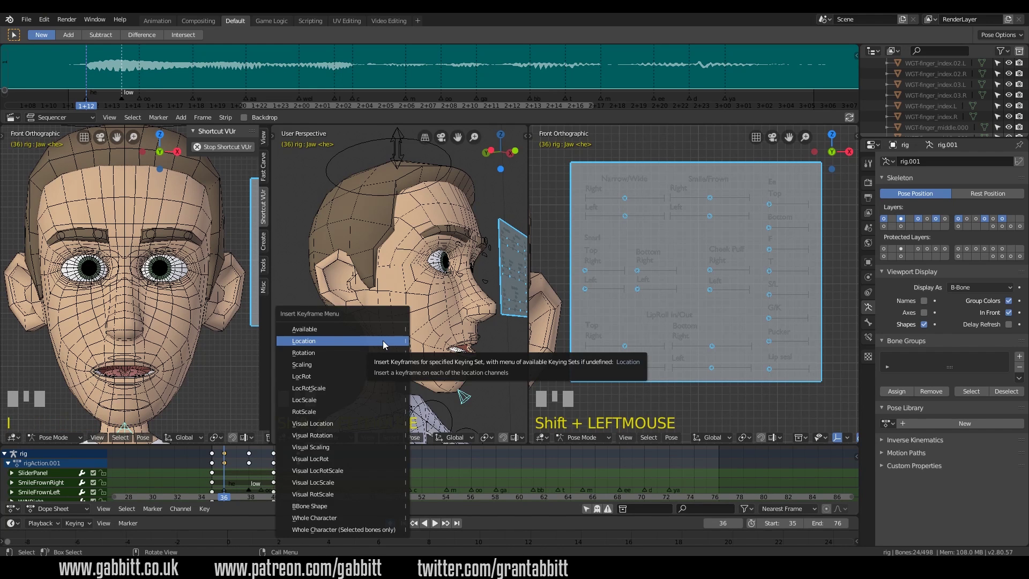
left_click(383, 340)
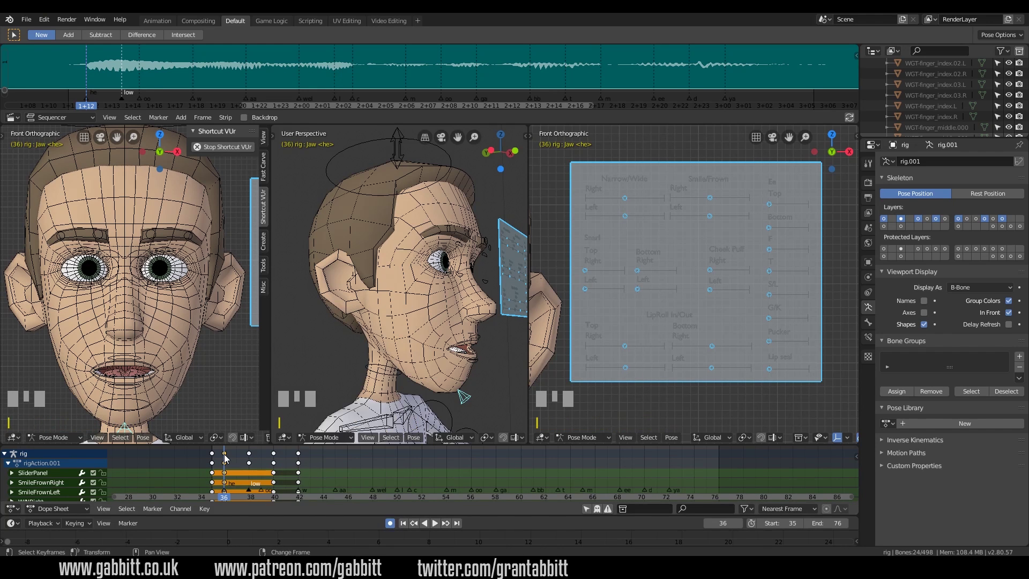
Step: Duplicate the whole column of keyframes from frame 36 to frame 45, on the "aa" marker, and go to that frame
key("shift+d")
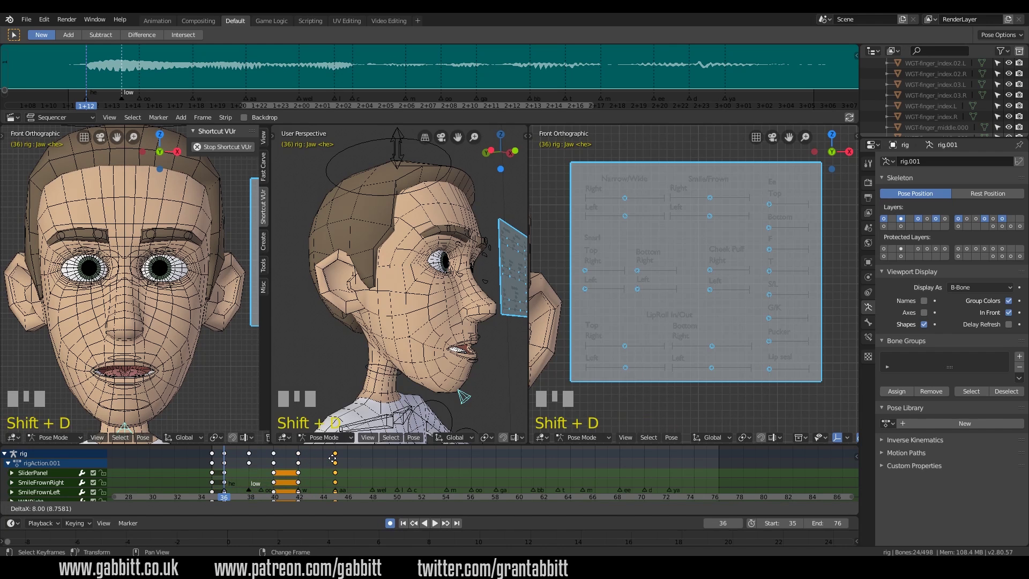
left_click(335, 460)
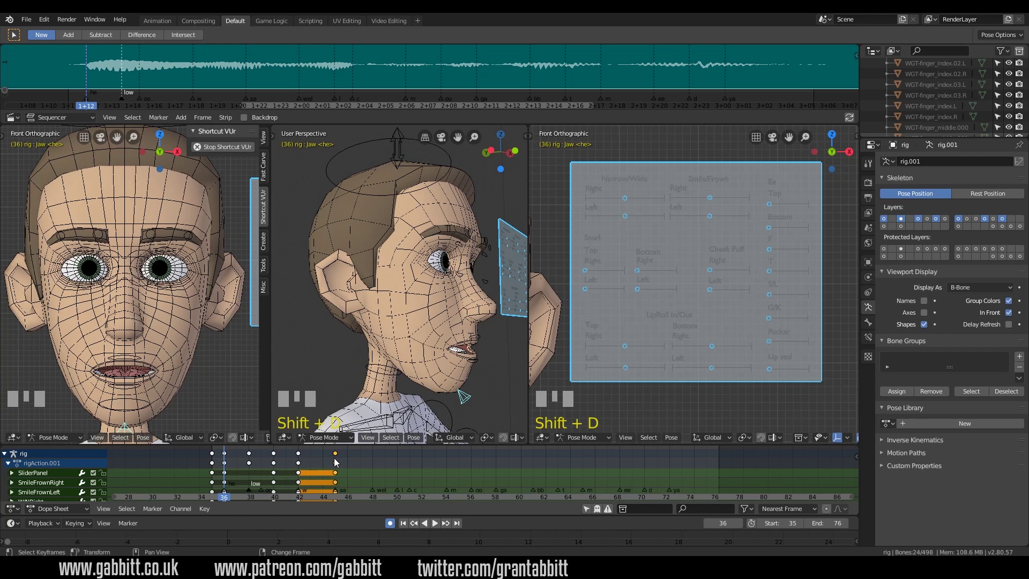
right_click(335, 461)
Step: At frame 45, move the SmileFrownRight and SmileFrownLeft sliders together by about 0.01 to give the mouth a slight smile
left_click(710, 198)
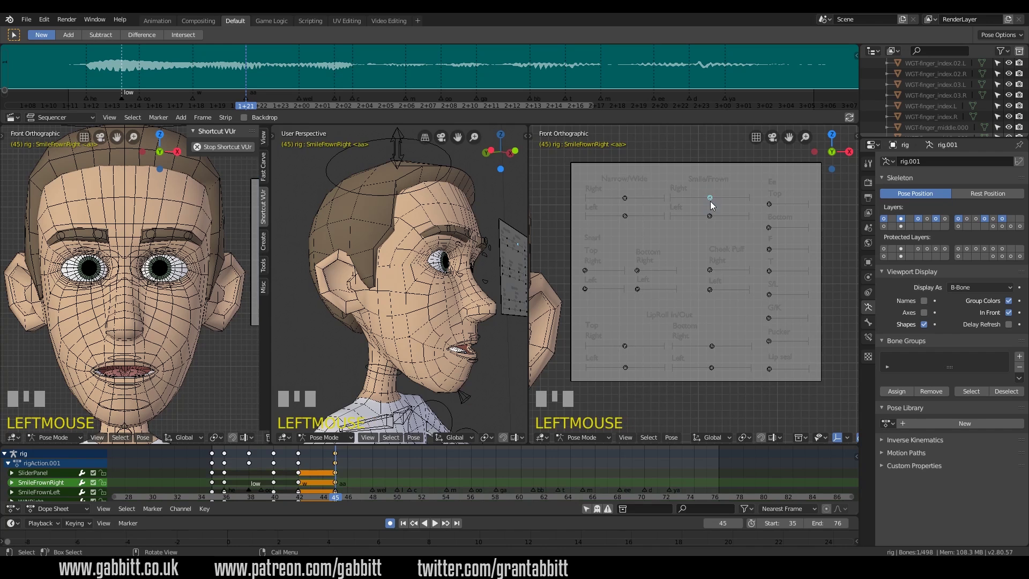
left_click(710, 216, "shift")
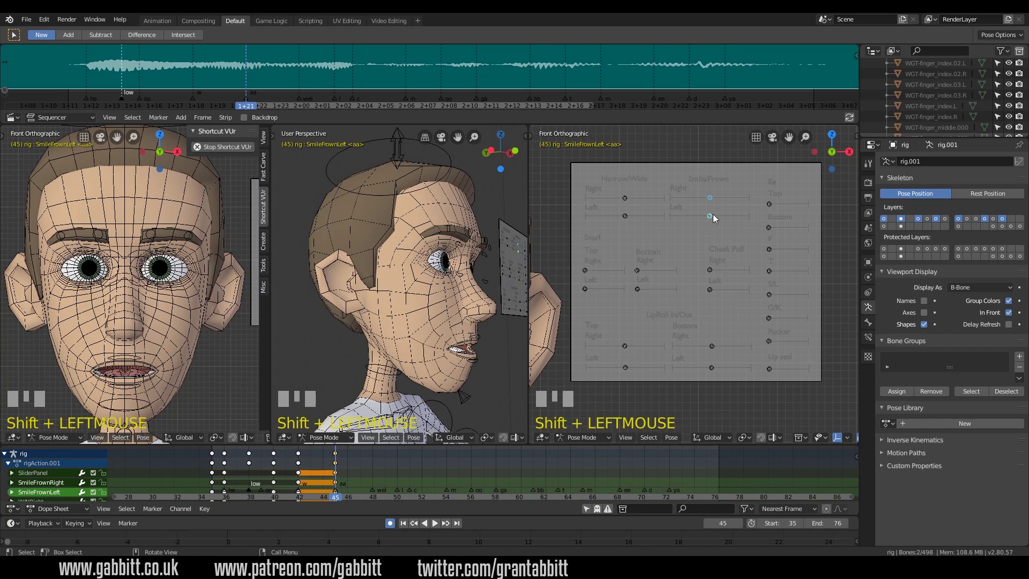
key("g")
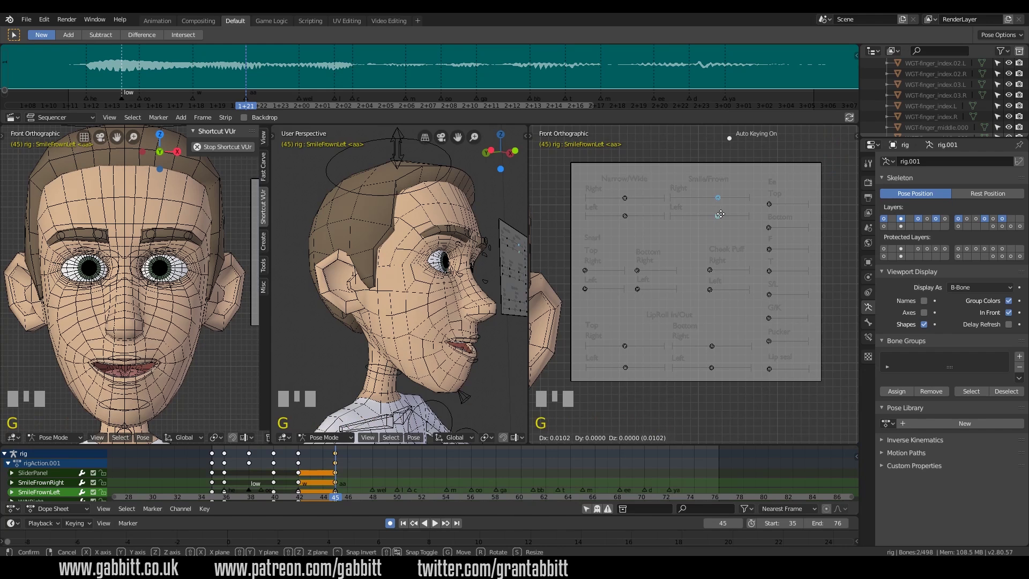
left_click(719, 216)
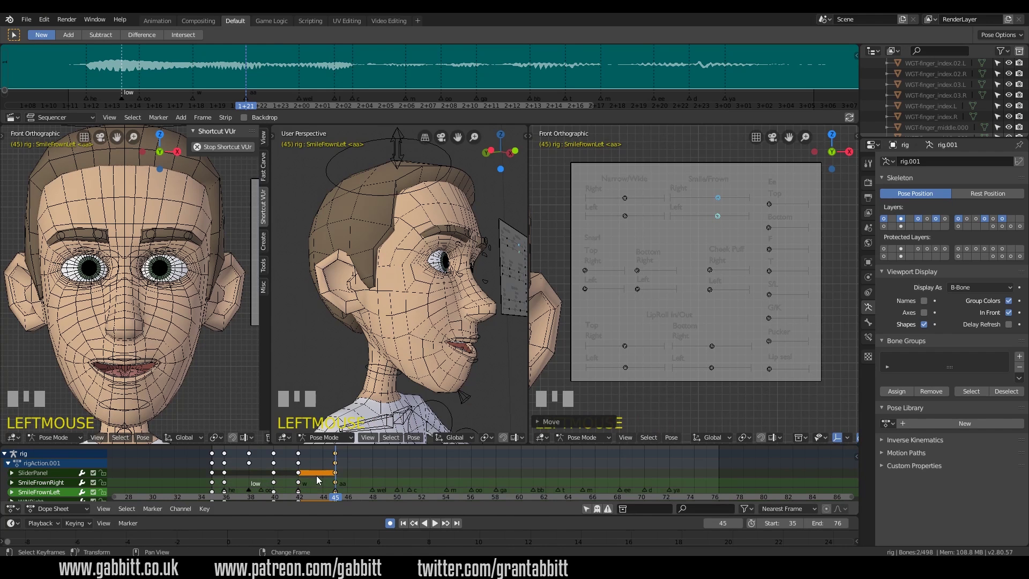
Step: Duplicate the whole column of rounded-mouth keyframes from frame 42 to frame 48, on the "wel" marker
right_click_drag(351, 473, 372, 471)
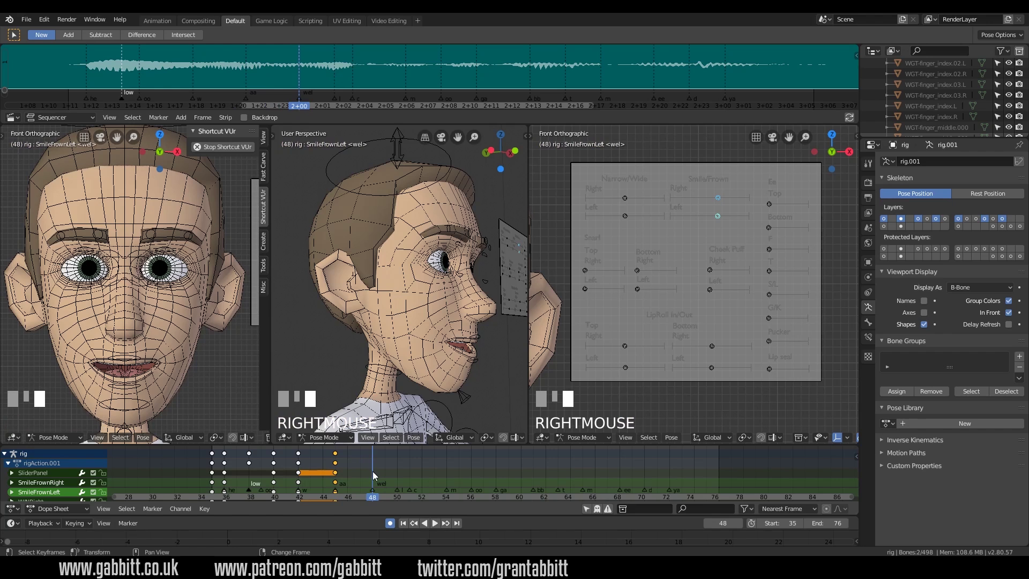
left_click(298, 458)
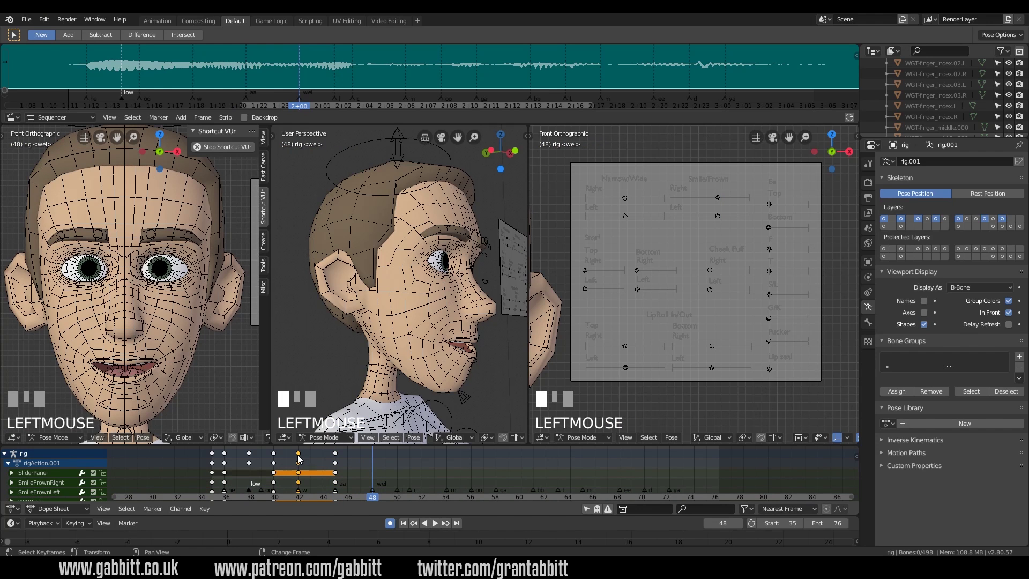
key("shift+d")
left_click(370, 458)
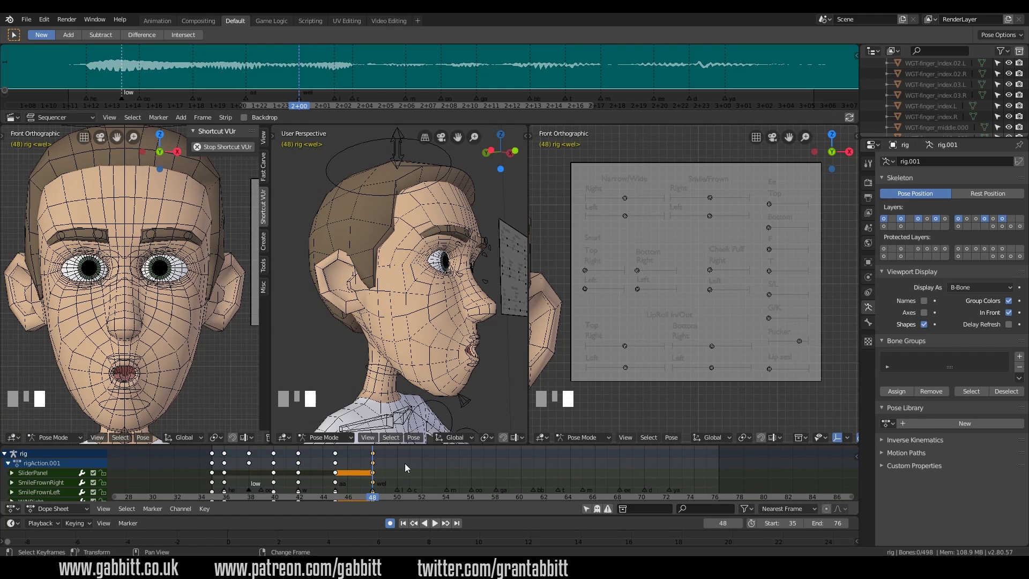
Step: Set the end frame of the playback range to 48 and play the animation to check the lip sync so far
left_click(835, 523)
type("48")
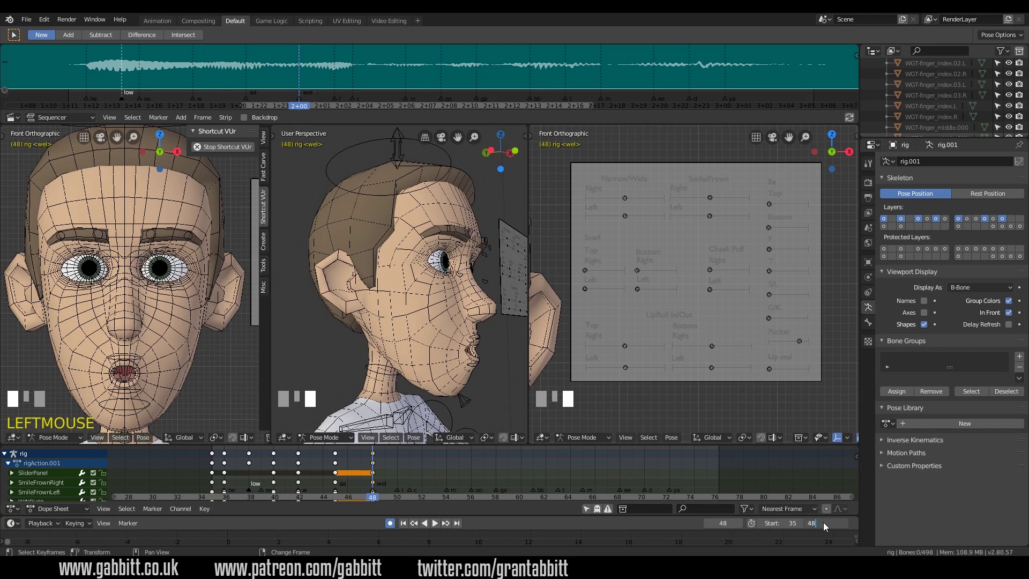
key("Return")
key("space")
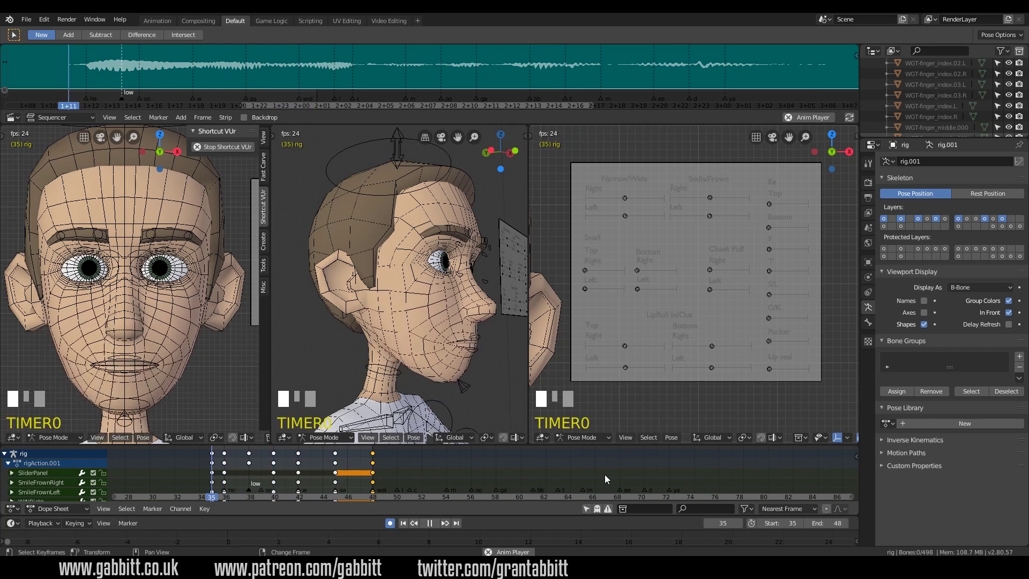
key("space")
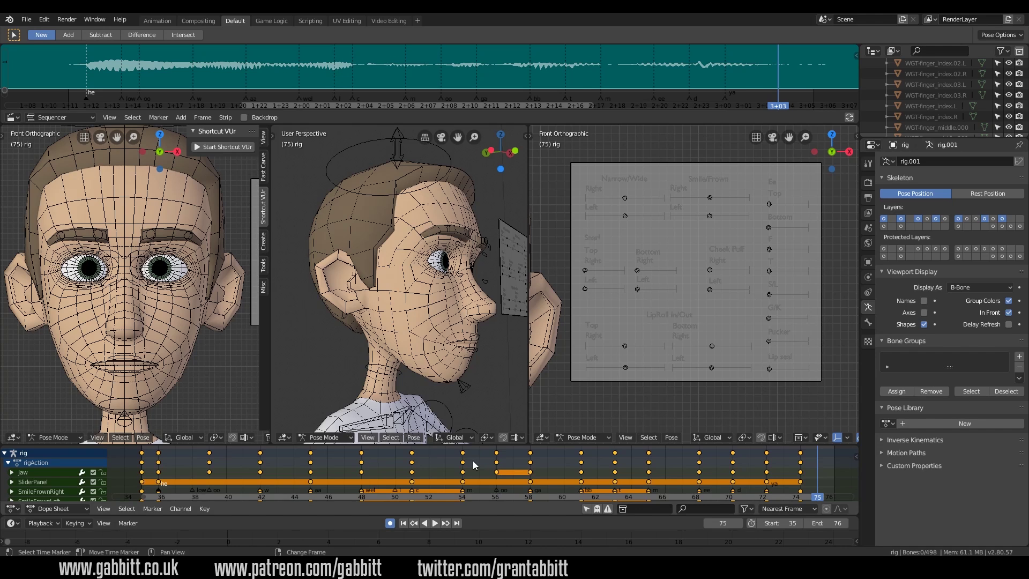
Step: Play the completed lip-sync animation over frames 35 to 76 to review it
key("space")
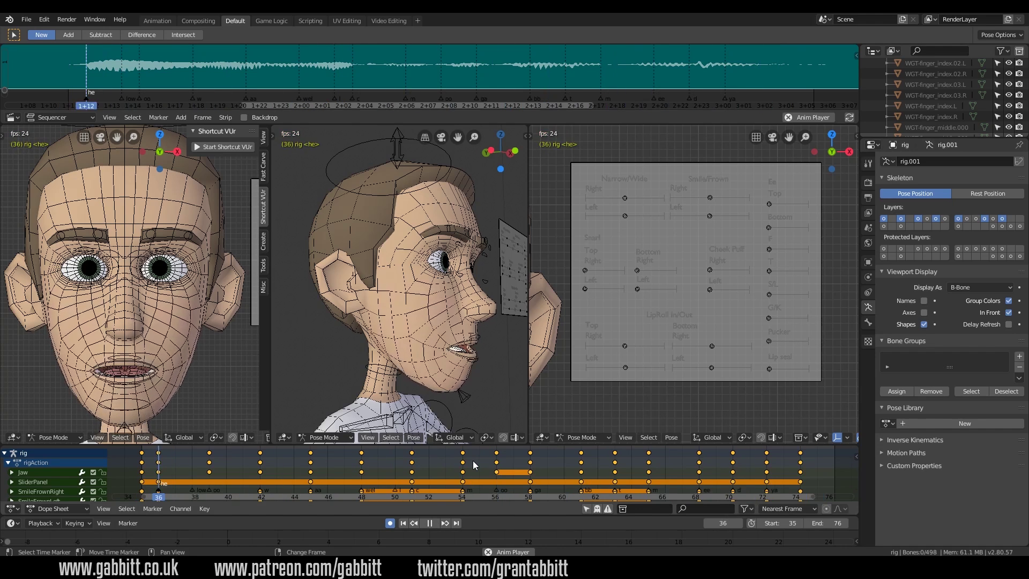
key("space")
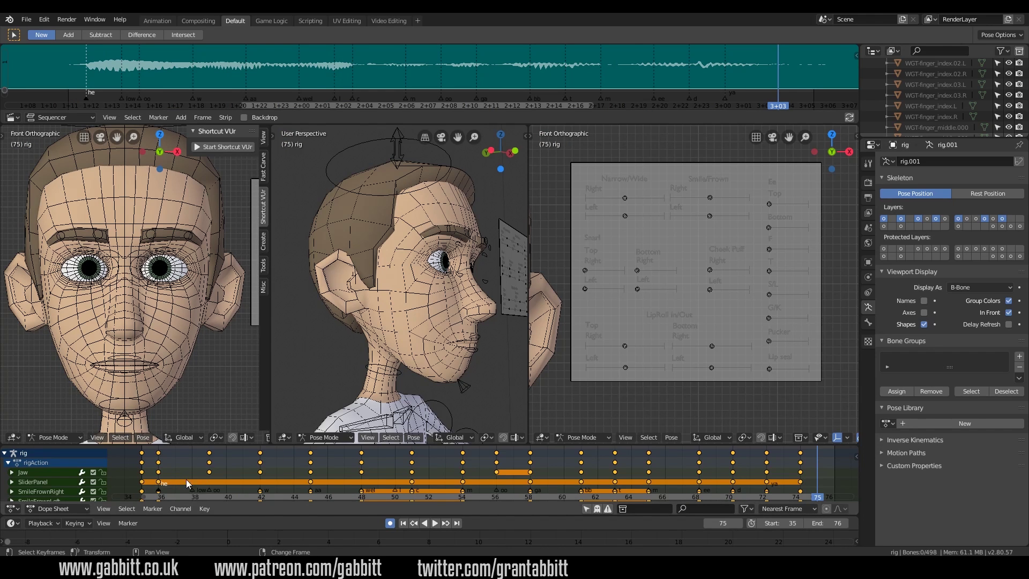
Step: At frame 35, select the four eyebrow controls and insert a Location keyframe for them
key("shift+Left")
left_click(152, 236)
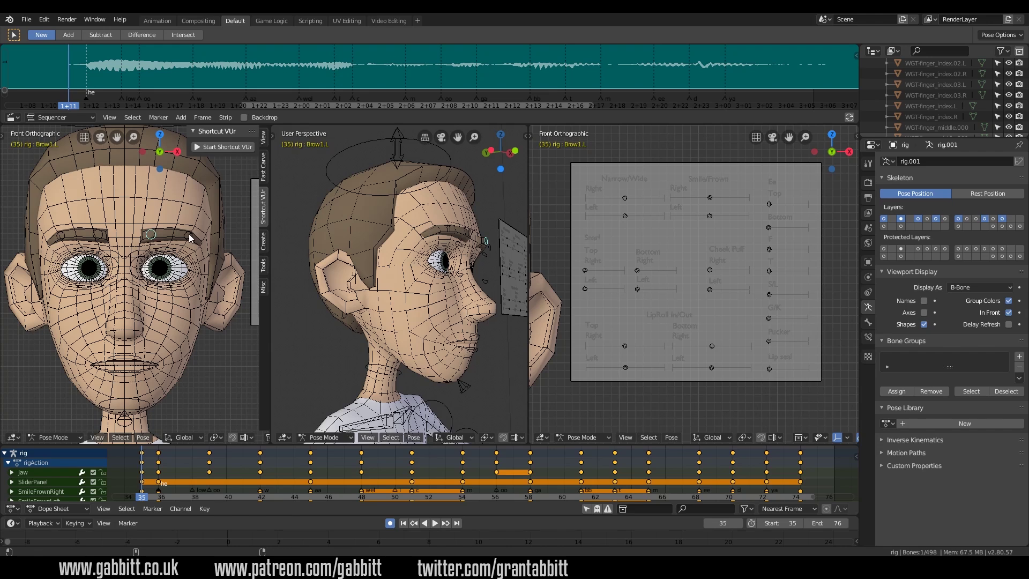
left_click(184, 236, "shift")
key("i")
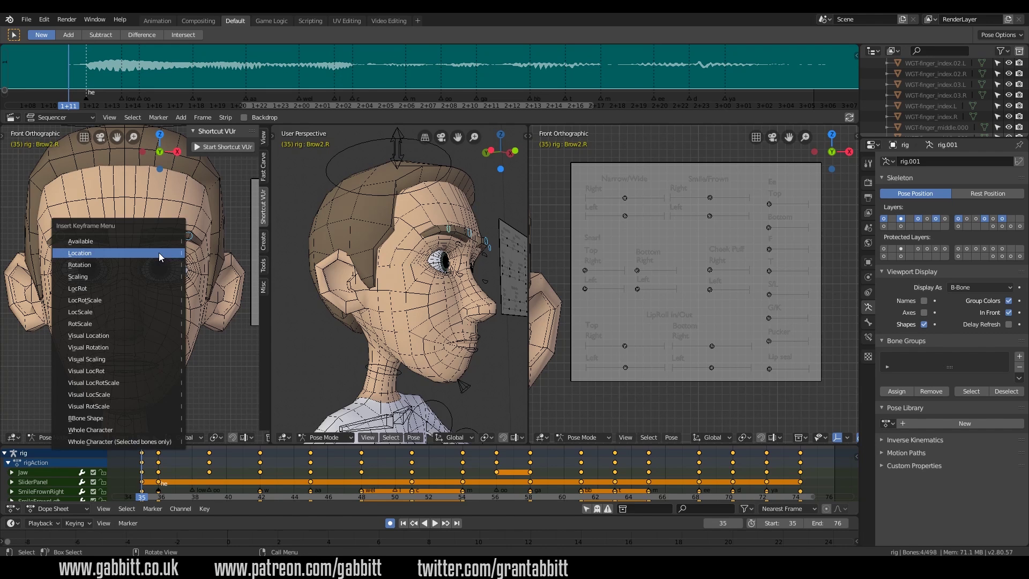
left_click(158, 253)
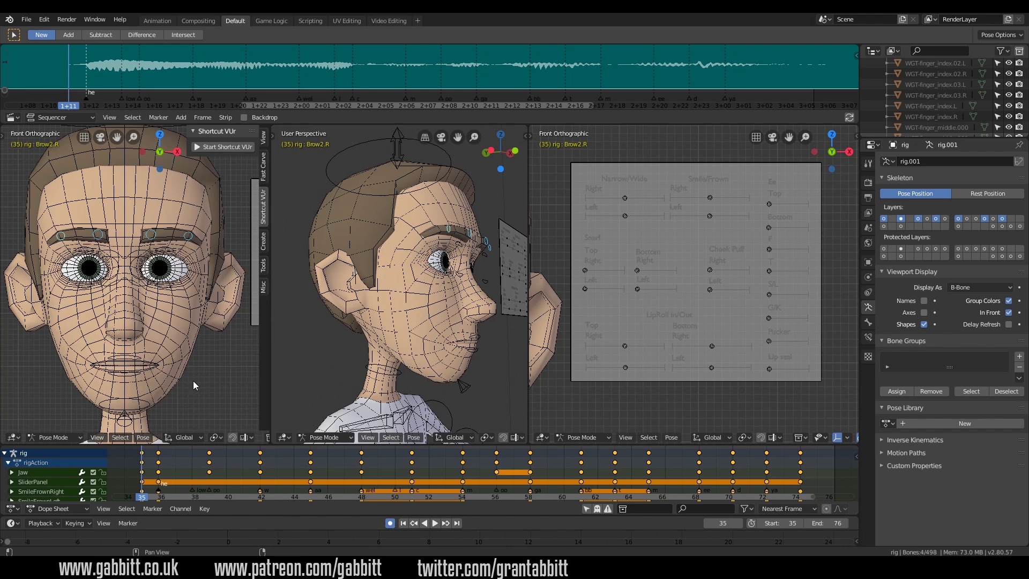
Step: At frame 39, raise all four eyebrow controls, lift the inner pair Brow1.L and Brow1.R further along Z, and play the motion
right_click(209, 468)
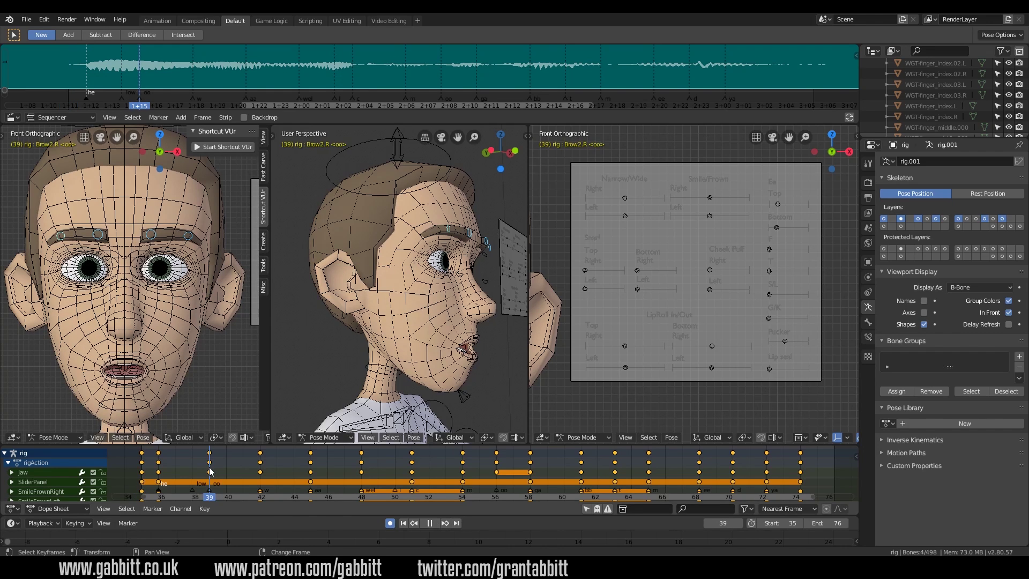
key("g")
left_click(161, 234)
left_click(150, 231)
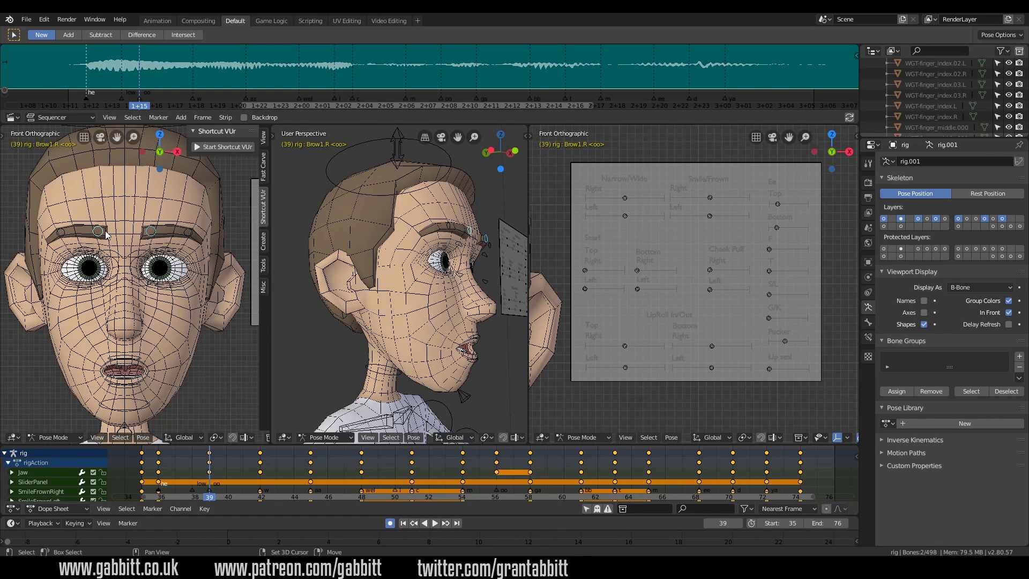
key("g")
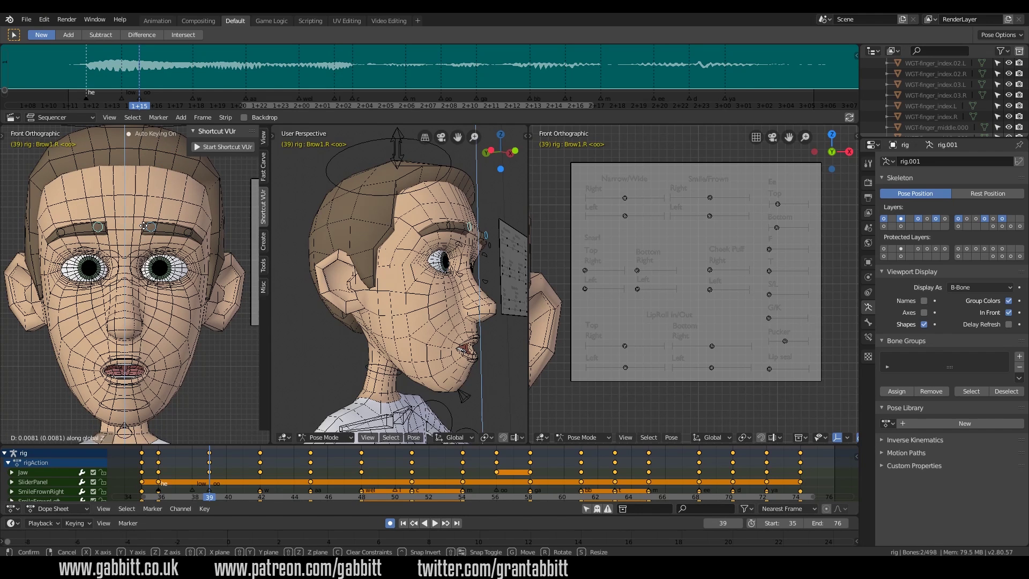
left_click(146, 231)
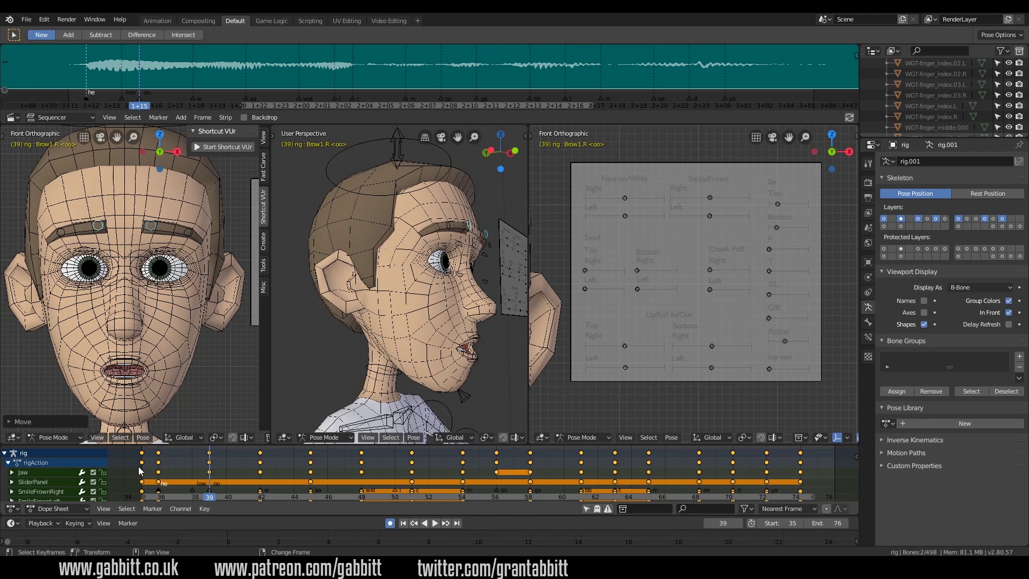
key("space")
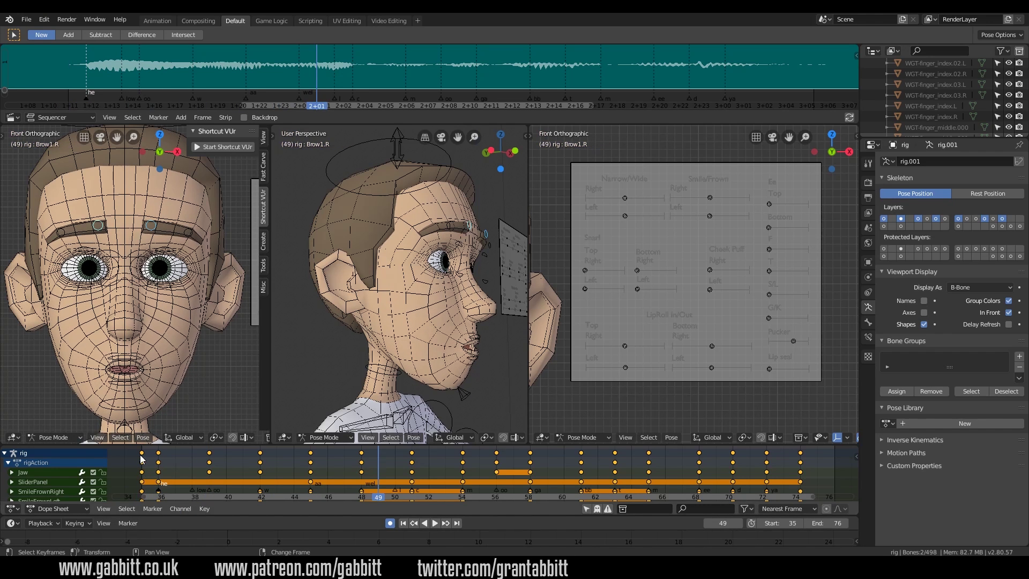
Step: Duplicate the keyframes of Brow1.L, Brow1.R, Brow2.L and Brow2.R from frame 35 to frame 45, and play the animation
left_click(188, 232, "shift")
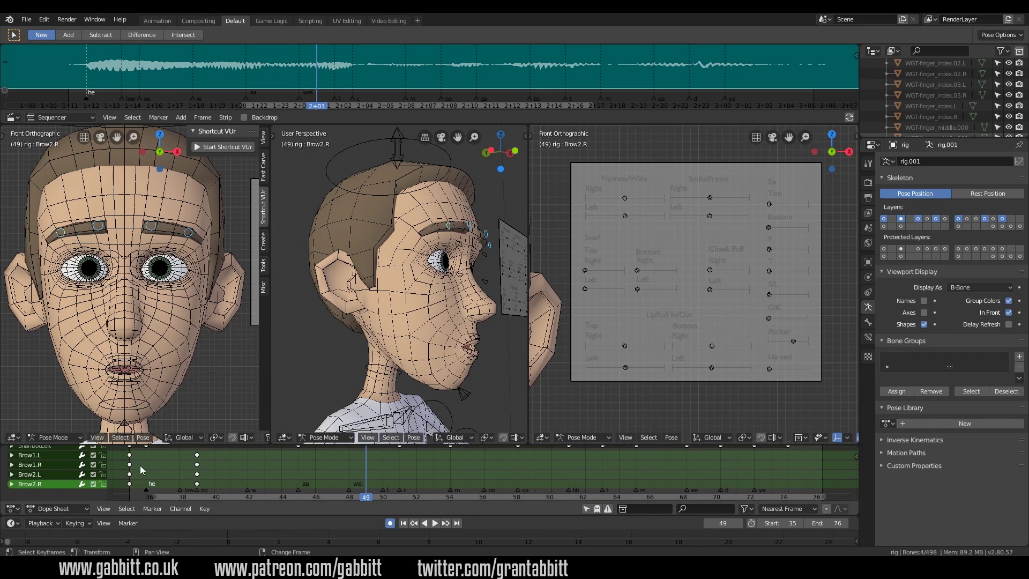
left_click(129, 455)
left_click(129, 465, "shift")
left_click(129, 474, "shift")
left_click(129, 484, "shift")
key("shift+d")
left_click(298, 469)
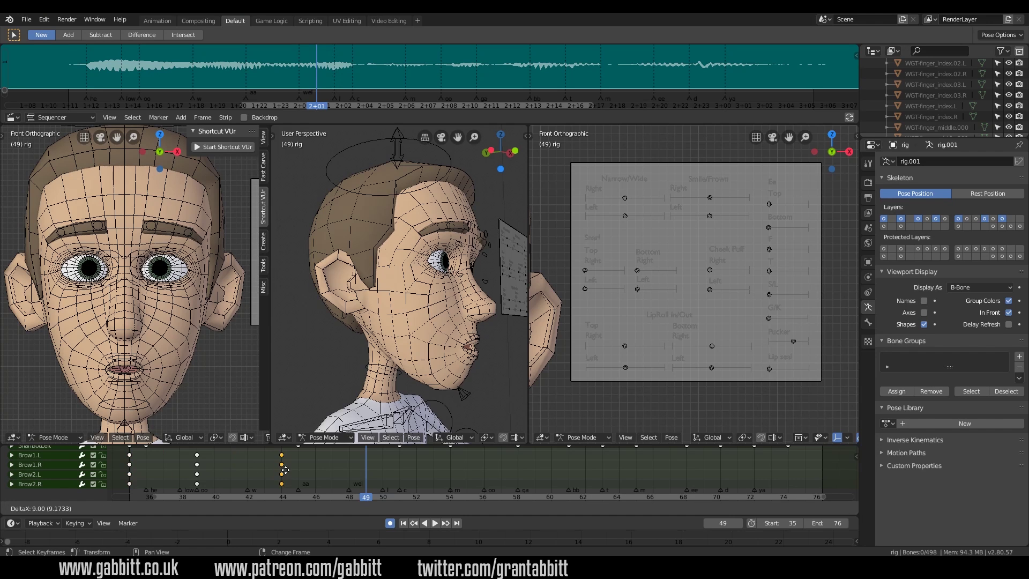
key("space")
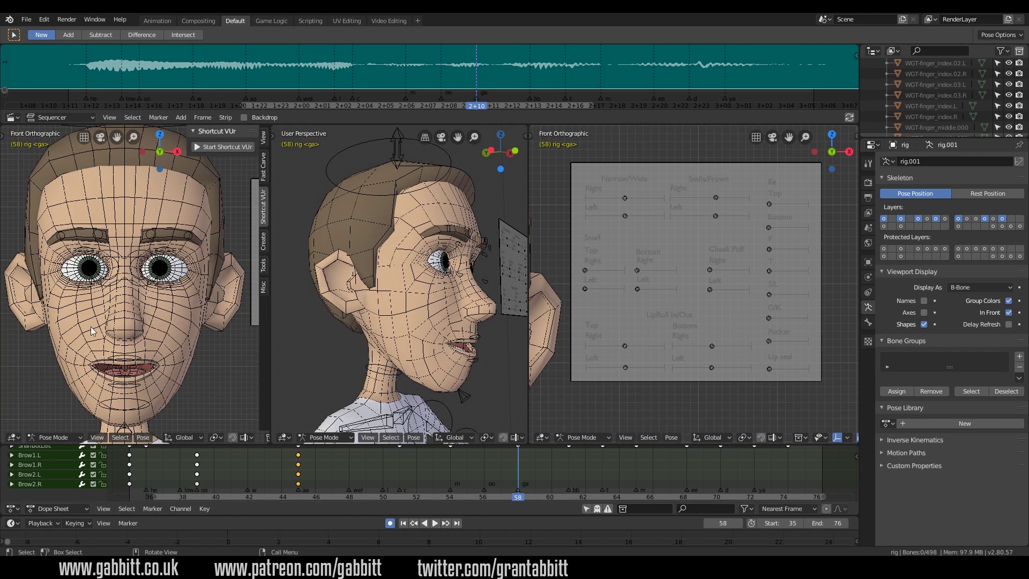